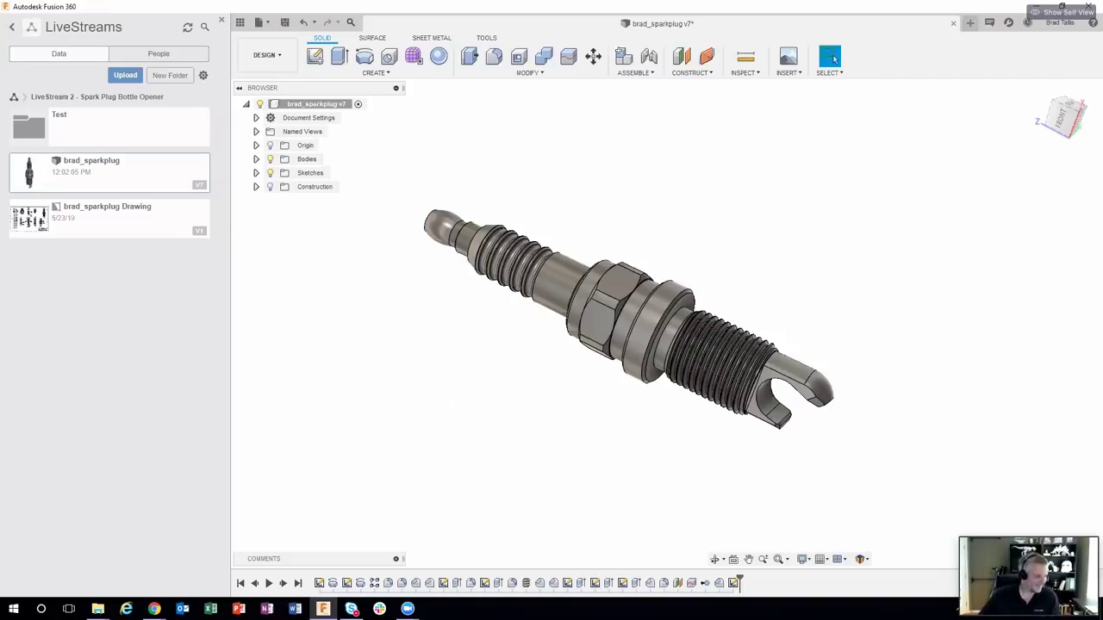
# Step: Switch to the browser window and turn the spark plug view slightly
pyautogui.hotkey('alt', 'Tab')
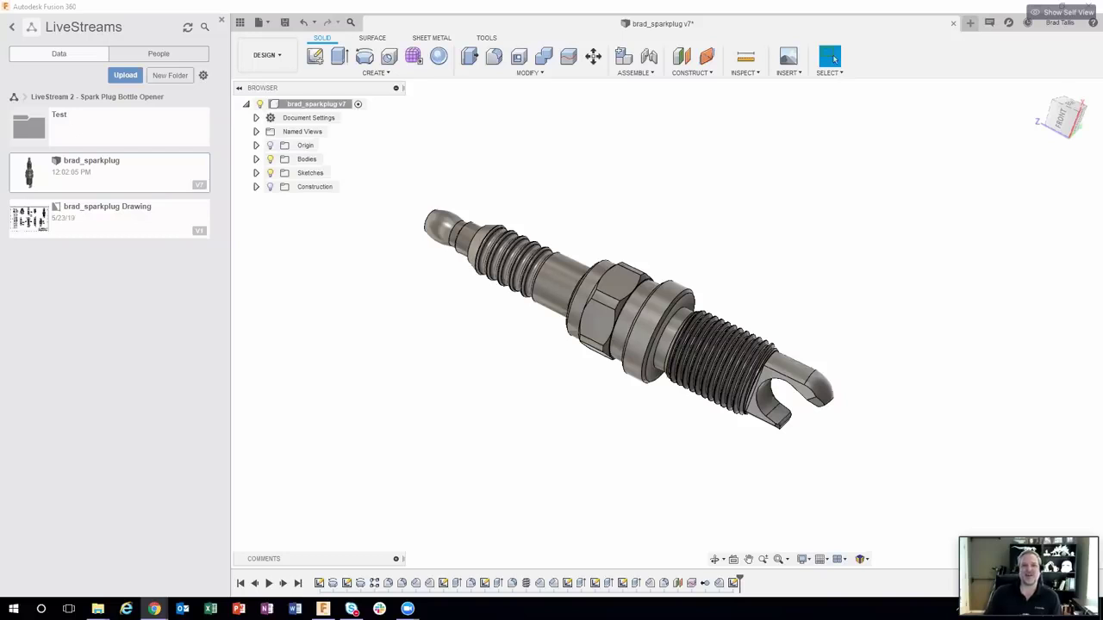
pyautogui.moveTo(1037, 491)
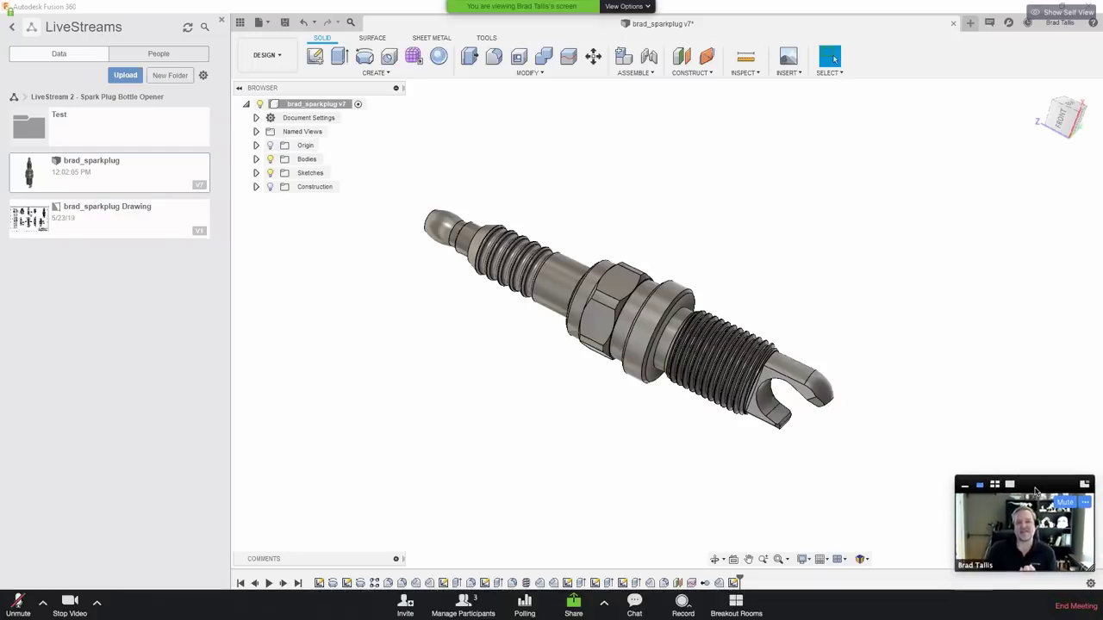
pyautogui.moveTo(1037, 491); pyautogui.dragTo(1035, 434)
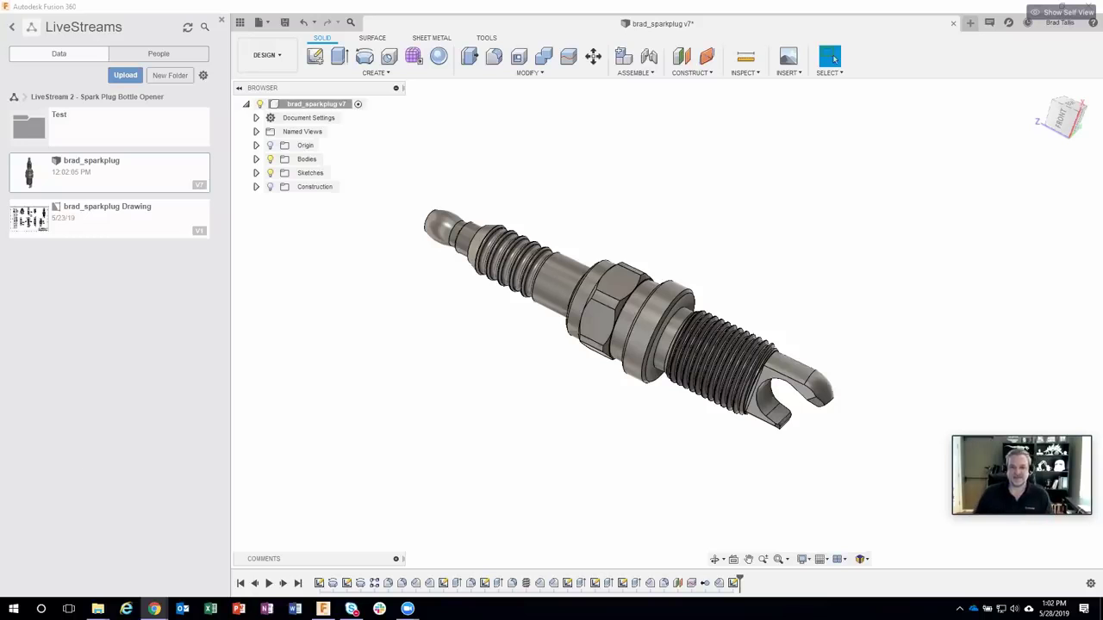
pyautogui.scroll(3, 440, 385)
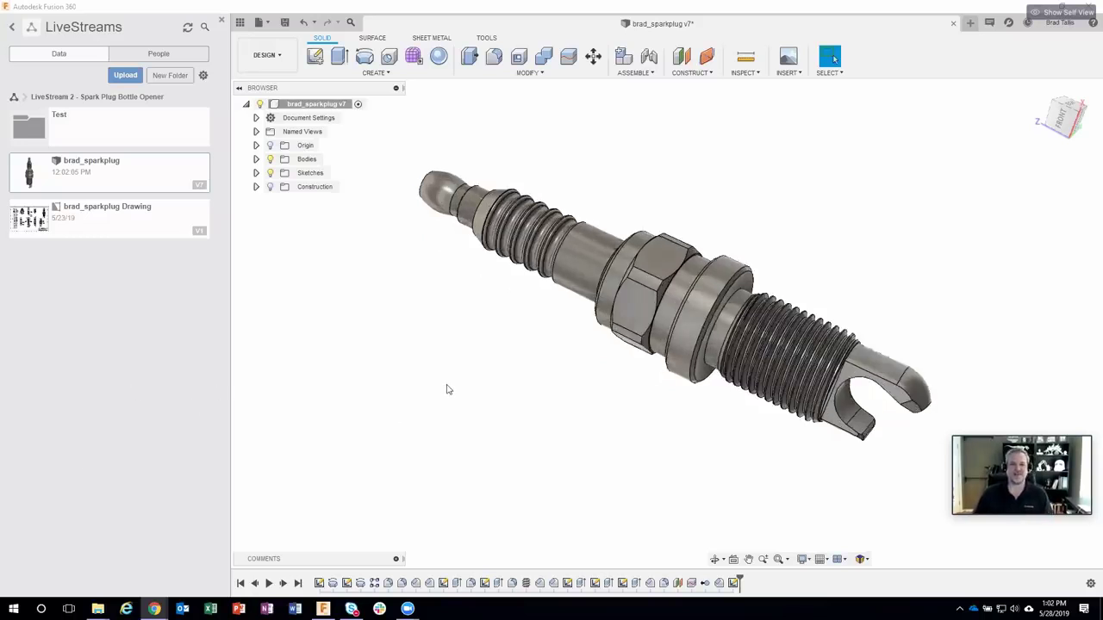
pyautogui.keyDown('shift'); pyautogui.moveTo(488, 364); pyautogui.dragTo(506, 357, button='middle'); pyautogui.keyUp('shift')
pyautogui.scroll(-2, 504, 380)
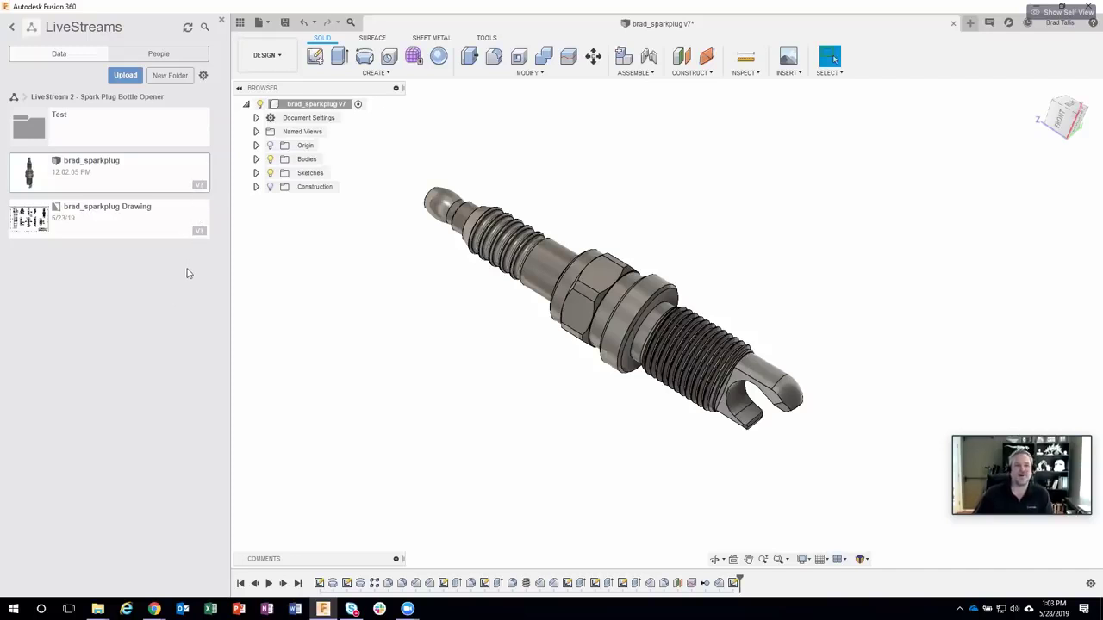
# Step: From the project's People list, invite a new collaborator by entering their e-mail address
pyautogui.click(152, 54)
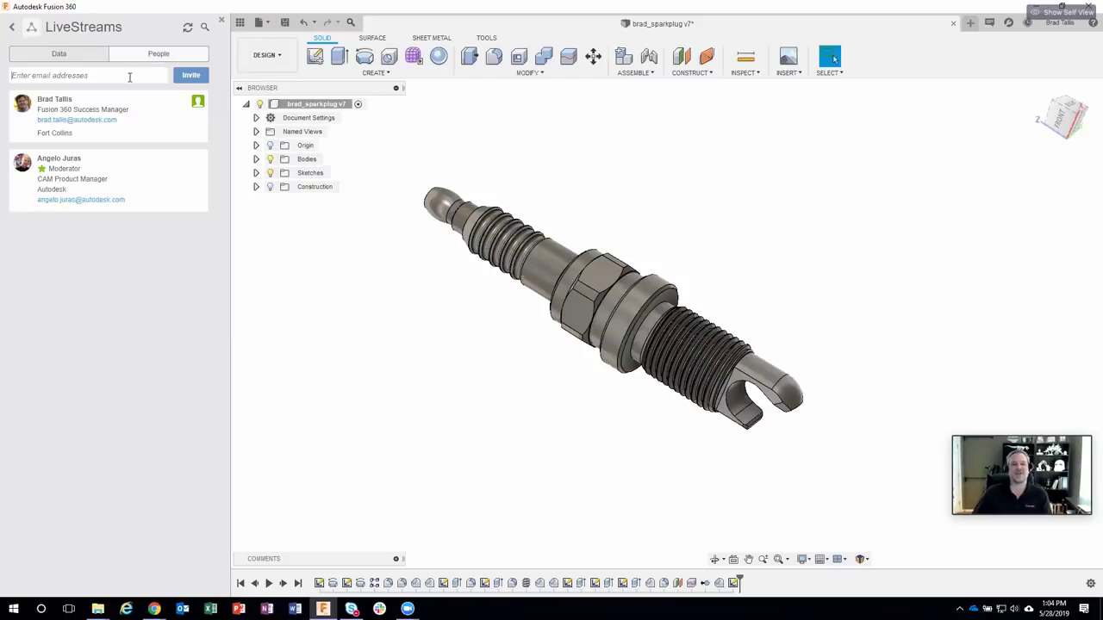
pyautogui.click(129, 76)
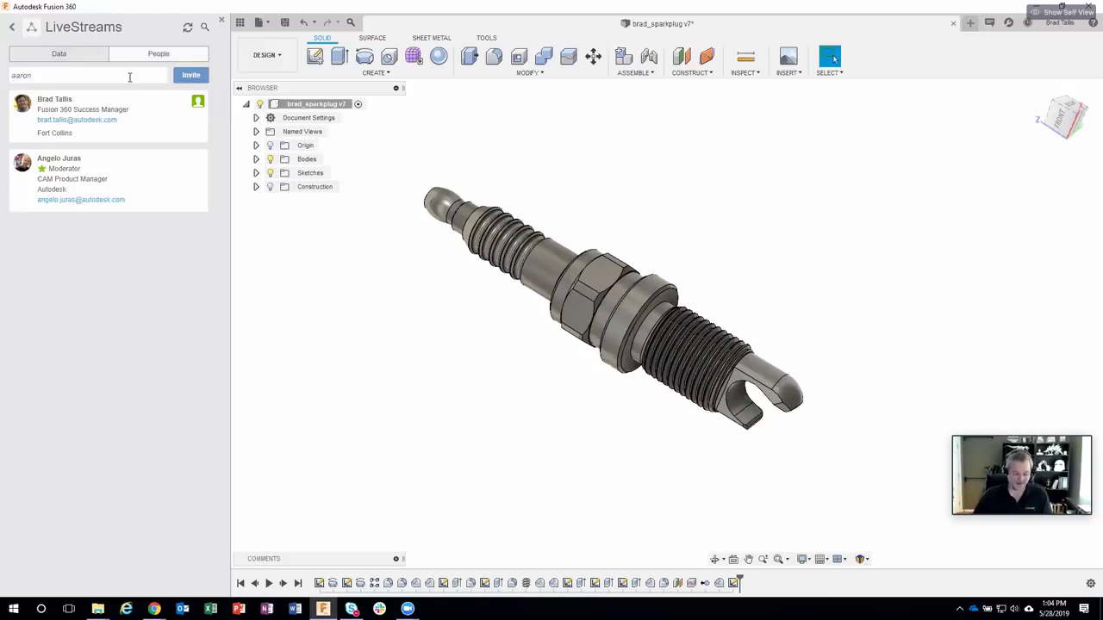
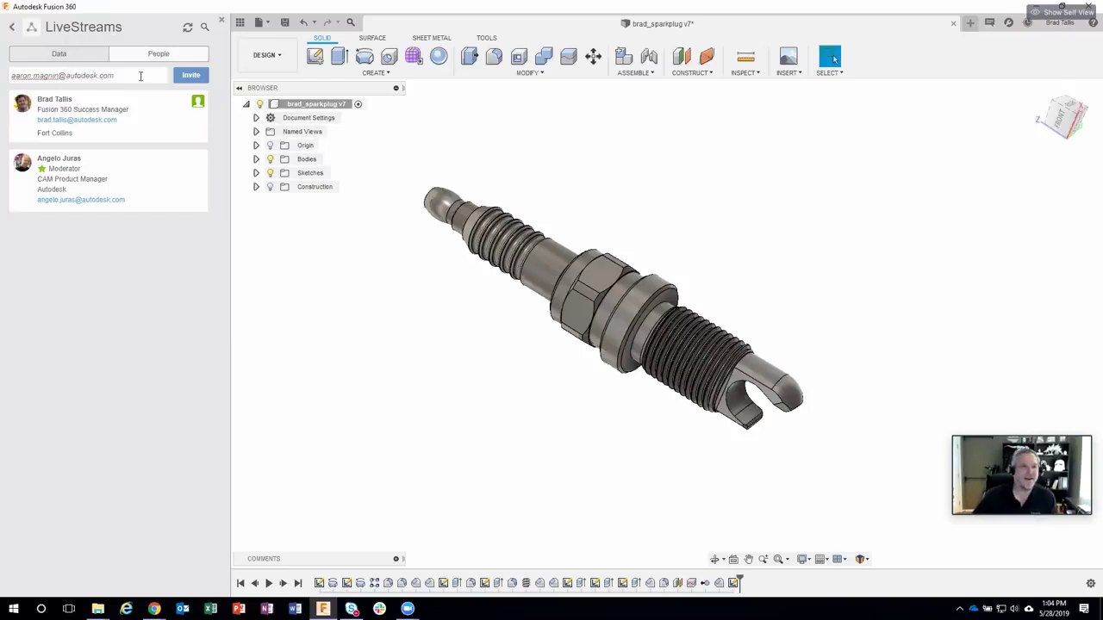
pyautogui.click(194, 78)
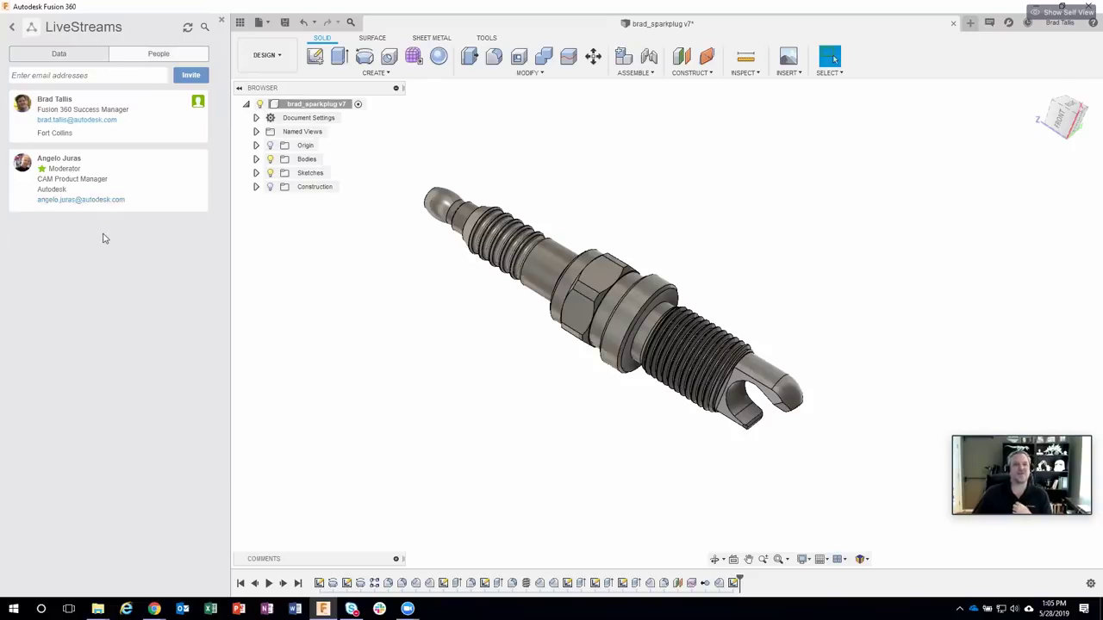
# Step: Go back to the LiveStreams file list and bring up brad_sparkplug's context menu
pyautogui.click(77, 54)
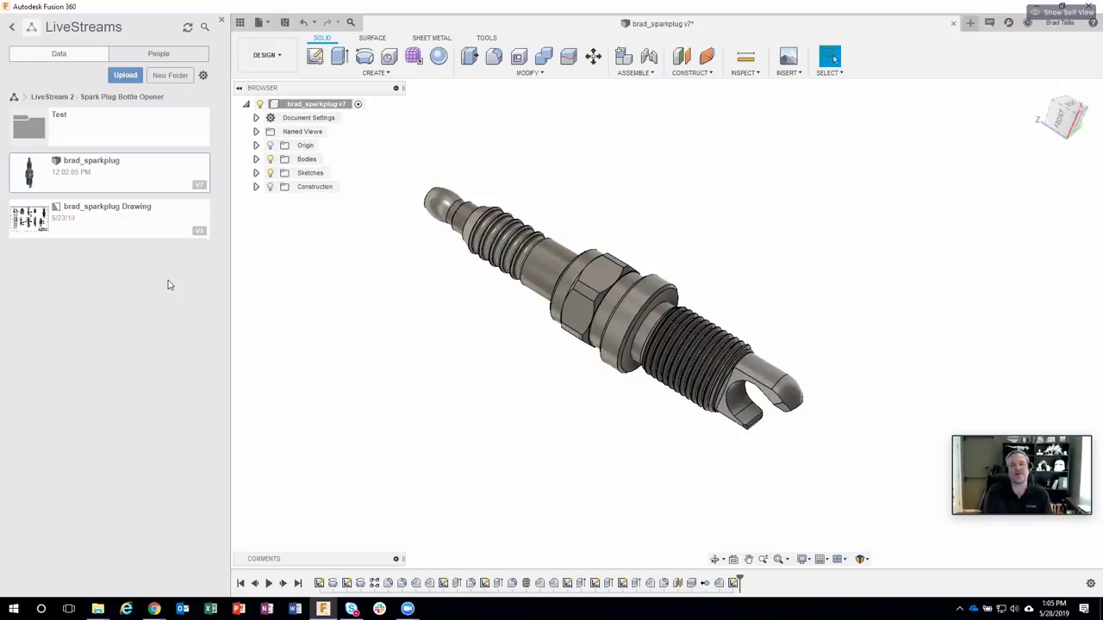
pyautogui.rightClick(91, 172)
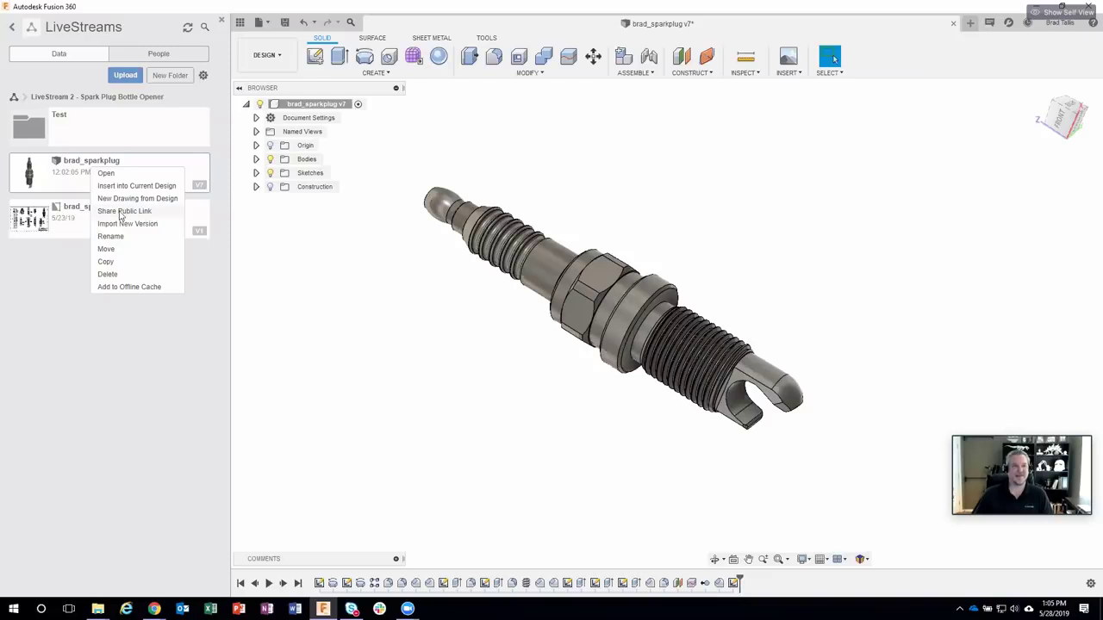
# Step: Turn on a public link for brad_sparkplug with downloads allowed, and copy the link
pyautogui.click(128, 215)
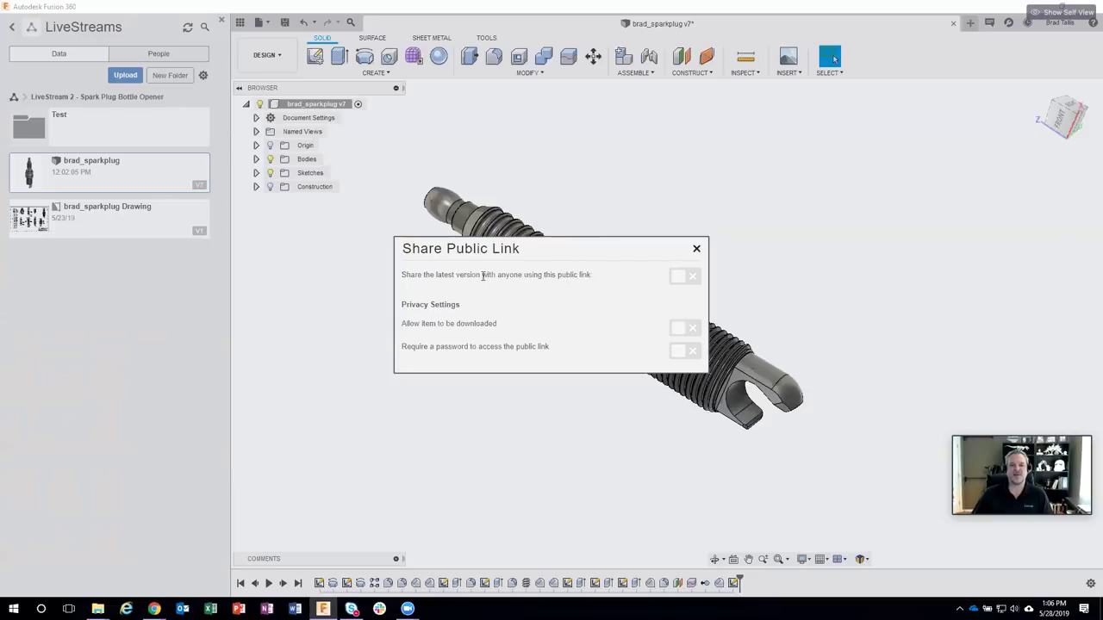
pyautogui.click(684, 278)
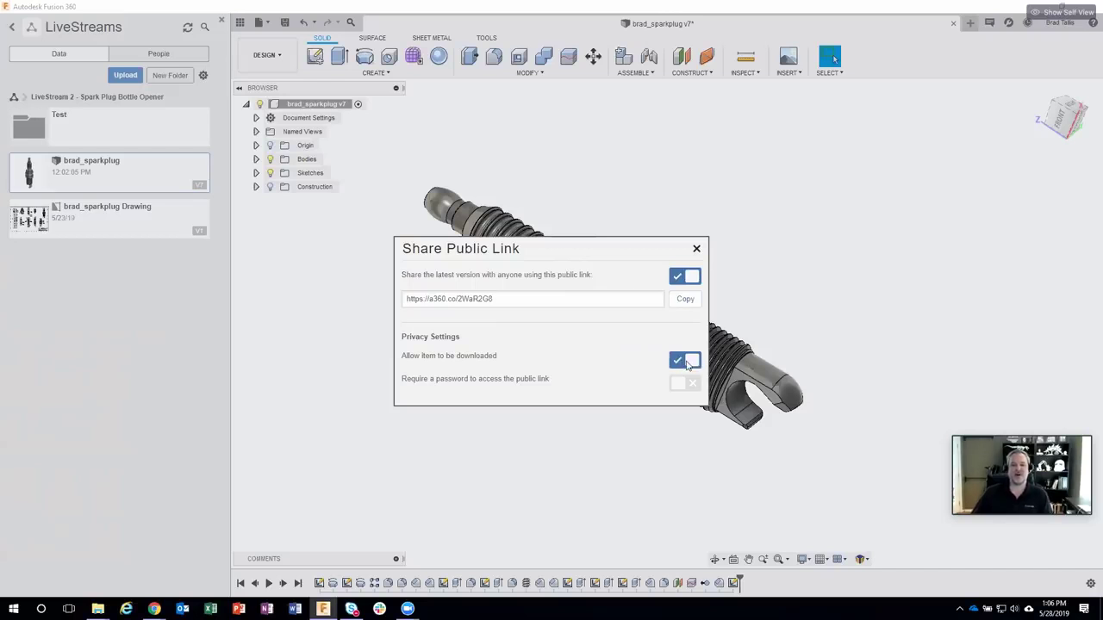
pyautogui.click(682, 365)
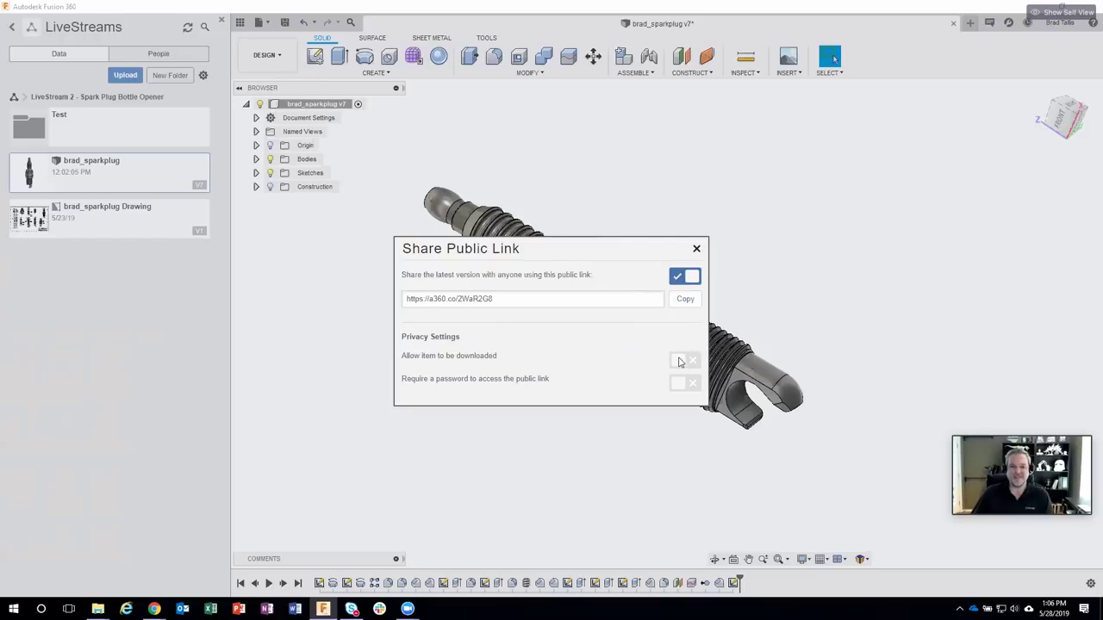
pyautogui.click(676, 361)
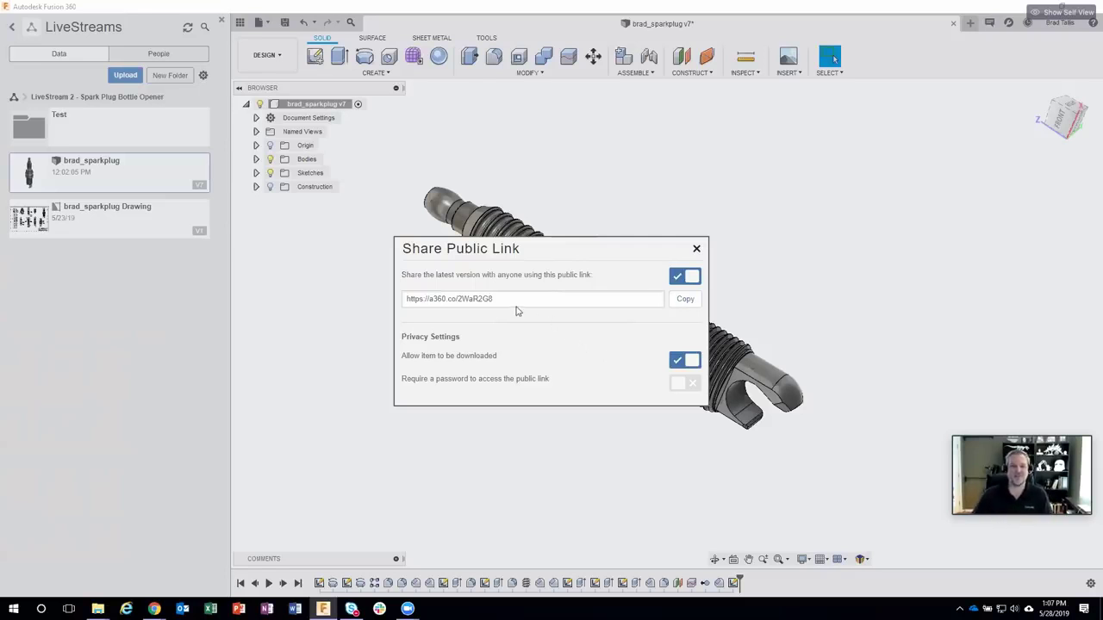
pyautogui.click(683, 301)
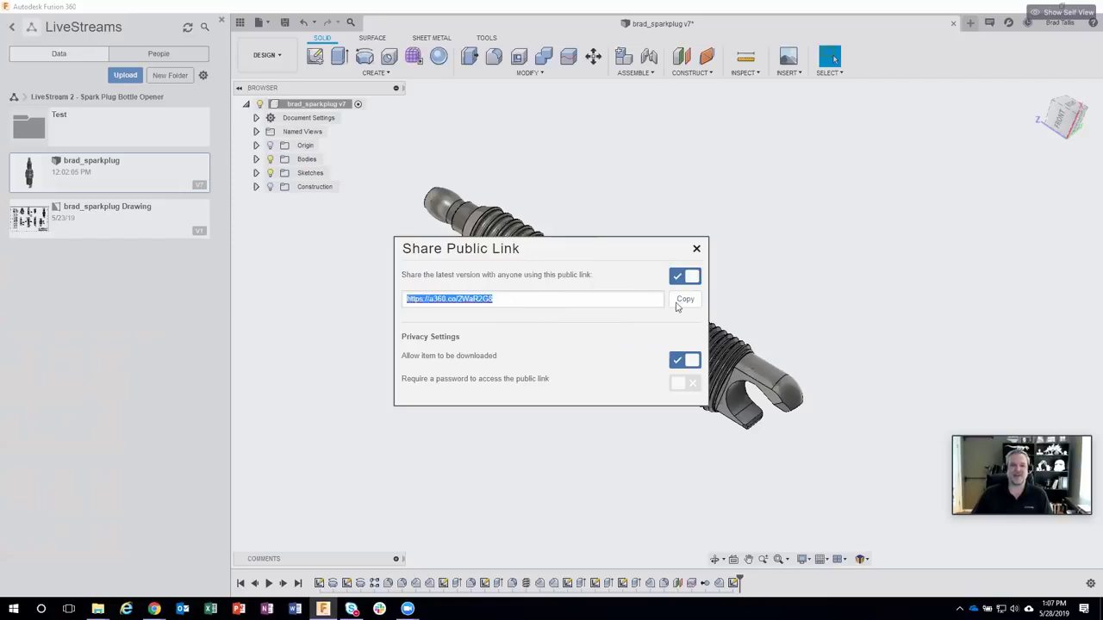
pyautogui.click(681, 301)
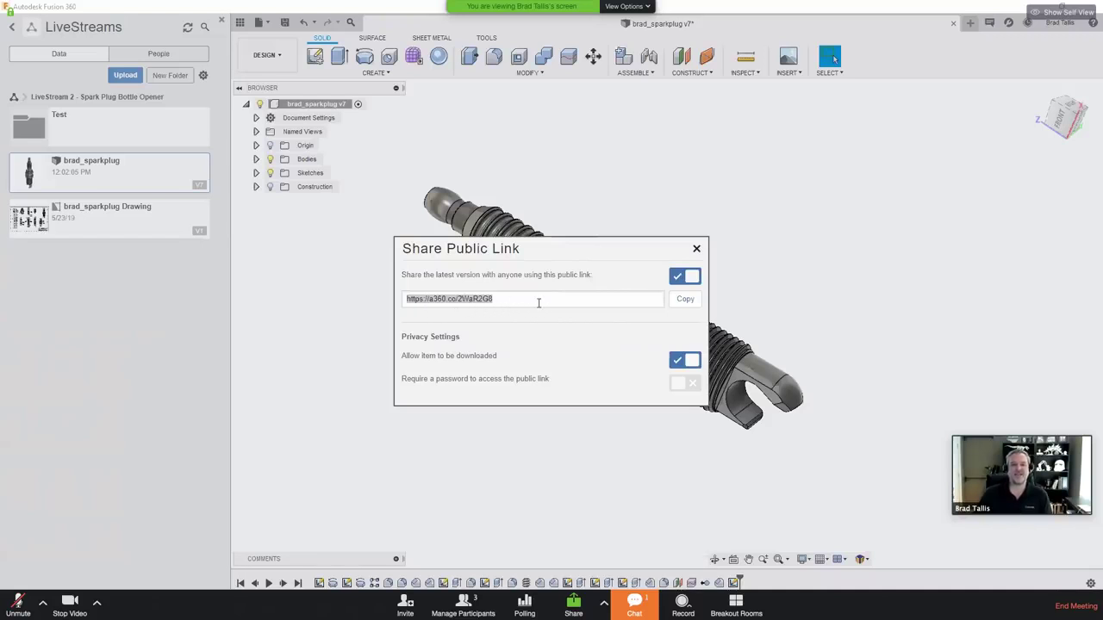
# Step: Close the Share Public Link window and rotate the spark plug model
pyautogui.click(696, 249)
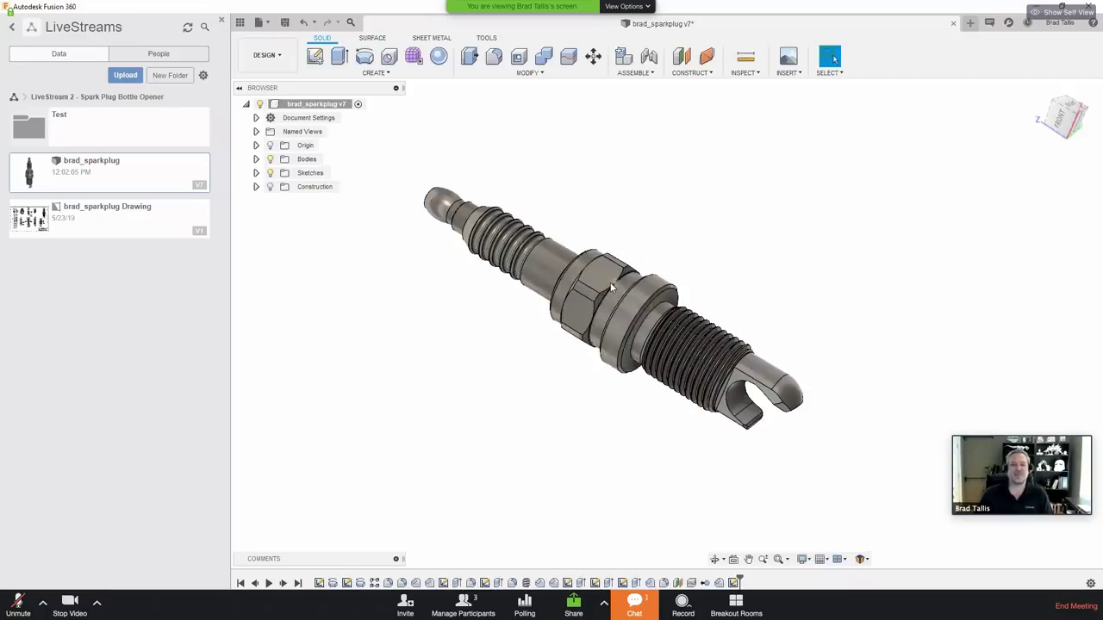
pyautogui.keyDown('shift'); pyautogui.moveTo(551, 252); pyautogui.dragTo(626, 212, button='middle'); pyautogui.keyUp('shift')
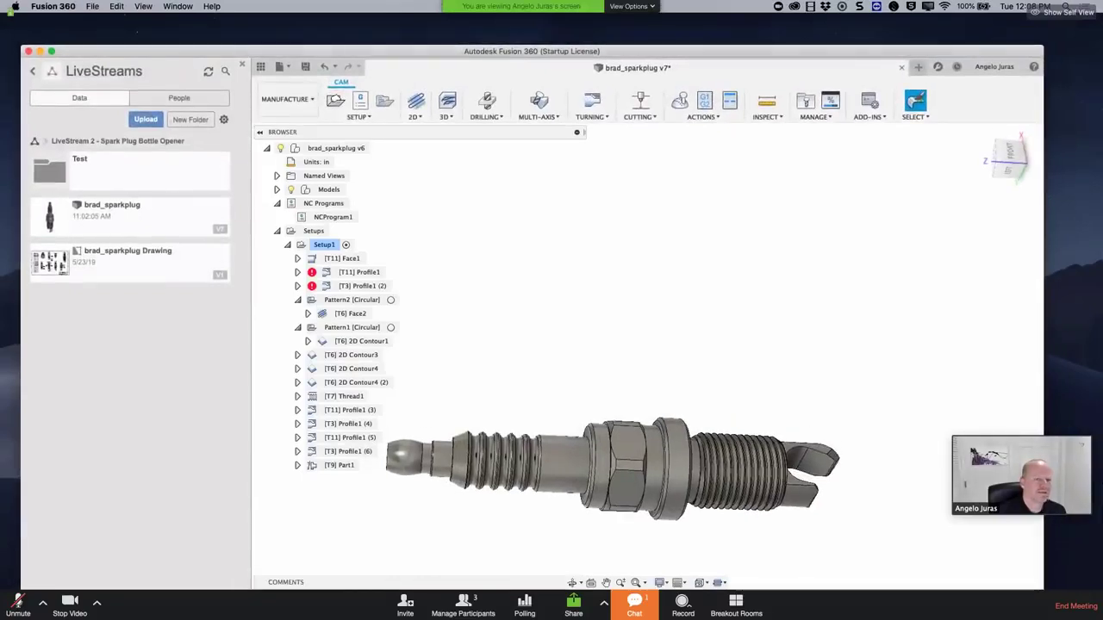
# Step: In the A360 viewer, expand brad_sparkplug v7 in the CAM tree and widen the browser window
pyautogui.press('super+Tab')
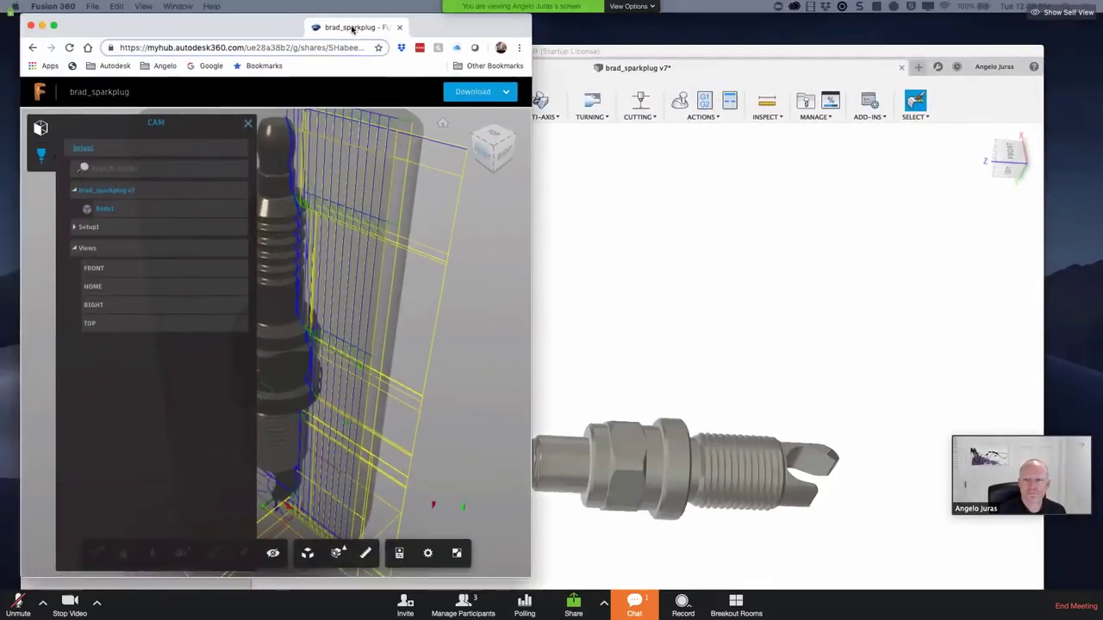
pyautogui.moveTo(352, 29); pyautogui.dragTo(450, 45)
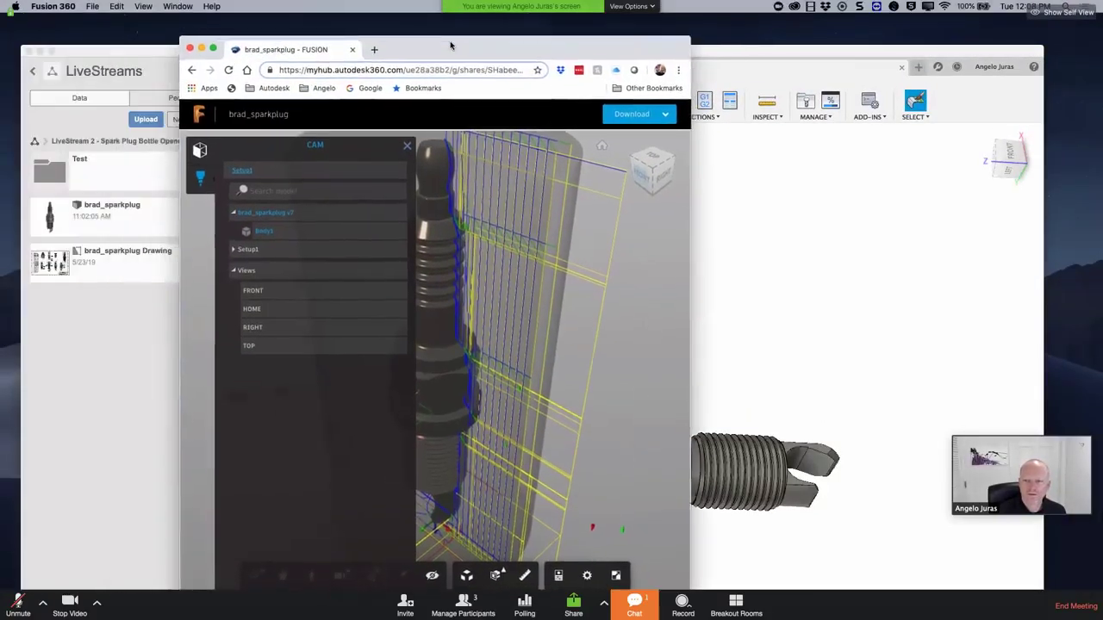
pyautogui.click(202, 152)
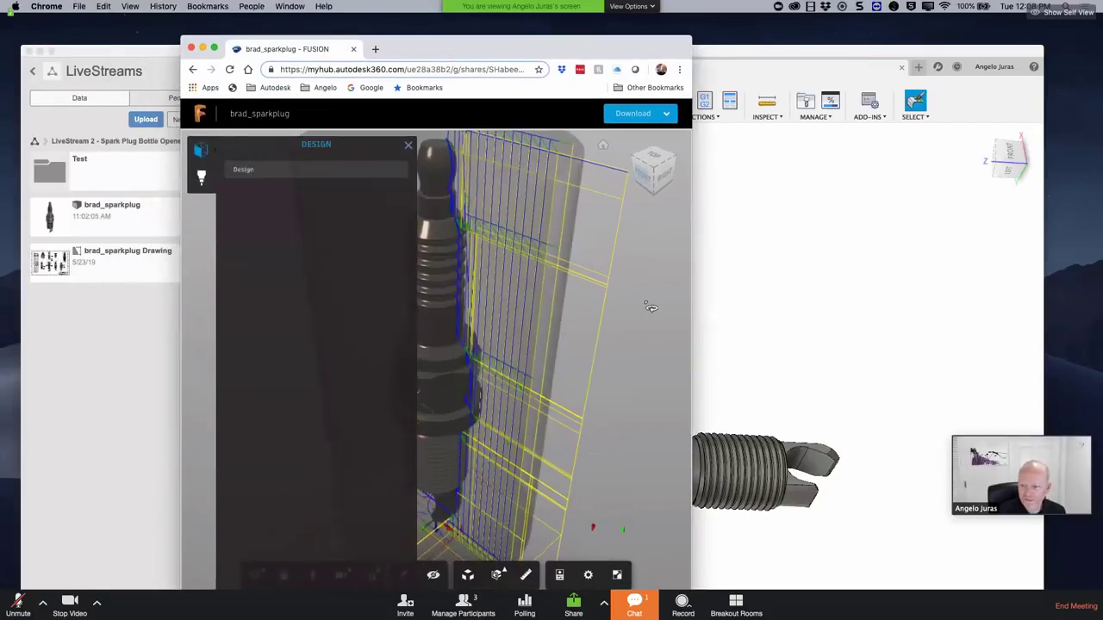
pyautogui.moveTo(651, 308); pyautogui.dragTo(295, 197)
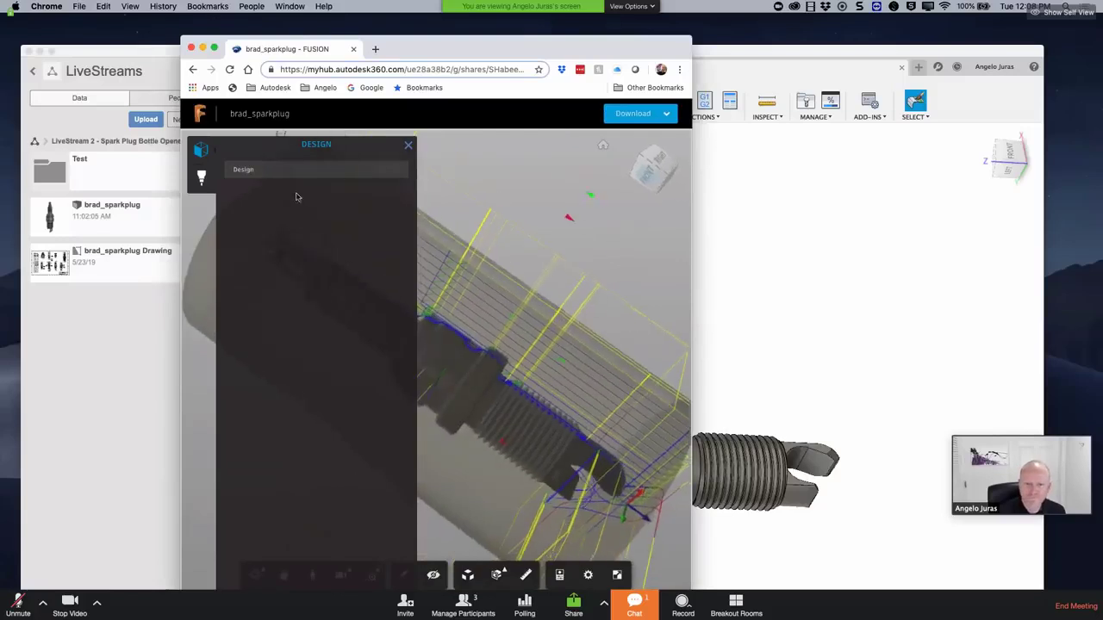
pyautogui.click(201, 177)
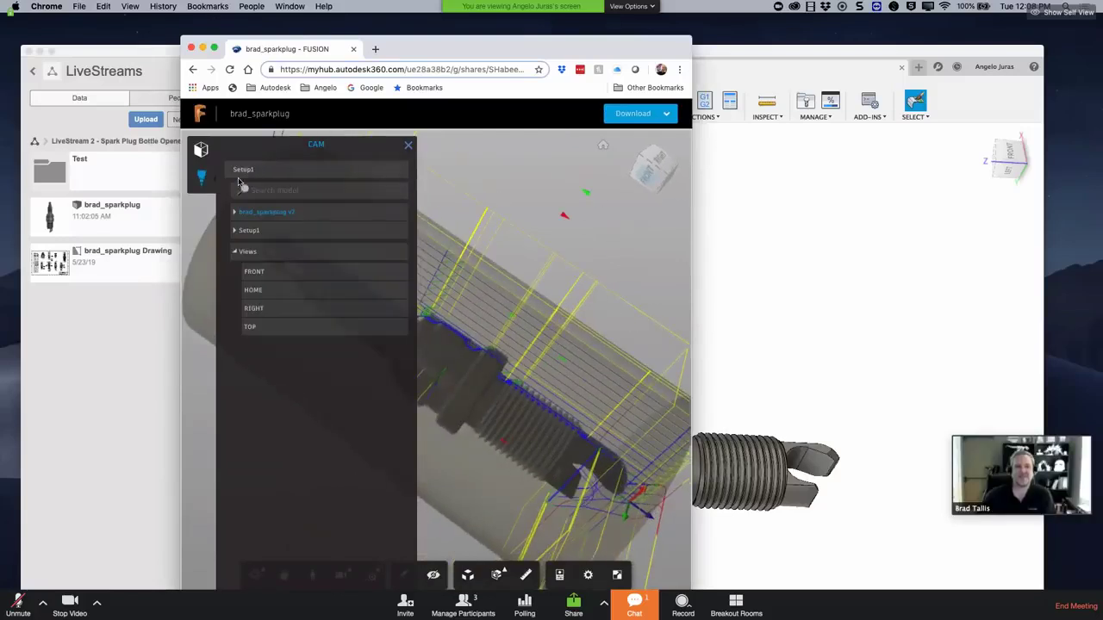
pyautogui.click(268, 214)
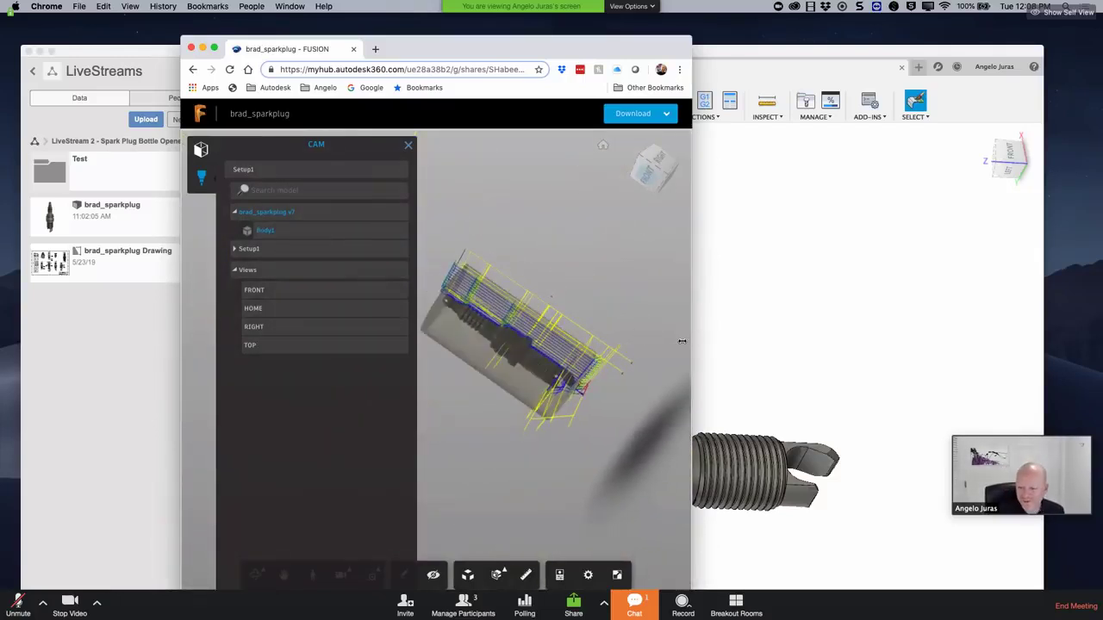
pyautogui.moveTo(732, 334); pyautogui.dragTo(849, 332)
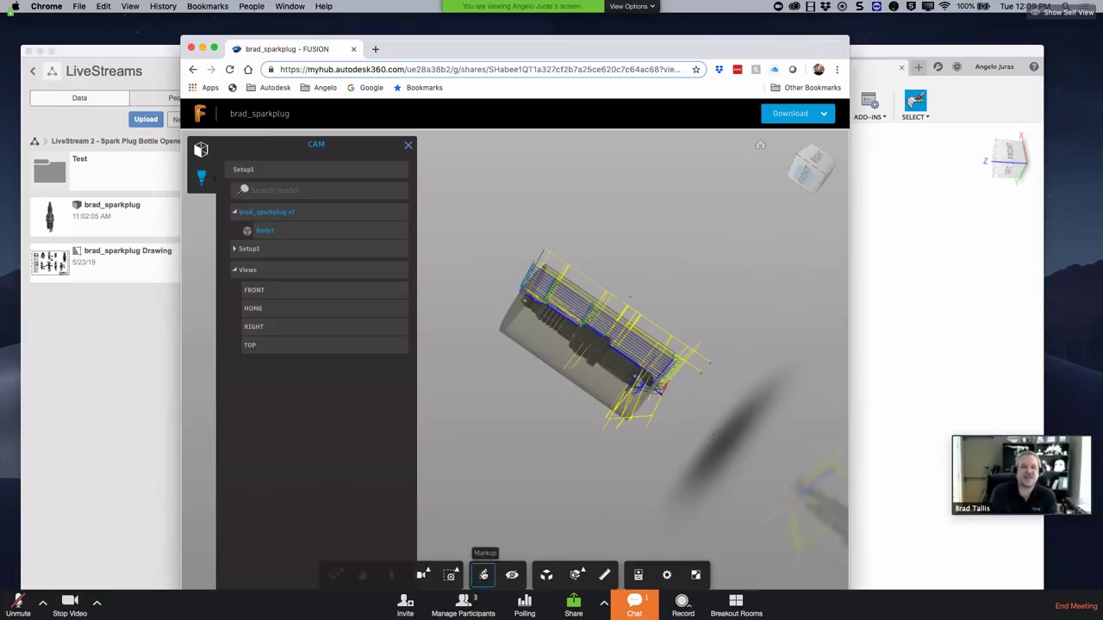
# Step: Draw an arrow markup at the plug tip, discard it, and widen the browser further
pyautogui.click(484, 575)
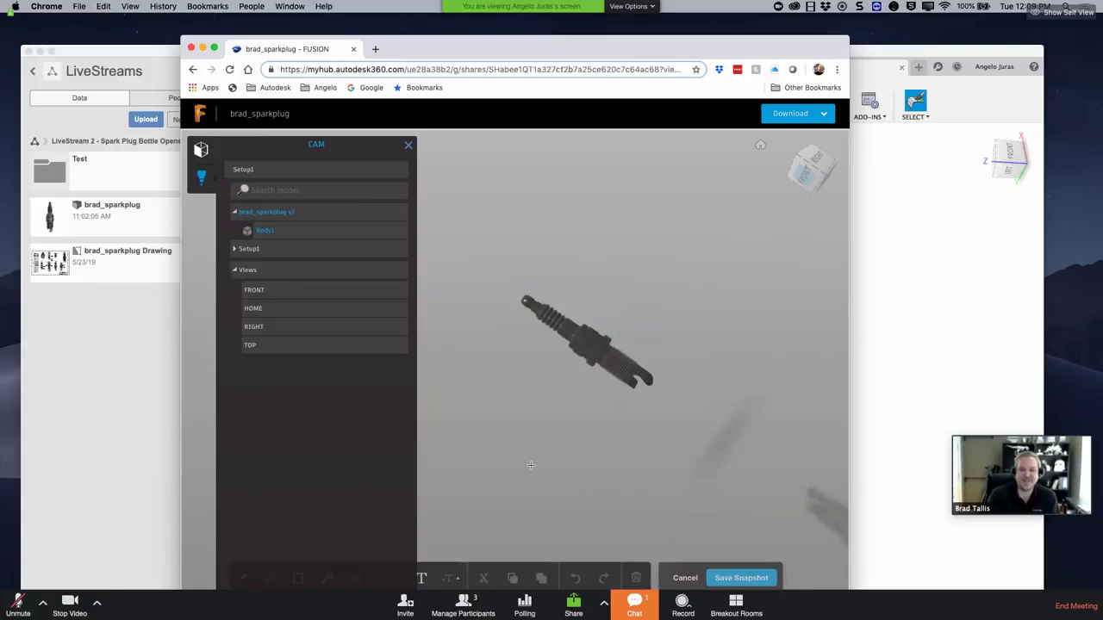
pyautogui.moveTo(531, 466)
pyautogui.mouseDown()
pyautogui.moveTo(615, 485)
pyautogui.moveTo(635, 401)
pyautogui.moveTo(627, 408)
pyautogui.mouseUp()
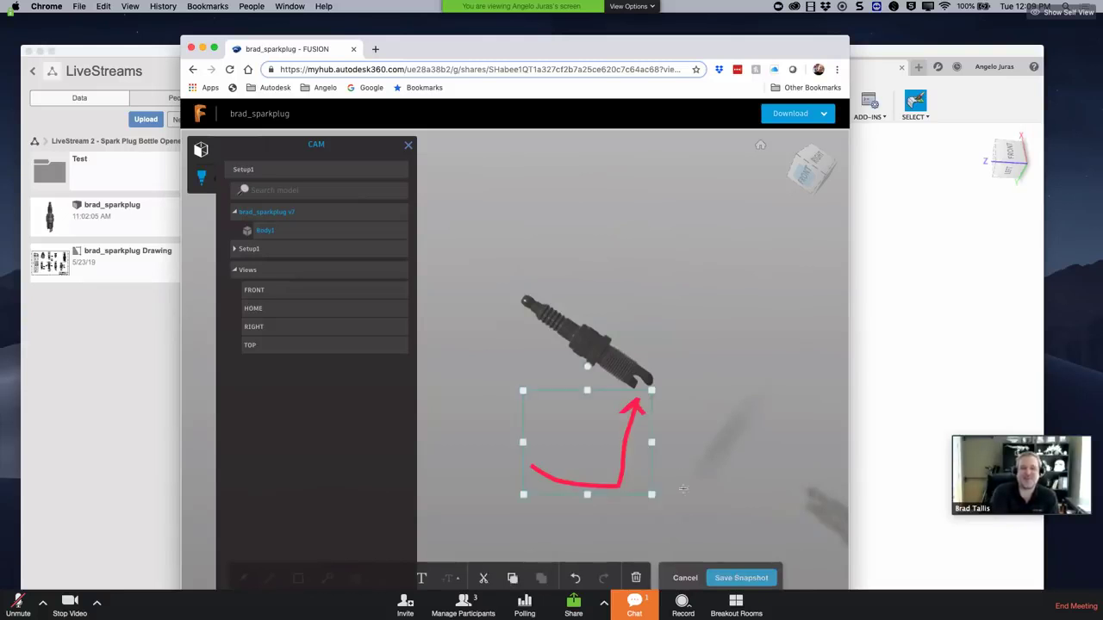
pyautogui.click(685, 579)
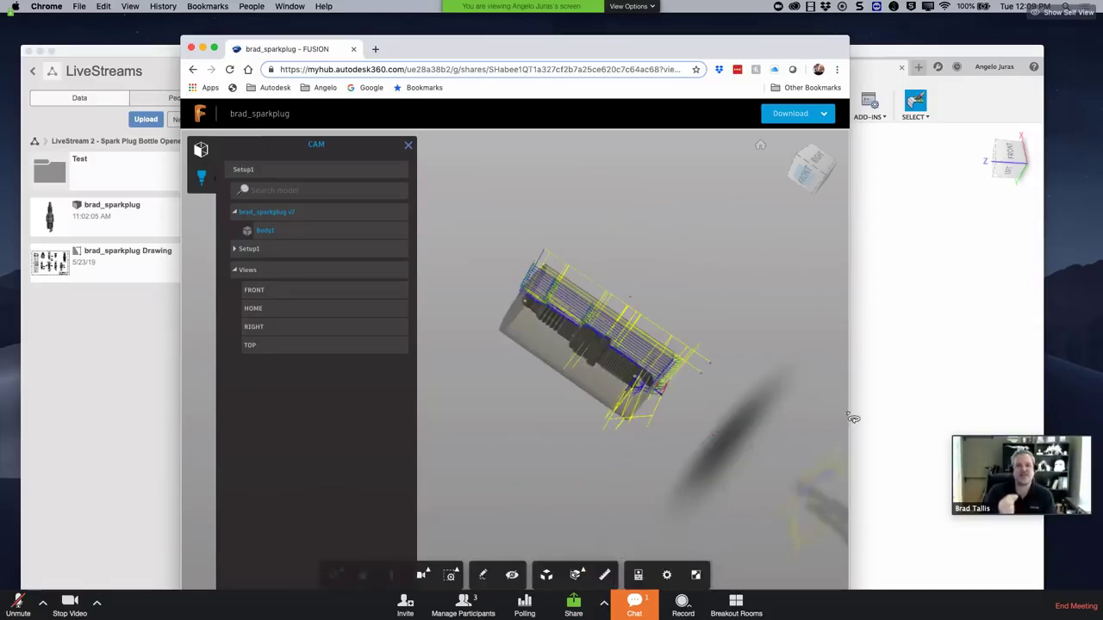
pyautogui.moveTo(849, 411); pyautogui.dragTo(1018, 414)
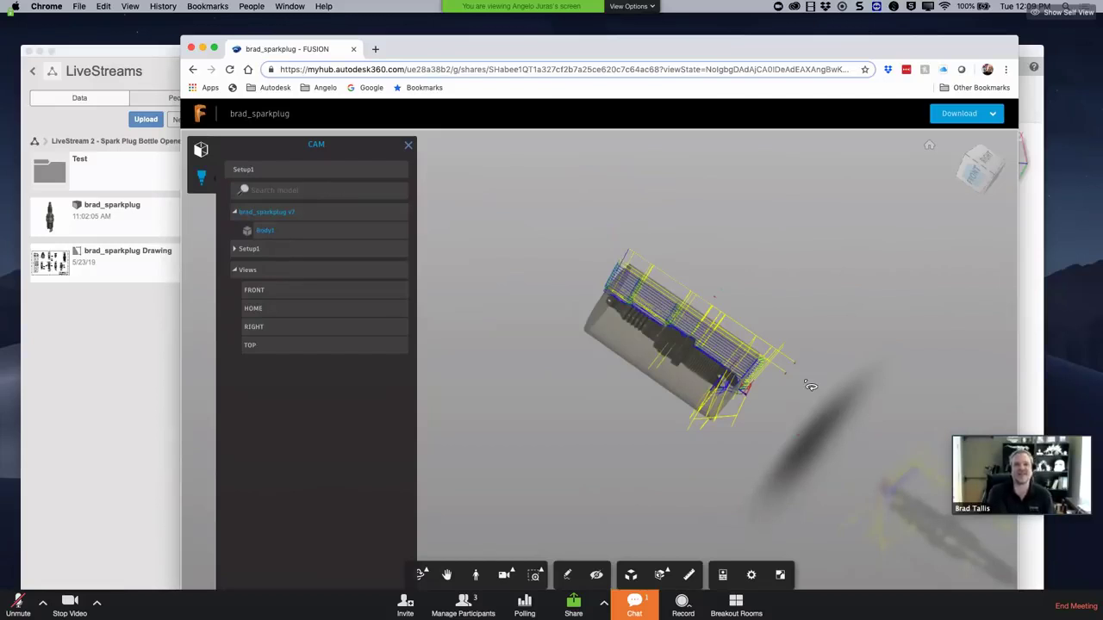
# Step: Snap to the front view, roll the plug horizontal, and collapse brad_sparkplug v7
pyautogui.click(977, 181)
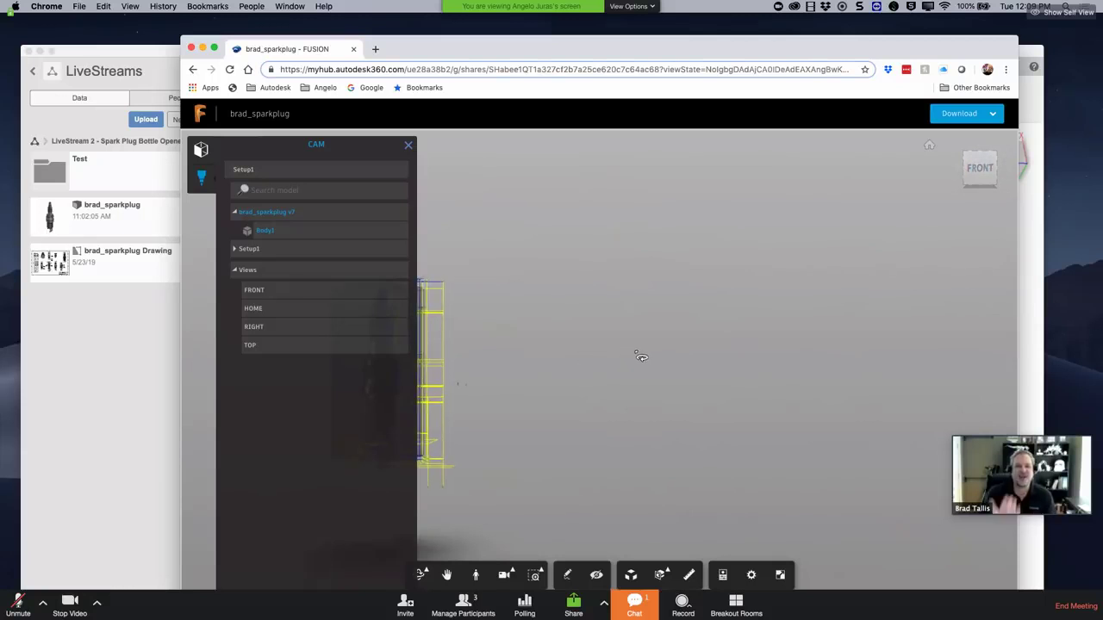
pyautogui.moveTo(457, 389); pyautogui.dragTo(443, 379)
pyautogui.scroll(10, 443, 380)
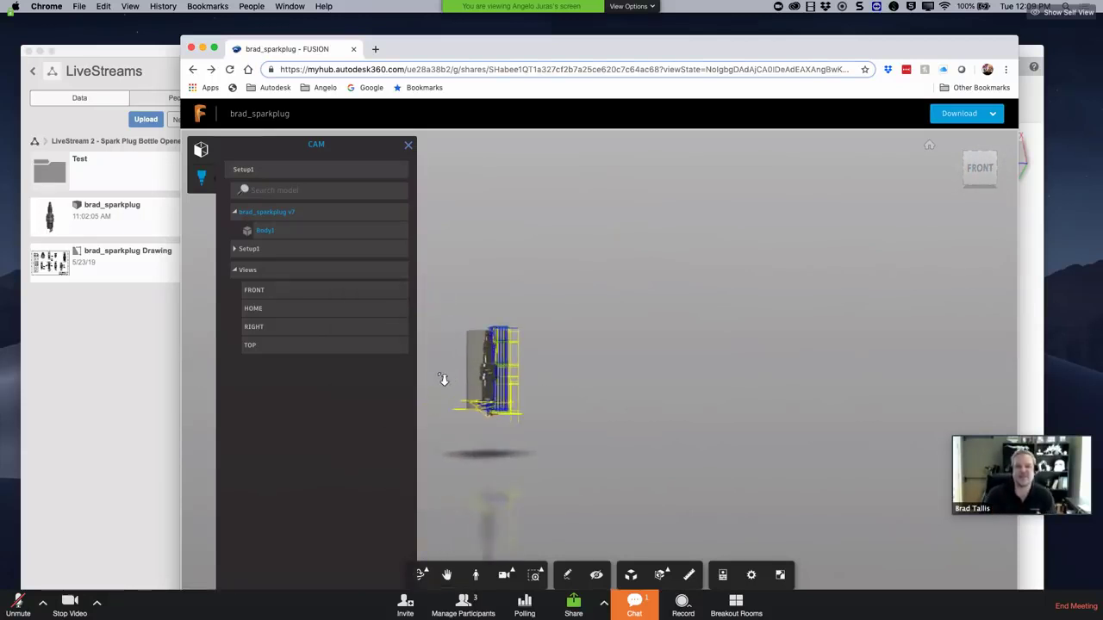
pyautogui.click(997, 147)
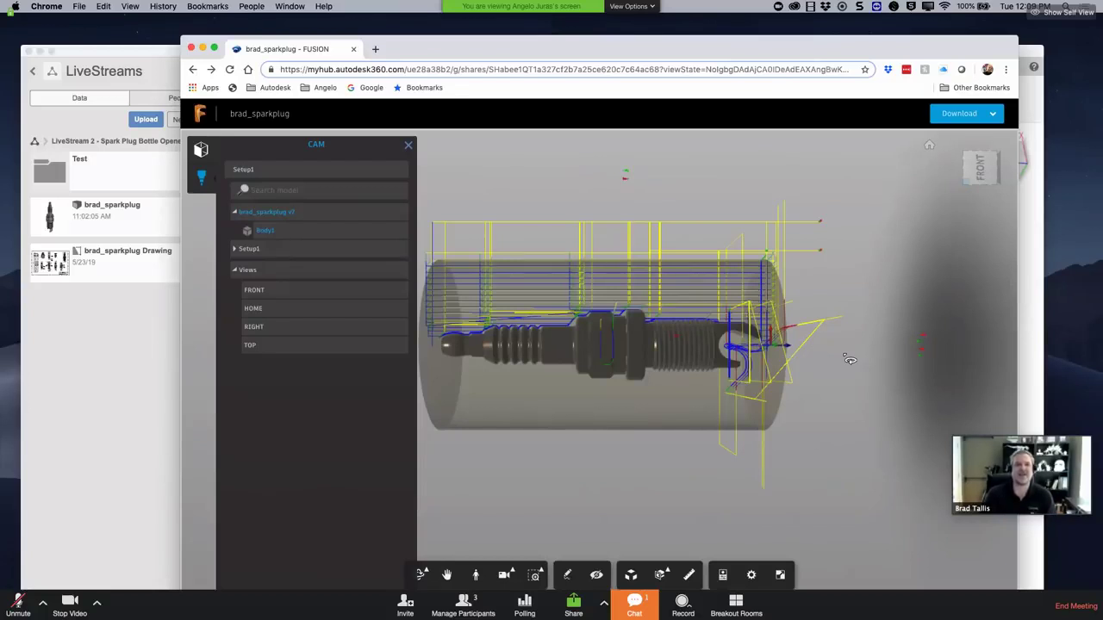
pyautogui.click(270, 218)
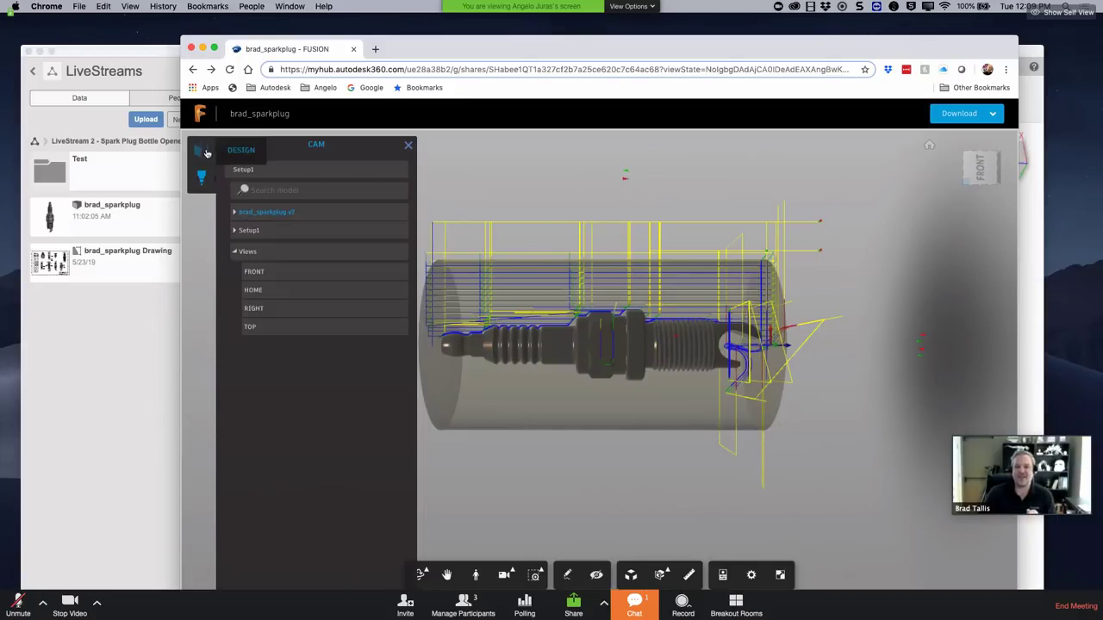
# Step: Load the spark plug's Design model in the viewer and list its download formats
pyautogui.click(237, 150)
pyautogui.click(244, 170)
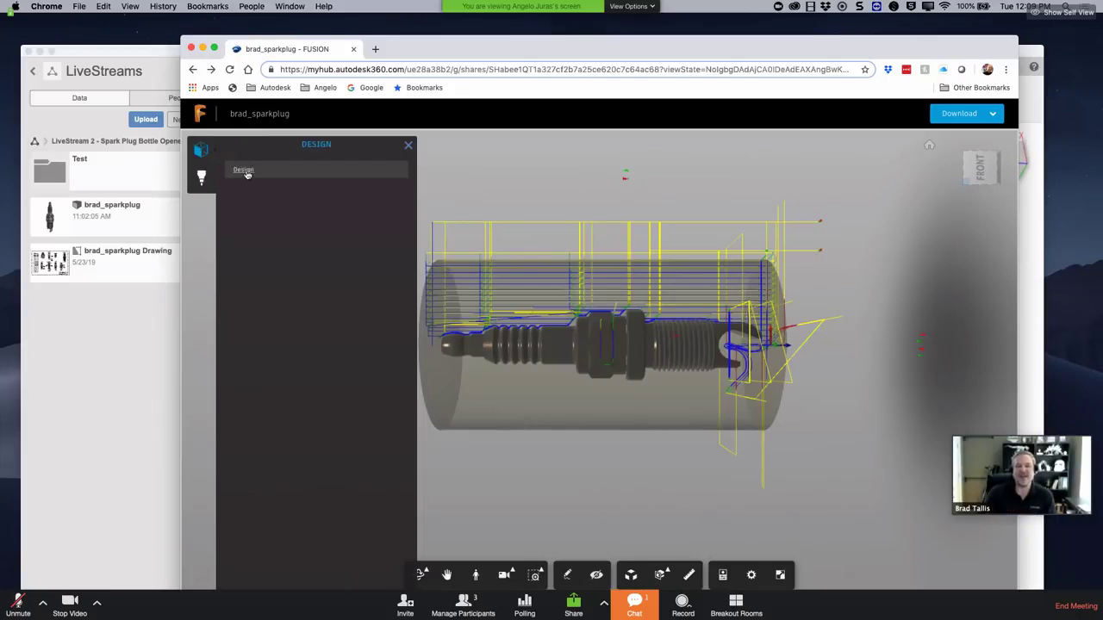
pyautogui.click(994, 115)
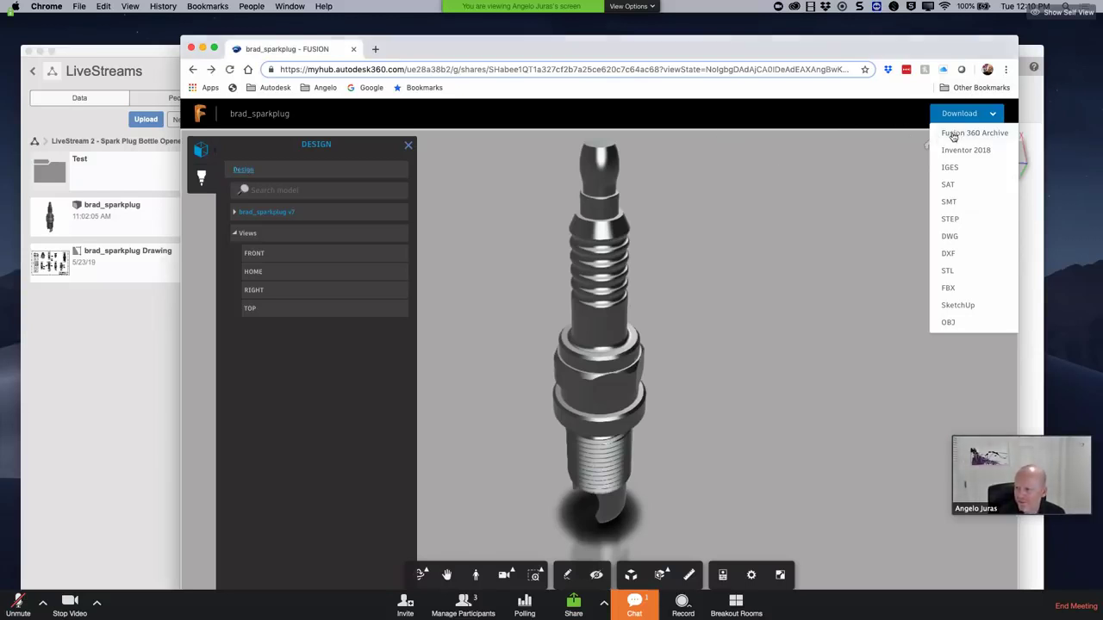
# Step: Request a Fusion 360 Archive download, then cancel the e-mail notification dialog
pyautogui.click(952, 134)
pyautogui.click(457, 359)
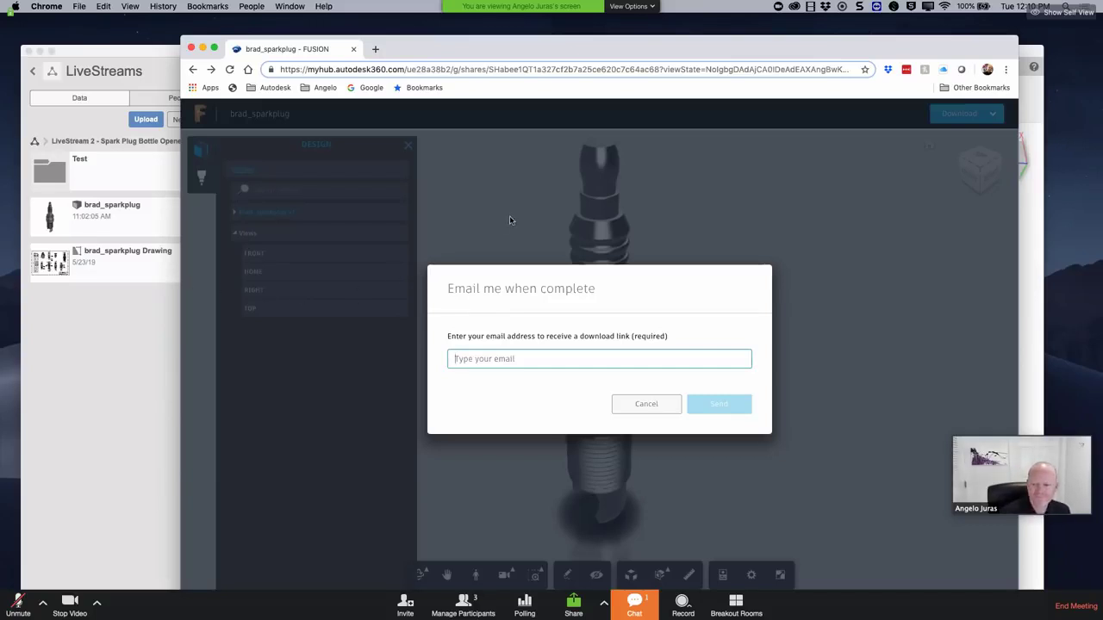
pyautogui.click(635, 403)
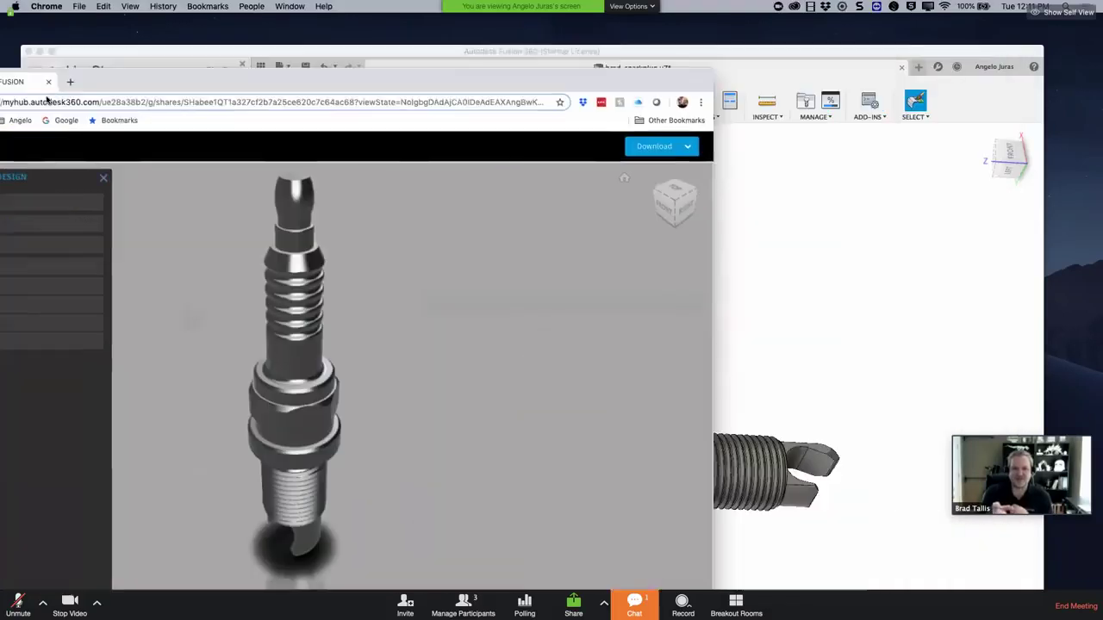
# Step: Bring Fusion 360 back to the front in full screen with the Data panel closed
pyautogui.press('super+m')
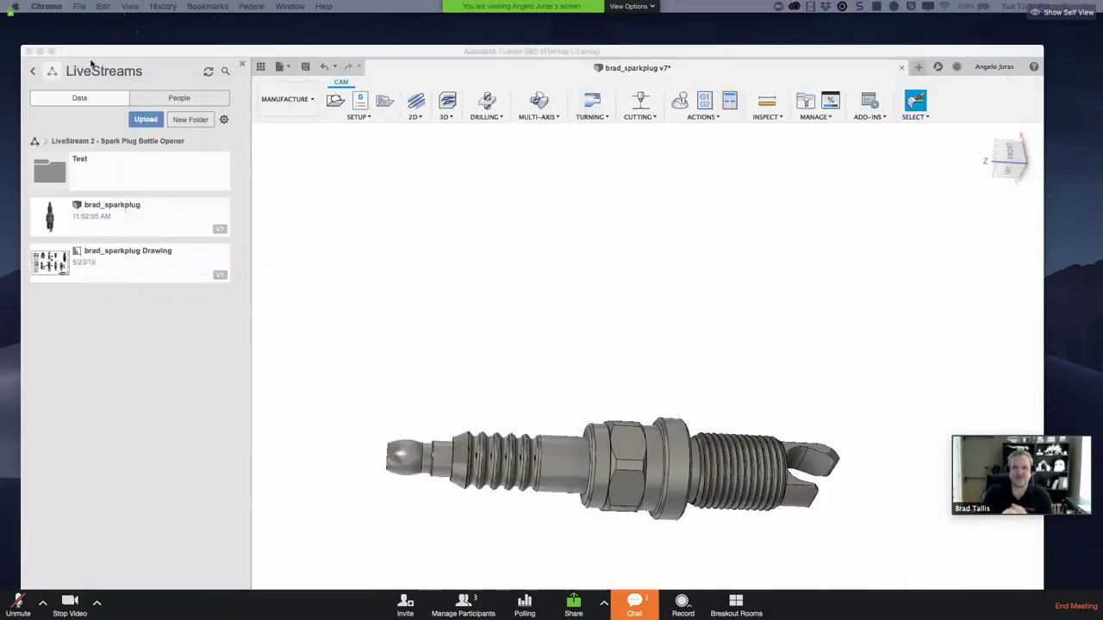
pyautogui.click(52, 53)
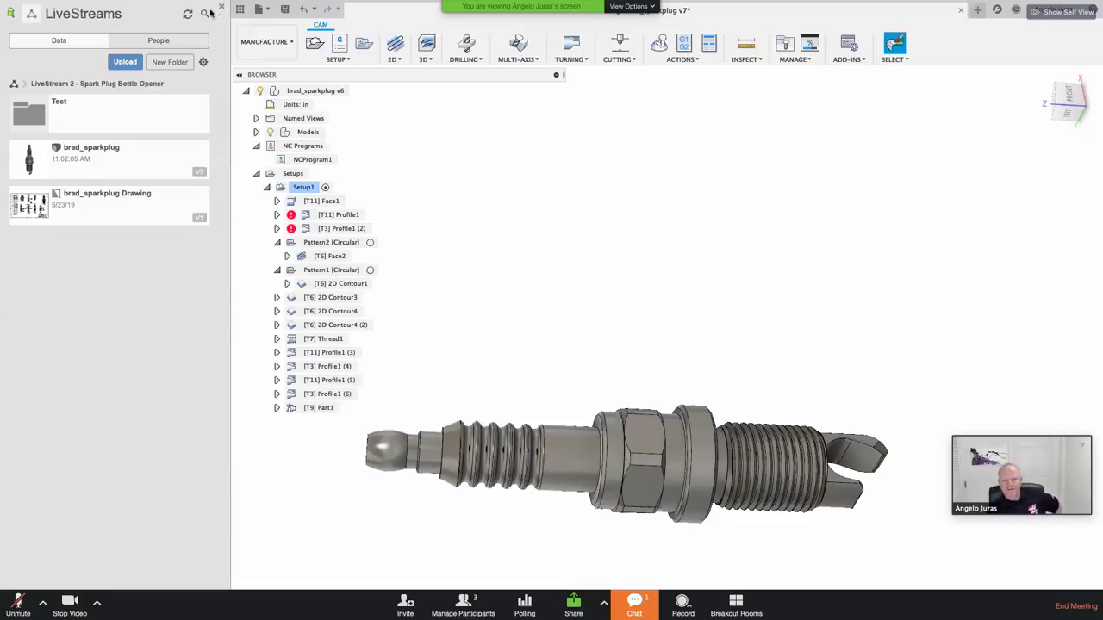
pyautogui.click(221, 9)
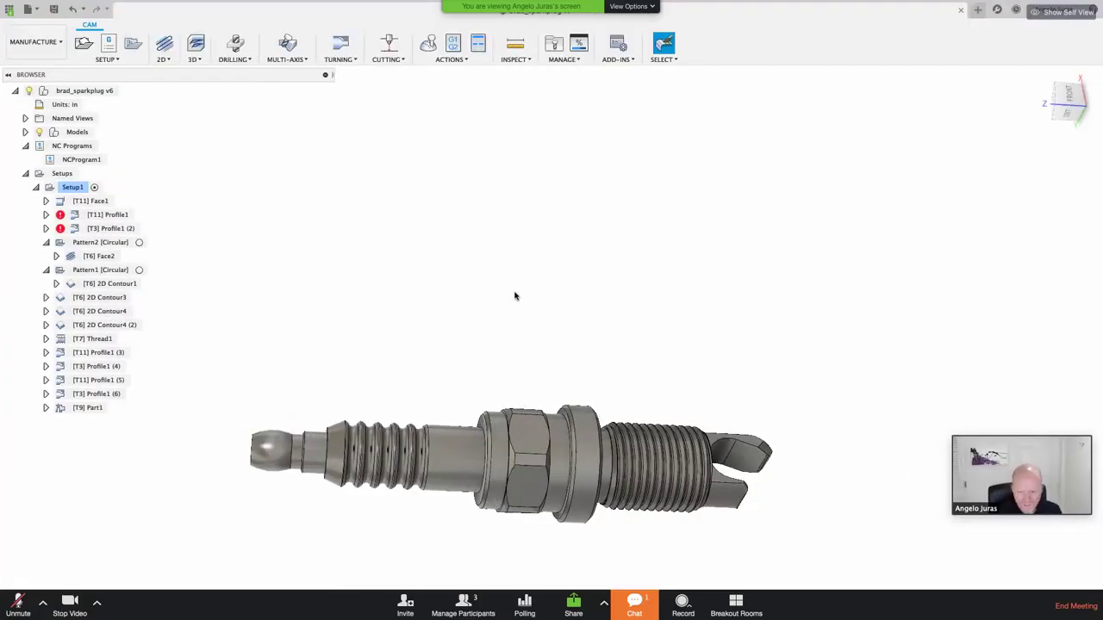
# Step: Orbit and zoom to an angled close-up of the spark plug
pyautogui.keyDown('shift'); pyautogui.moveTo(514, 295); pyautogui.dragTo(552, 383, button='middle'); pyautogui.keyUp('shift')
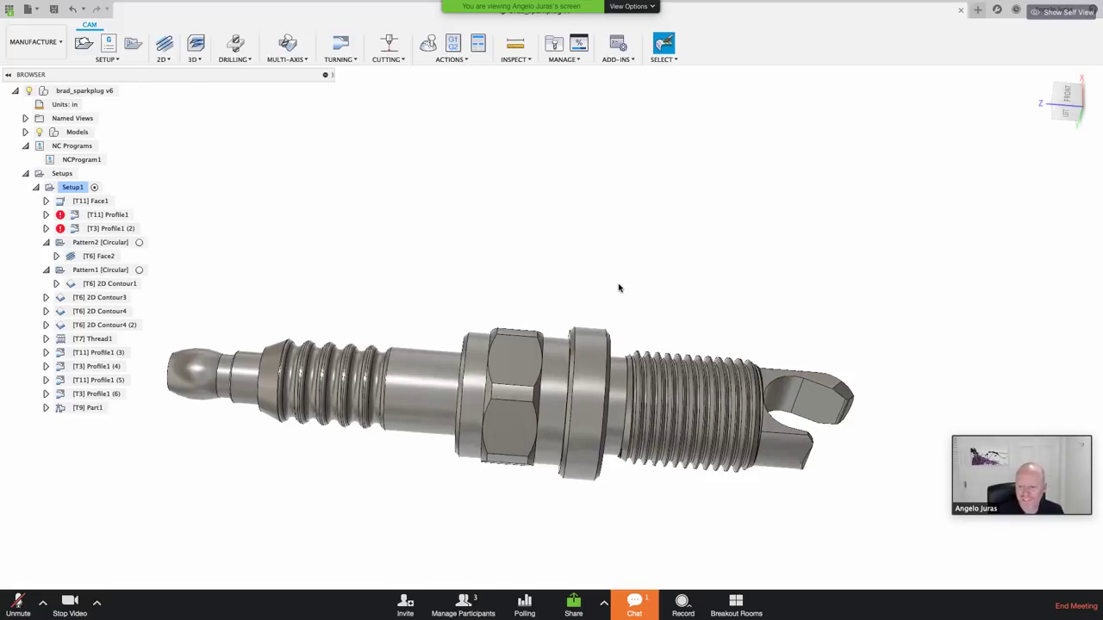
pyautogui.scroll(3, 577, 334)
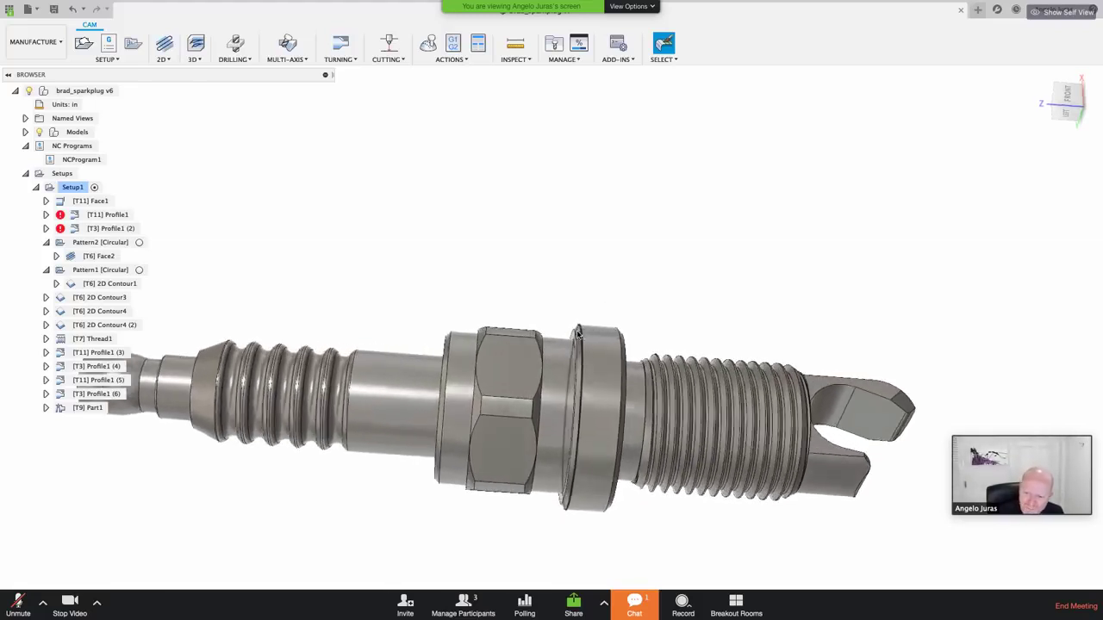
pyautogui.scroll(3, 578, 335)
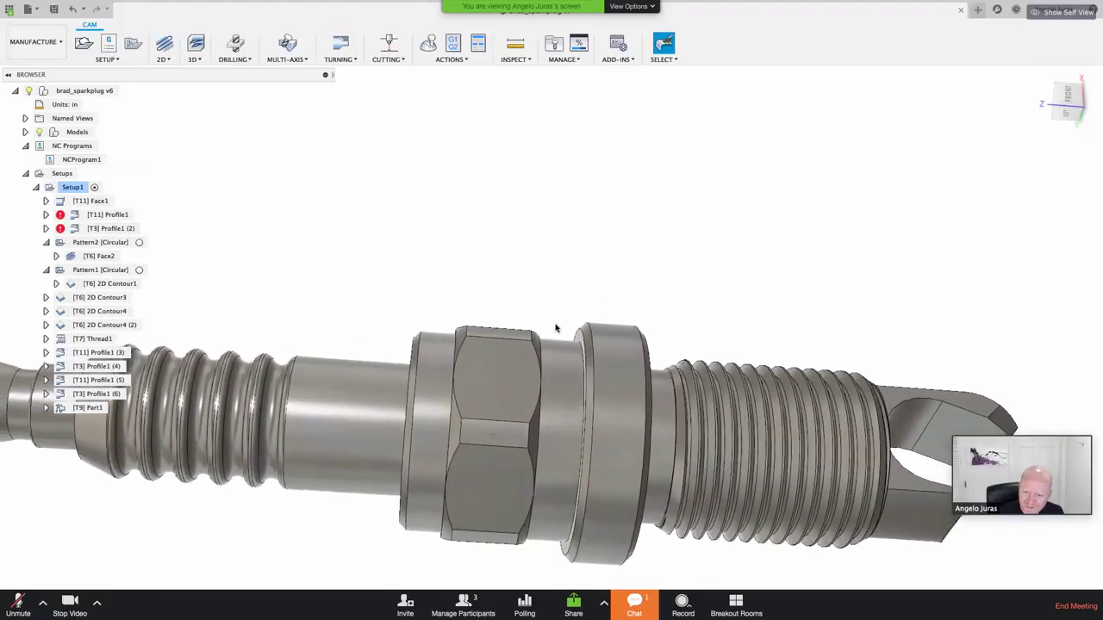
pyautogui.scroll(-5, 556, 328)
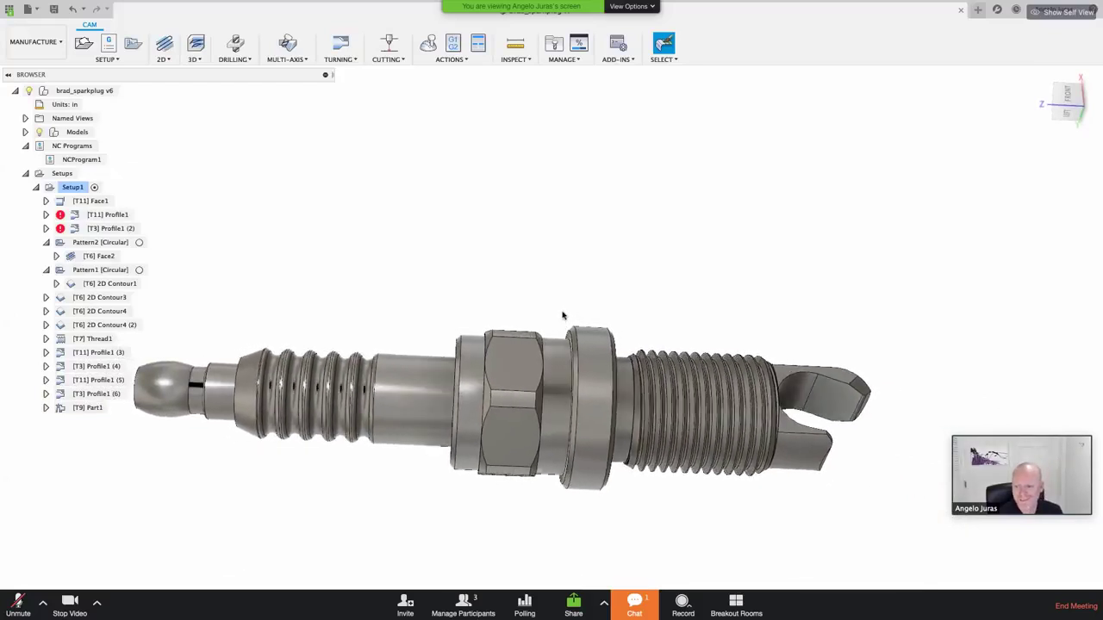
pyautogui.keyDown('shift'); pyautogui.moveTo(562, 315); pyautogui.dragTo(562, 314, button='middle'); pyautogui.keyUp('shift')
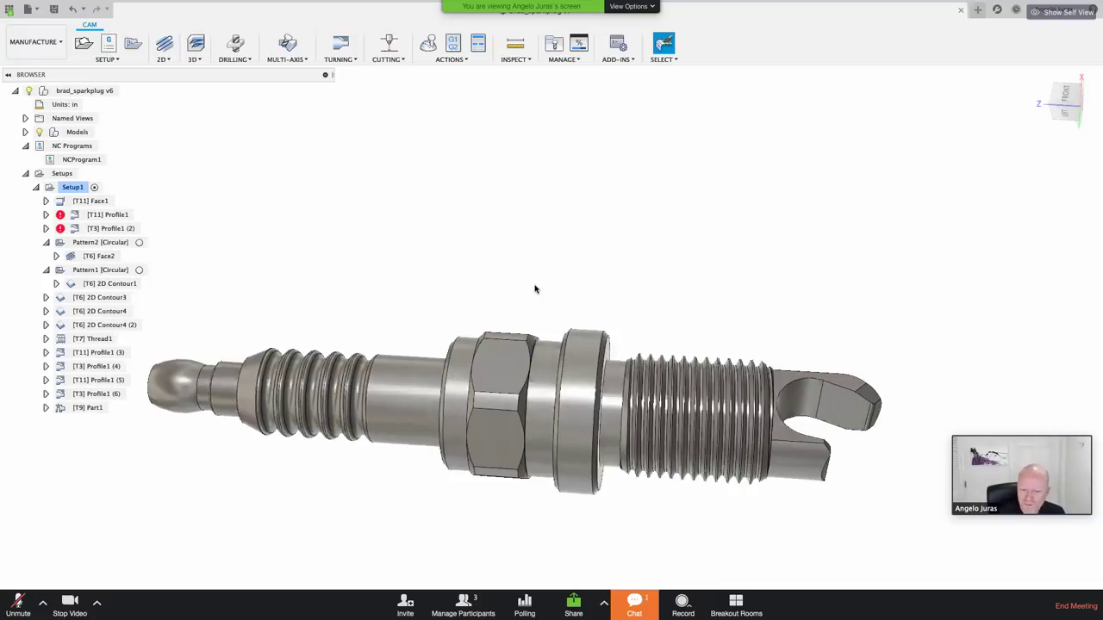
pyautogui.keyDown('shift'); pyautogui.moveTo(540, 287); pyautogui.dragTo(580, 283, button='middle'); pyautogui.keyUp('shift')
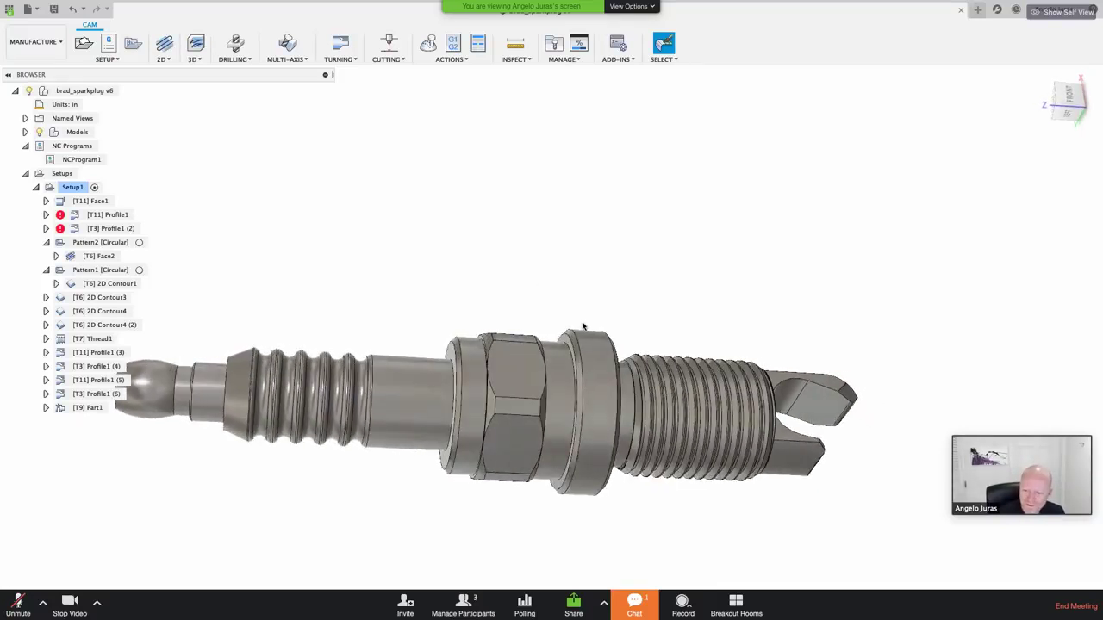
pyautogui.keyDown('shift'); pyautogui.moveTo(582, 325); pyautogui.dragTo(549, 486, button='middle'); pyautogui.keyUp('shift')
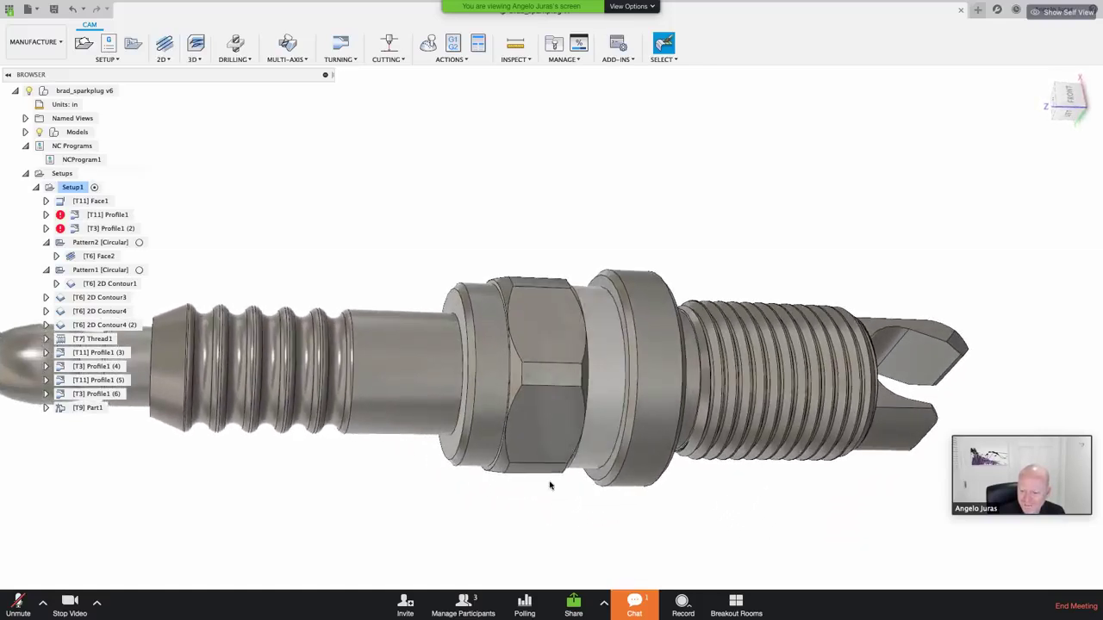
# Step: Move brad_sparkplug from the Manufacture workspace to Design, briefly checking the meeting chat
pyautogui.click(60, 42)
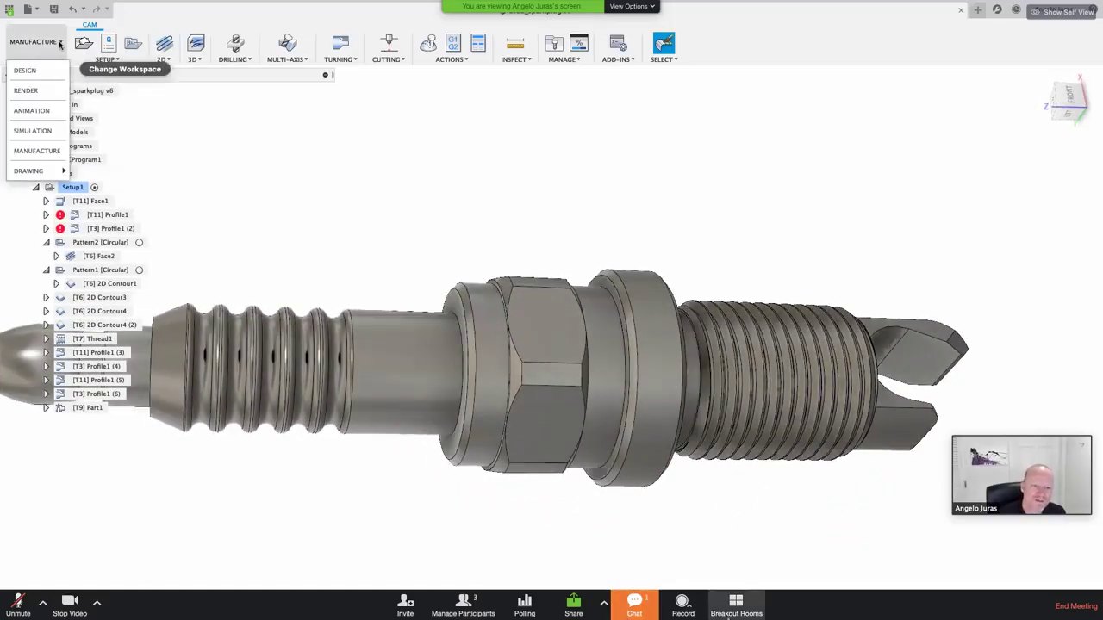
pyautogui.click(26, 71)
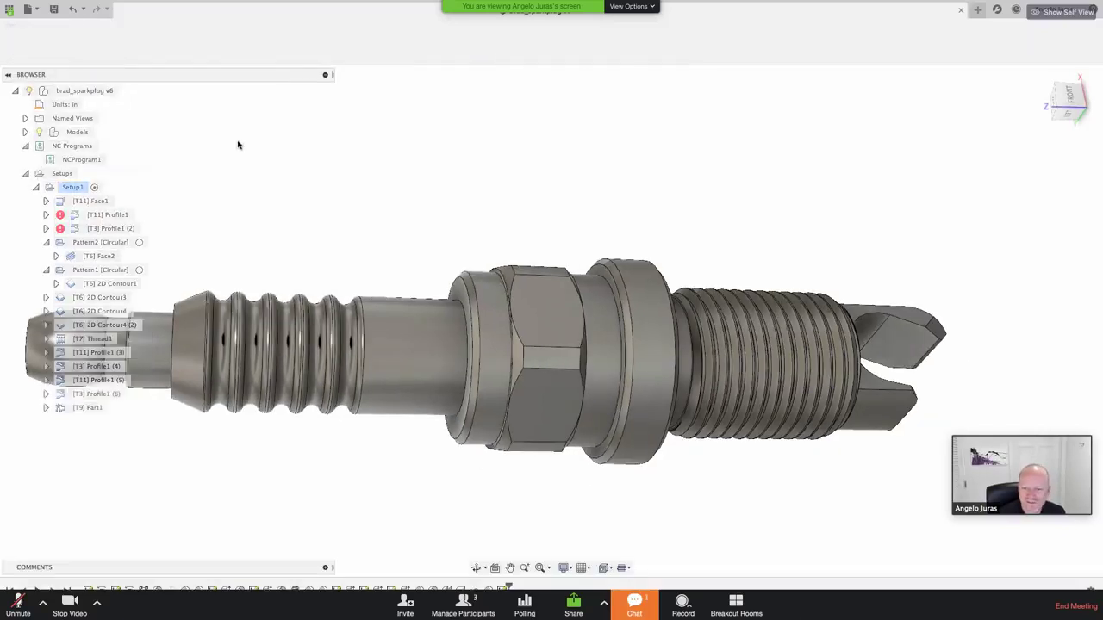
pyautogui.click(633, 607)
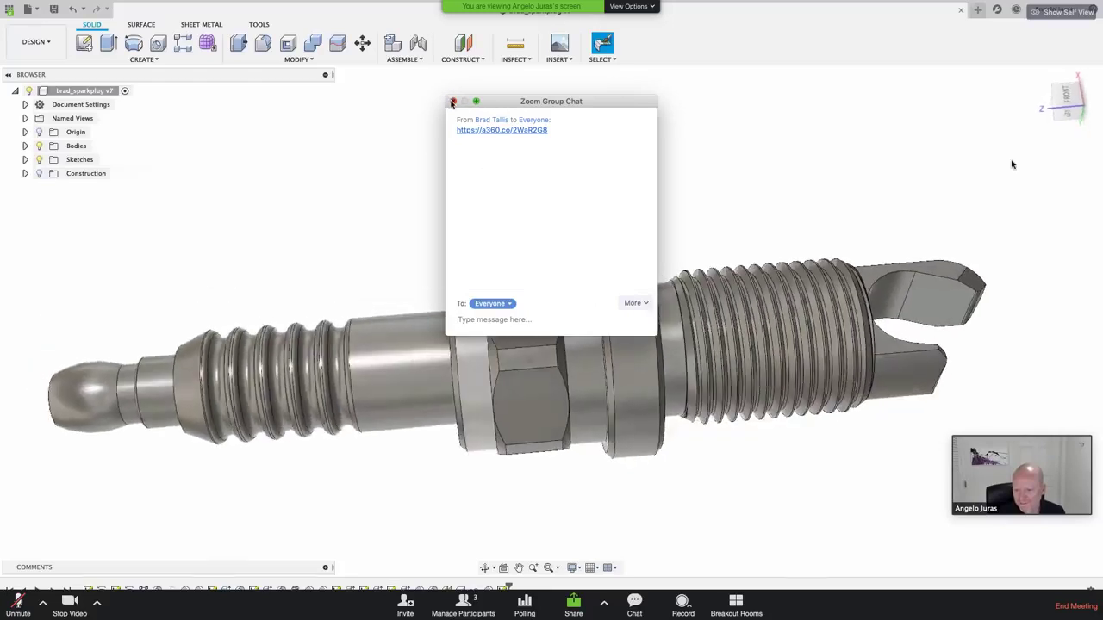
pyautogui.click(451, 102)
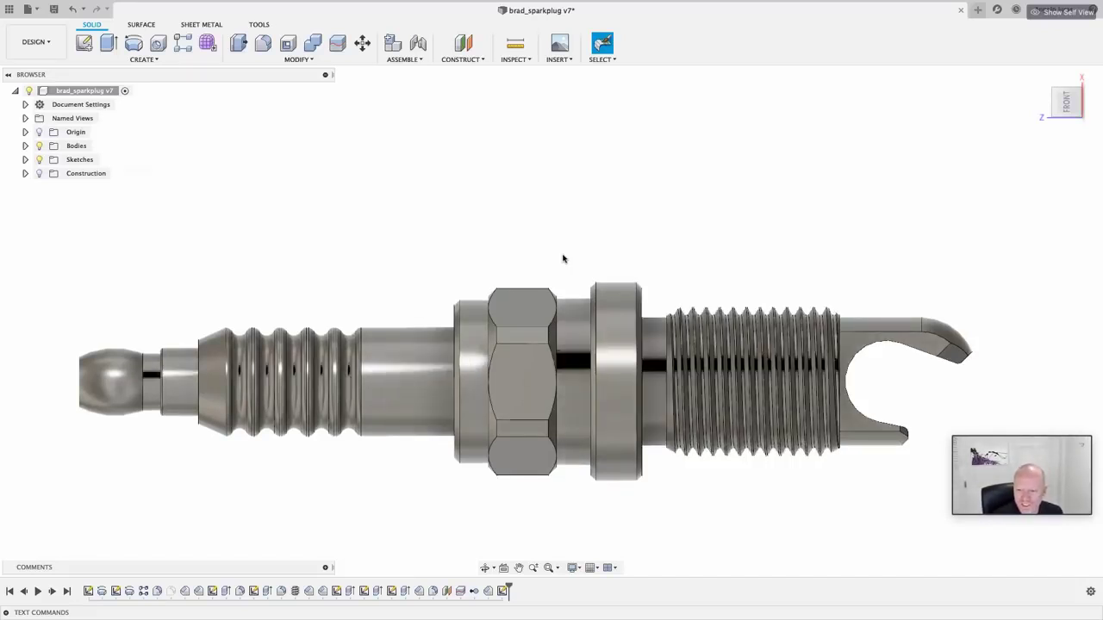
# Step: Orient the spark plug to a front view, inspect the bore face and edge by the hex nut, and start Measure
pyautogui.keyDown('shift'); pyautogui.moveTo(541, 343); pyautogui.dragTo(487, 323, button='middle'); pyautogui.keyUp('shift')
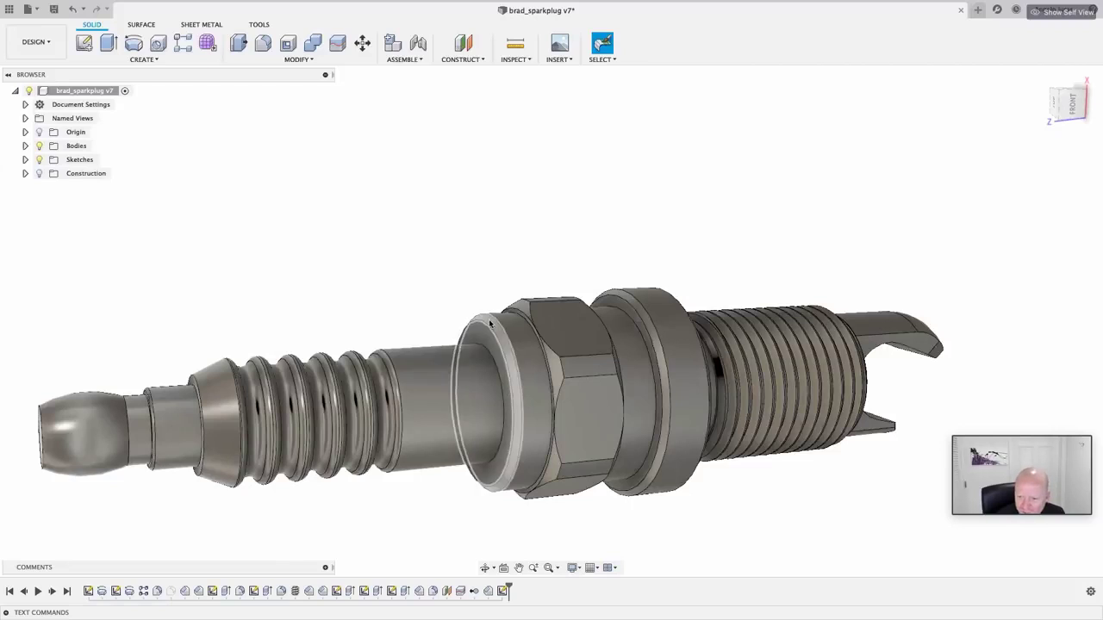
pyautogui.keyDown('shift'); pyautogui.moveTo(489, 322); pyautogui.dragTo(822, 204, button='middle'); pyautogui.keyUp('shift')
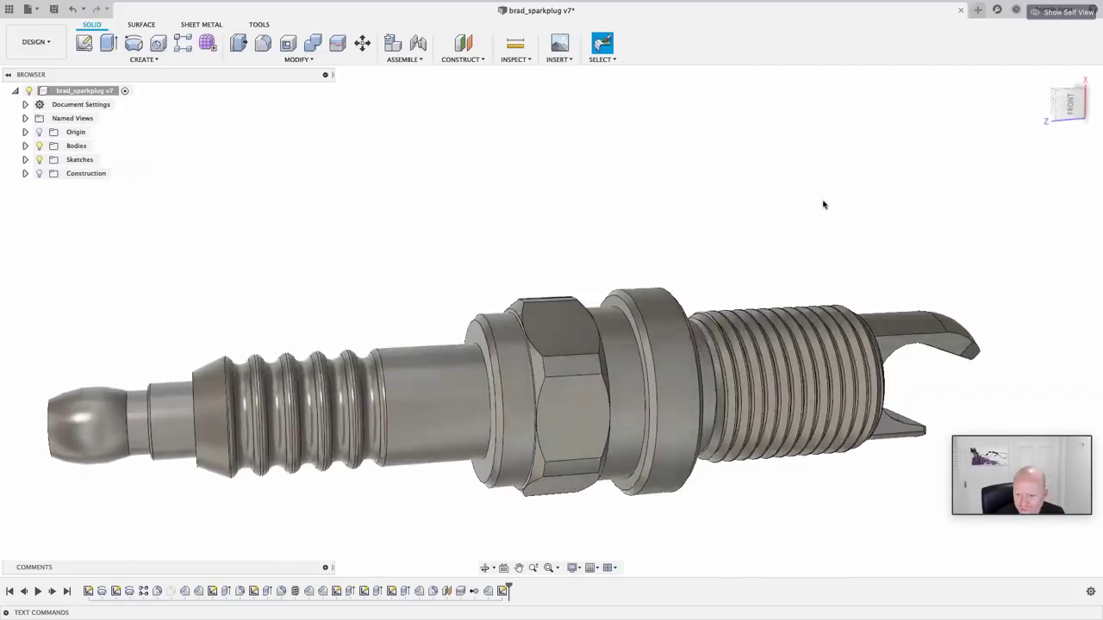
pyautogui.click(1070, 107)
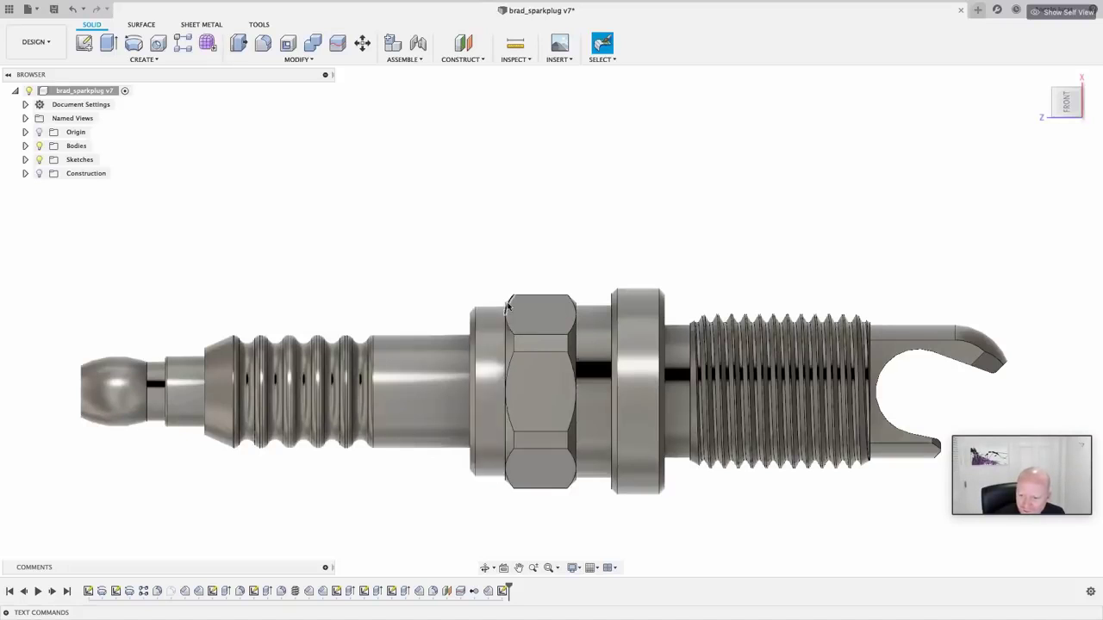
pyautogui.click(487, 318)
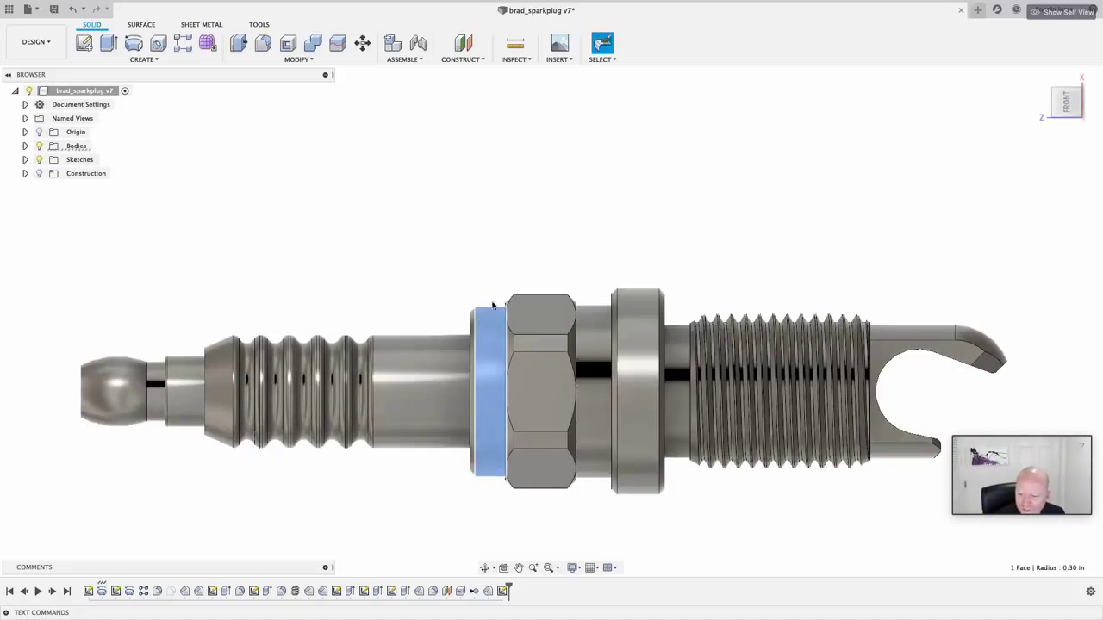
pyautogui.keyDown('shift'); pyautogui.moveTo(439, 354); pyautogui.dragTo(521, 355, button='middle'); pyautogui.keyUp('shift')
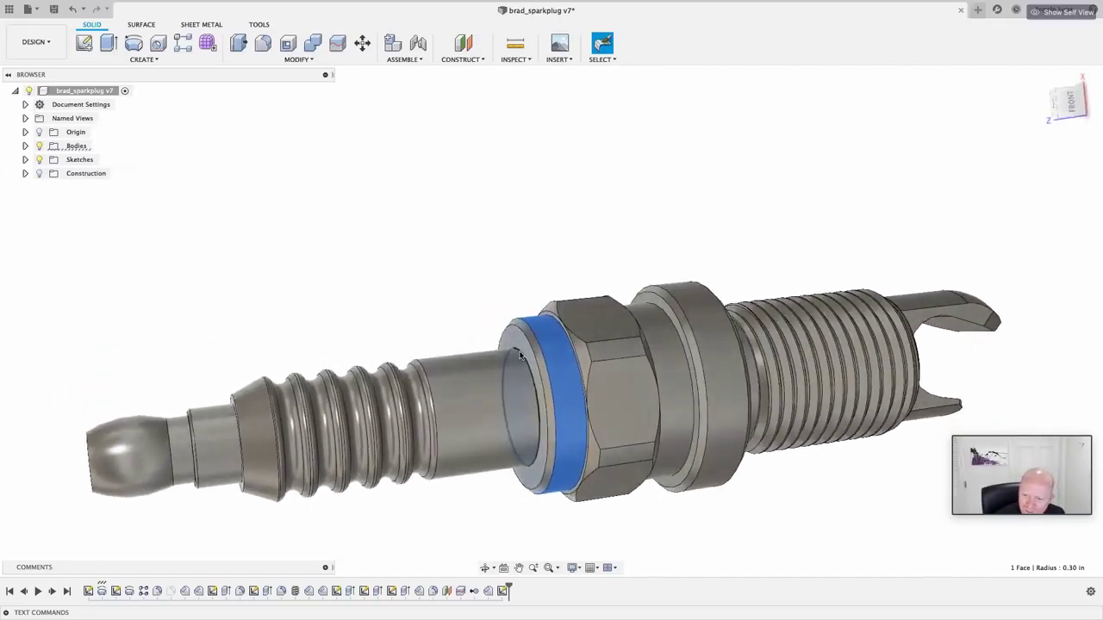
pyautogui.click(521, 355)
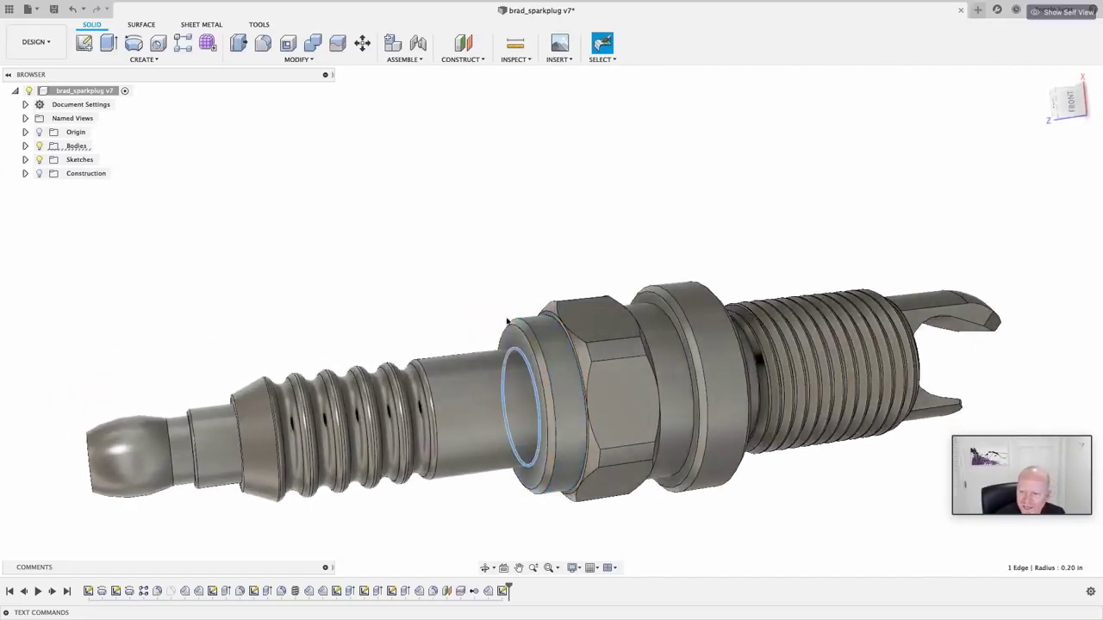
pyautogui.click(507, 321)
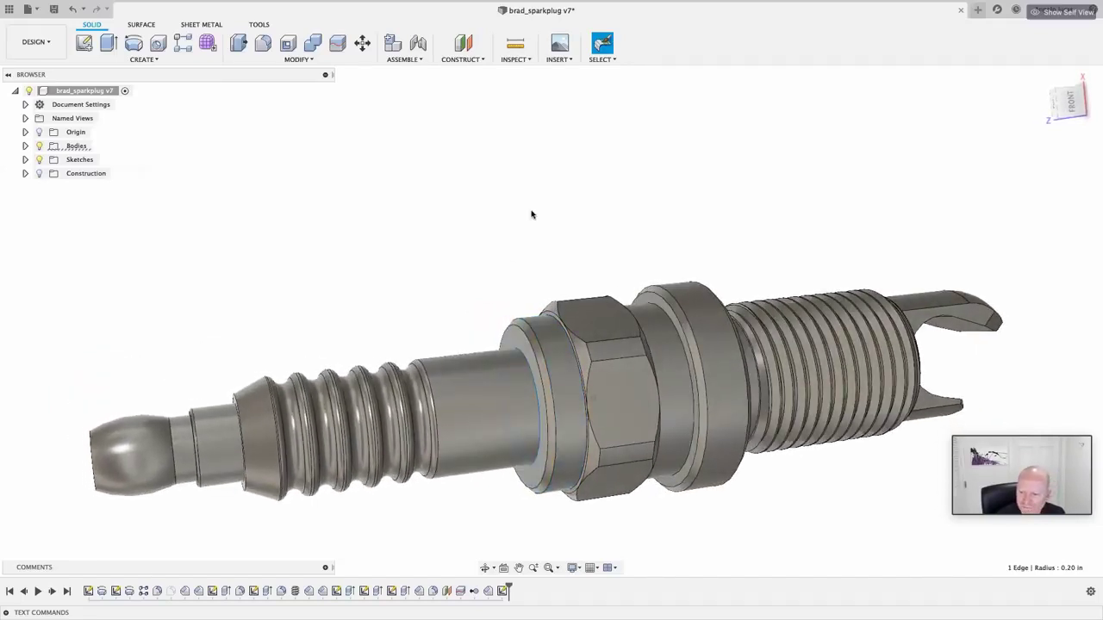
pyautogui.click(515, 44)
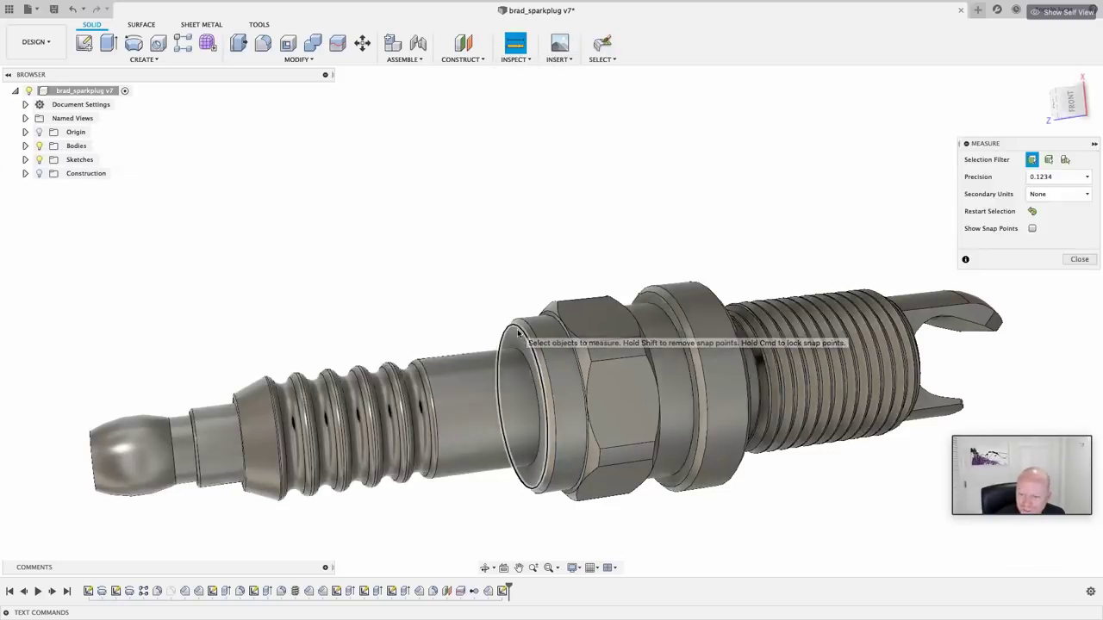
# Step: Measure the bore edge gap (0.08 in), then the two collar ring edges (0.04 in minimum distance)
pyautogui.click(519, 347)
pyautogui.click(522, 353)
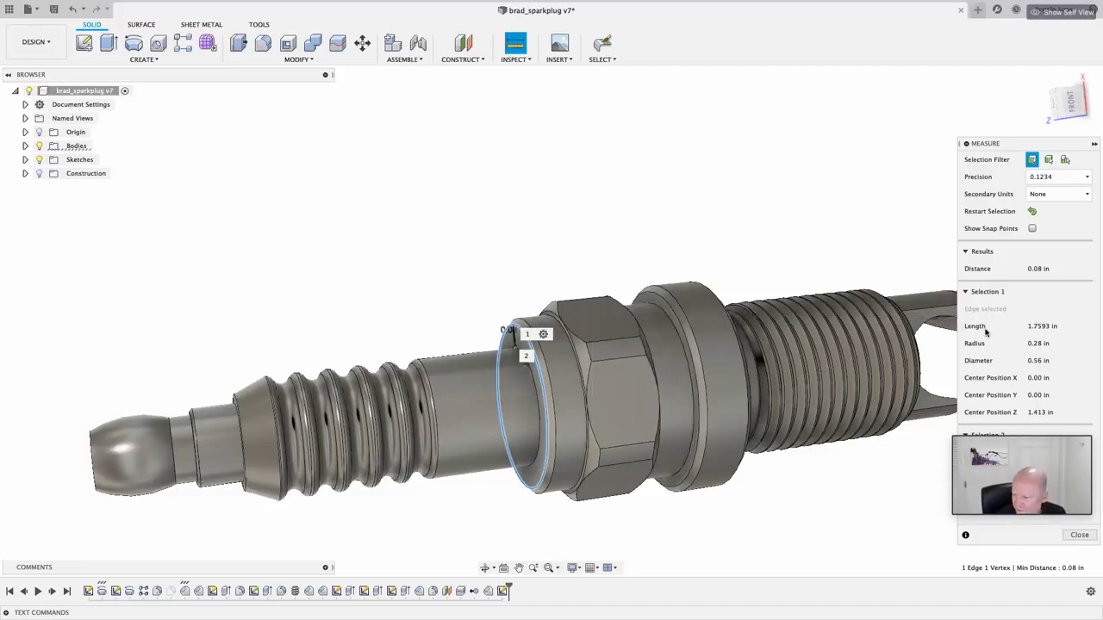
pyautogui.click(1032, 213)
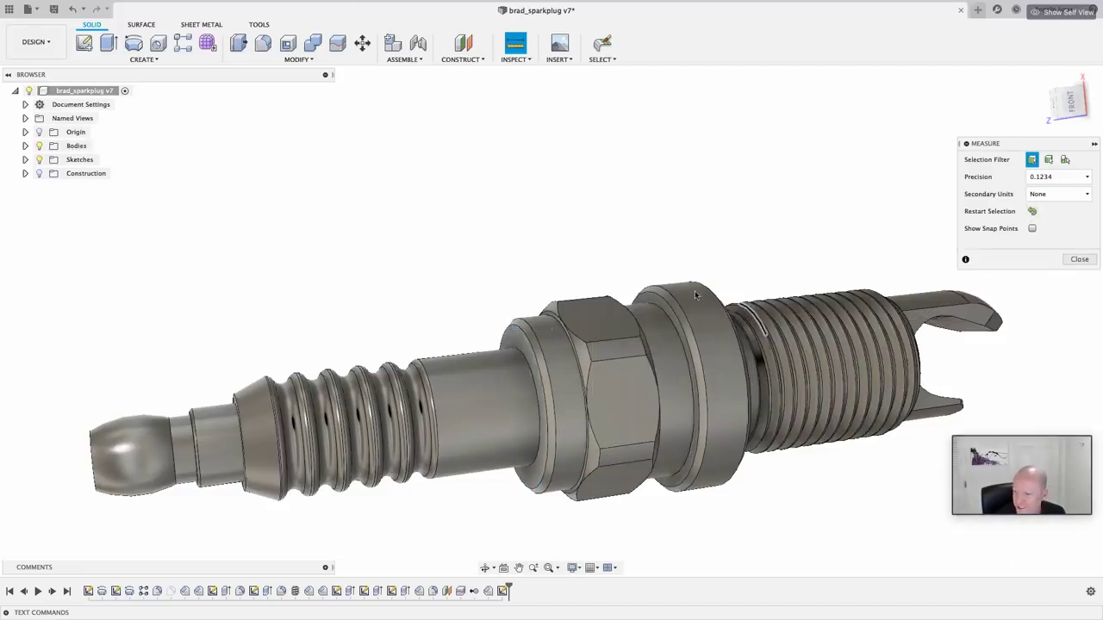
pyautogui.click(656, 306)
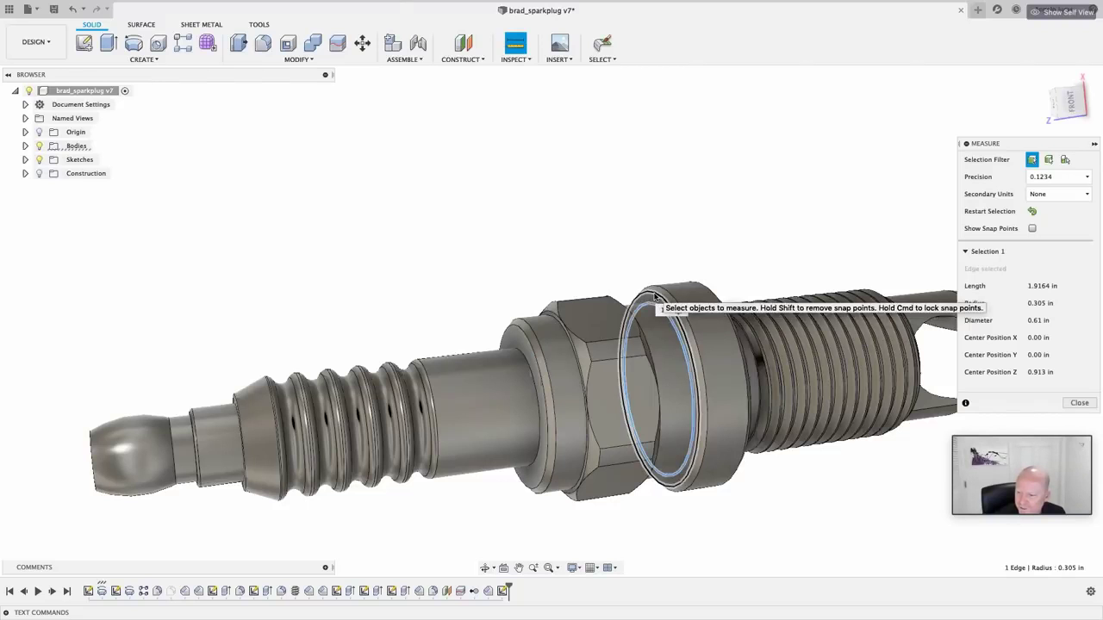
pyautogui.click(660, 308)
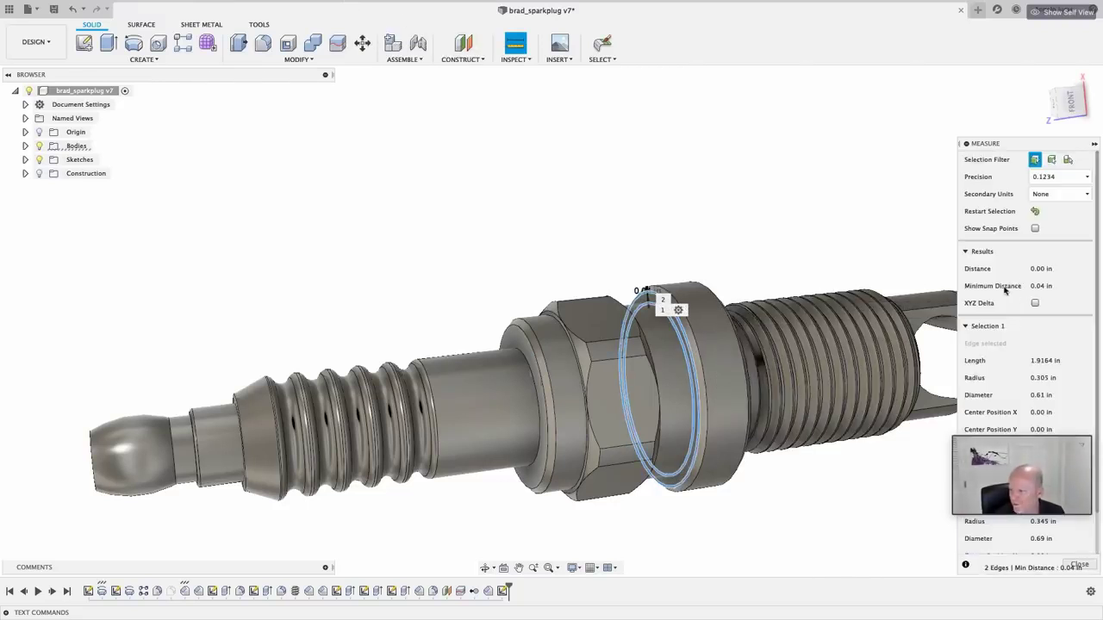
# Step: Close Measure and chamfer the bore edge beside the hex nut by 0.08 in
pyautogui.click(1079, 565)
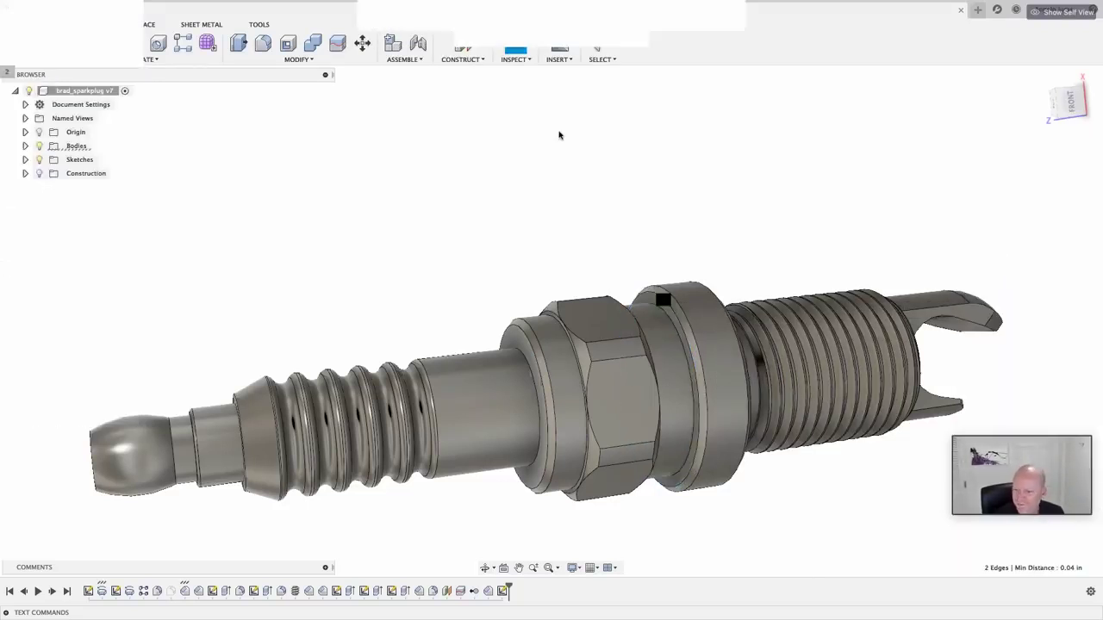
pyautogui.click(297, 59)
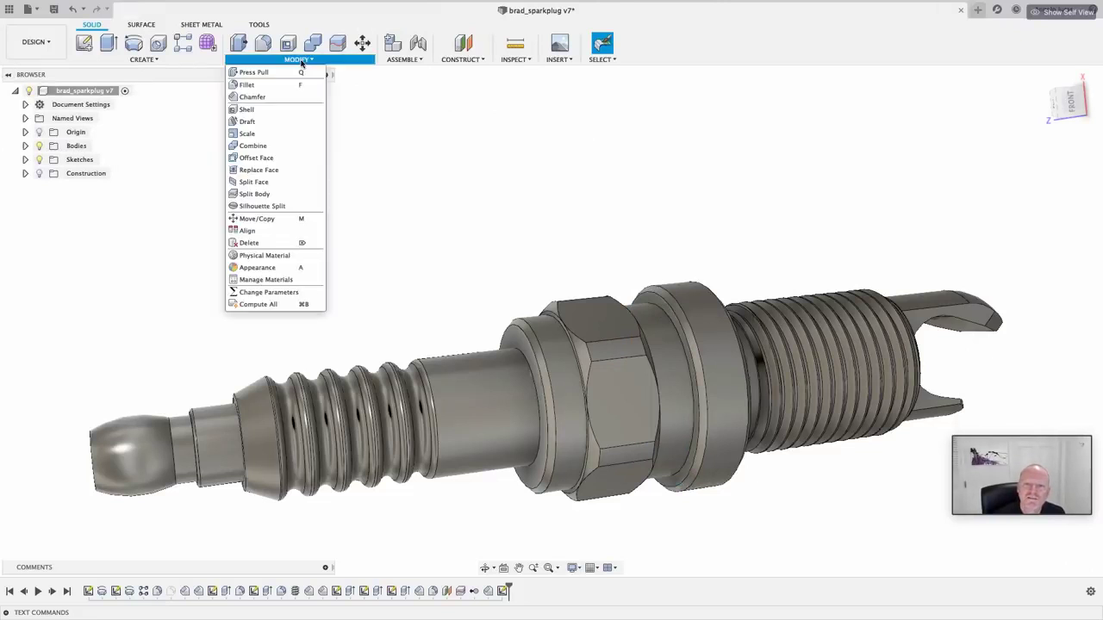
pyautogui.click(515, 347)
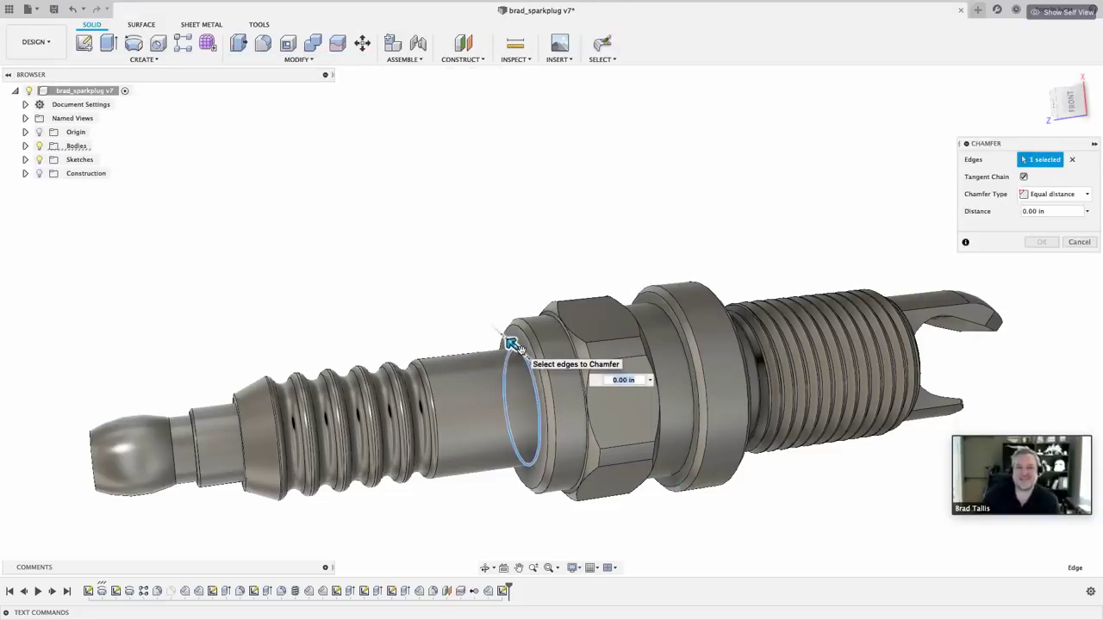
pyautogui.write('.08')
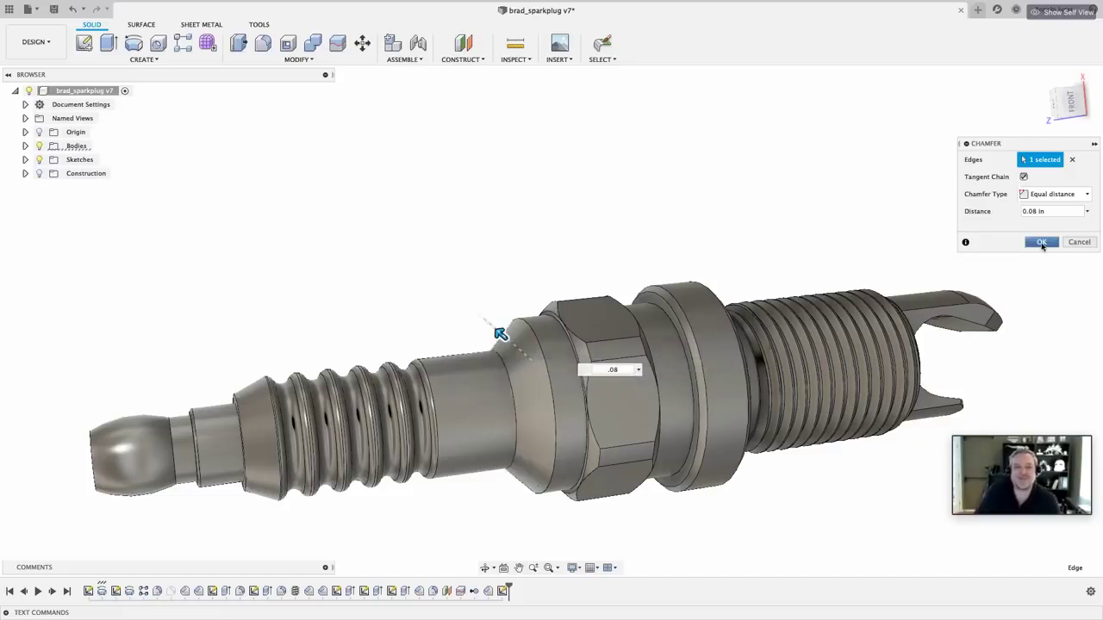
pyautogui.click(1041, 243)
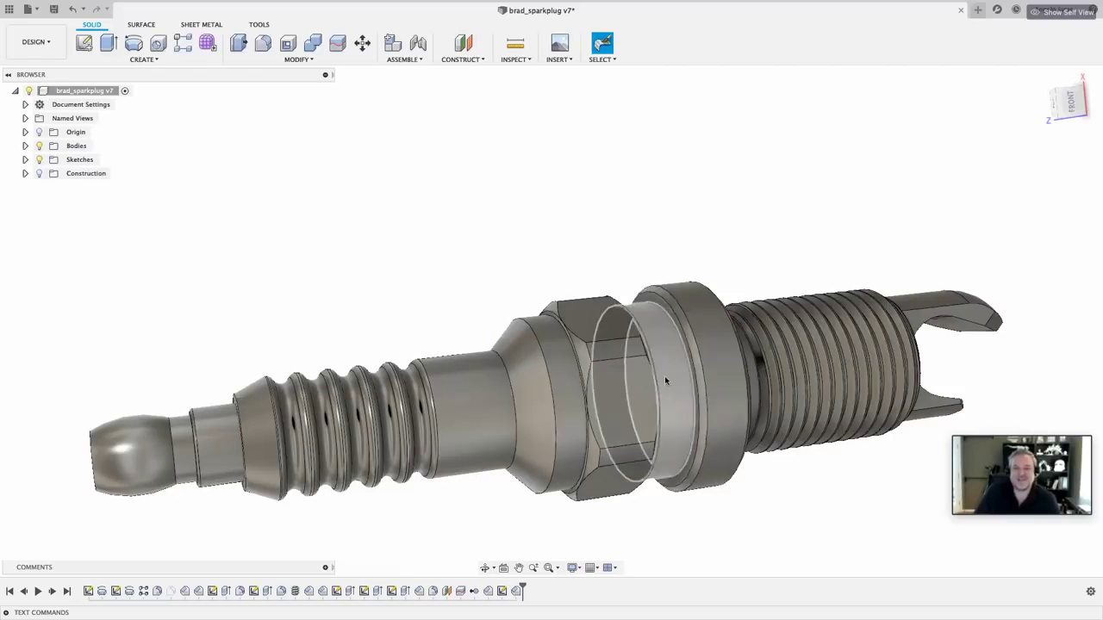
# Step: Chamfer the ring edge behind the hex nut by 0.04 in
pyautogui.click(303, 61)
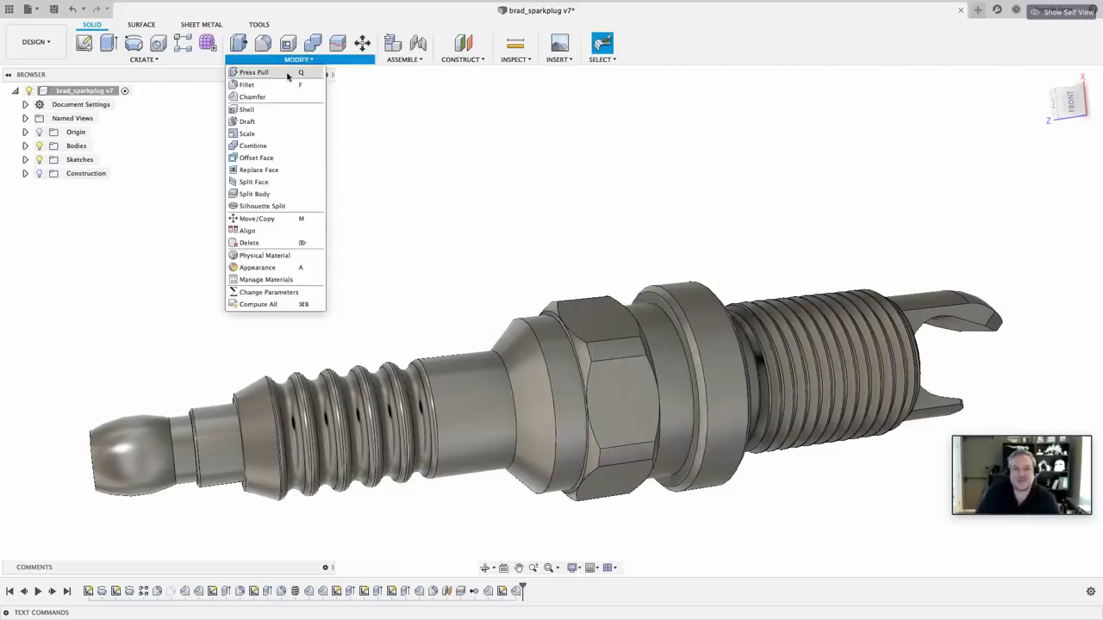
pyautogui.click(259, 94)
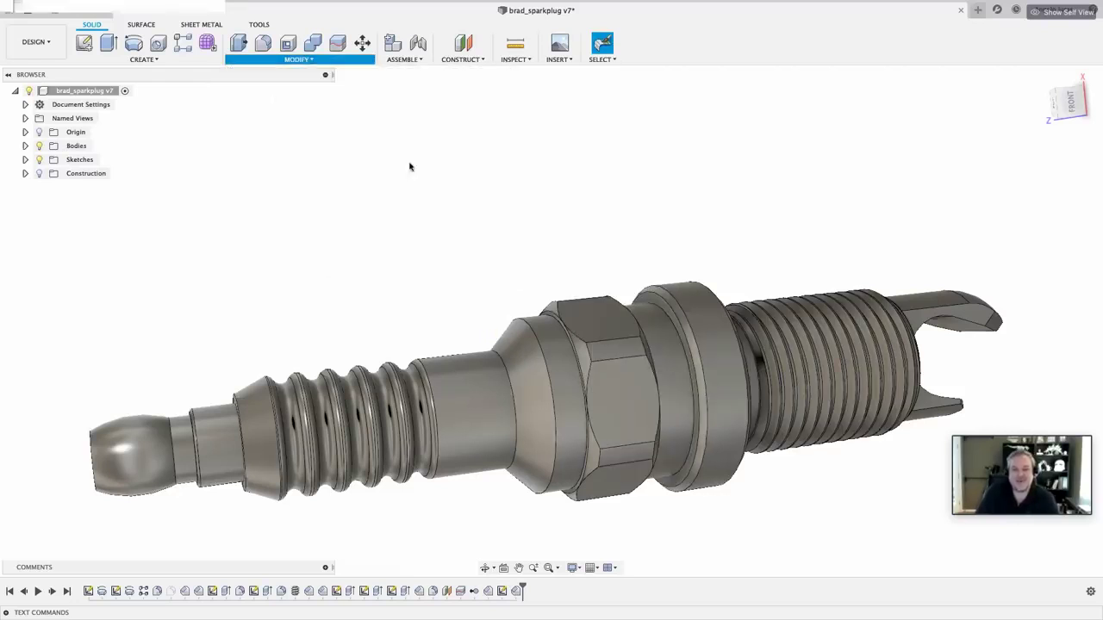
pyautogui.click(657, 305)
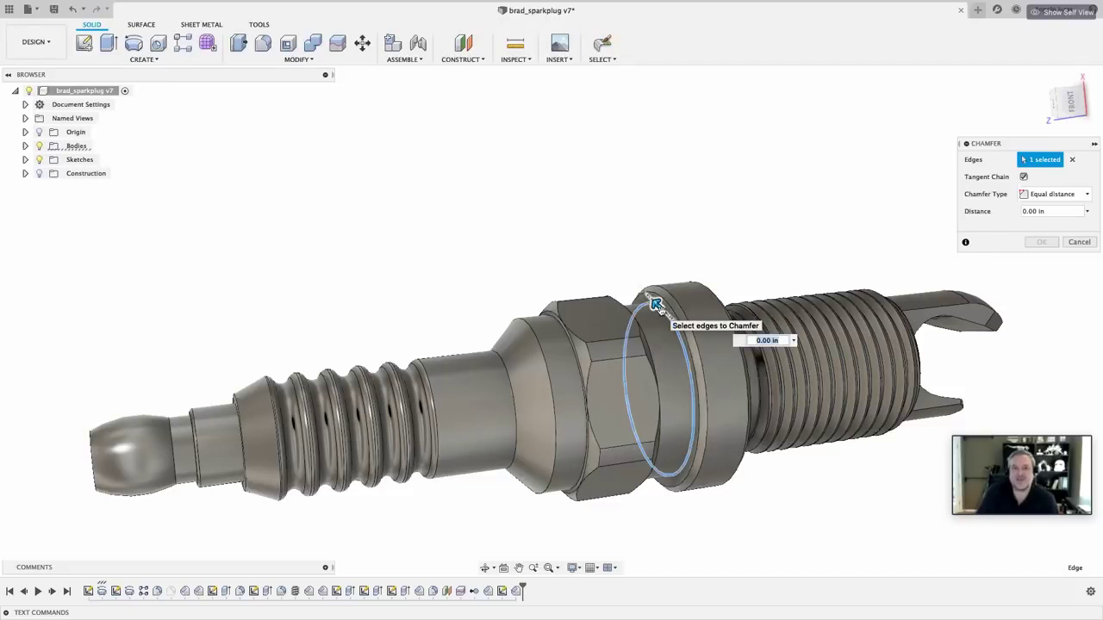
pyautogui.write('.04')
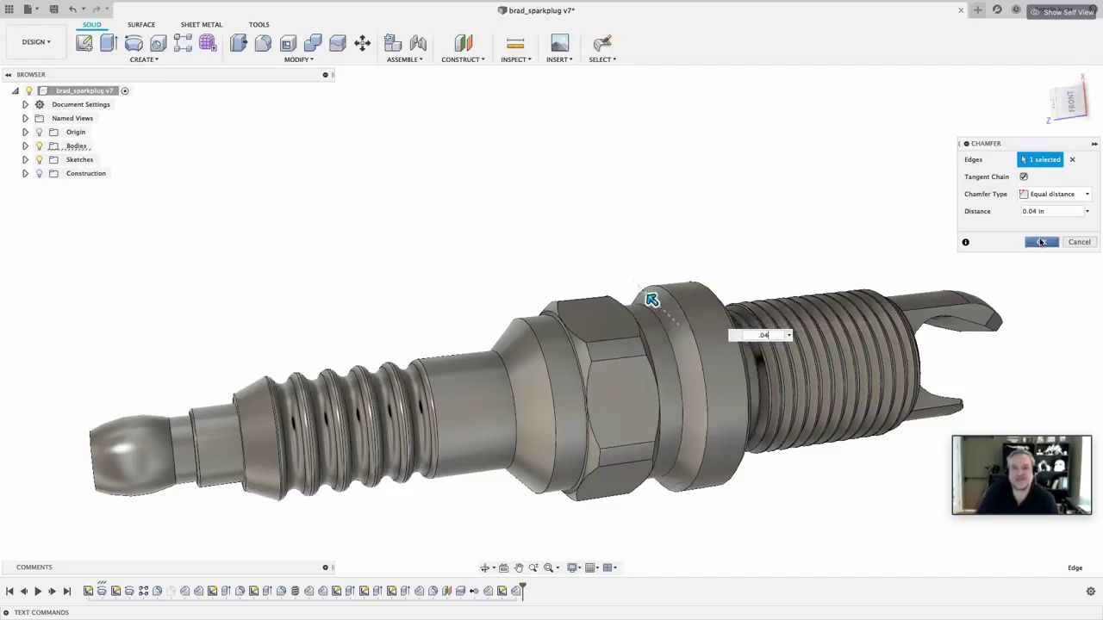
pyautogui.click(1041, 242)
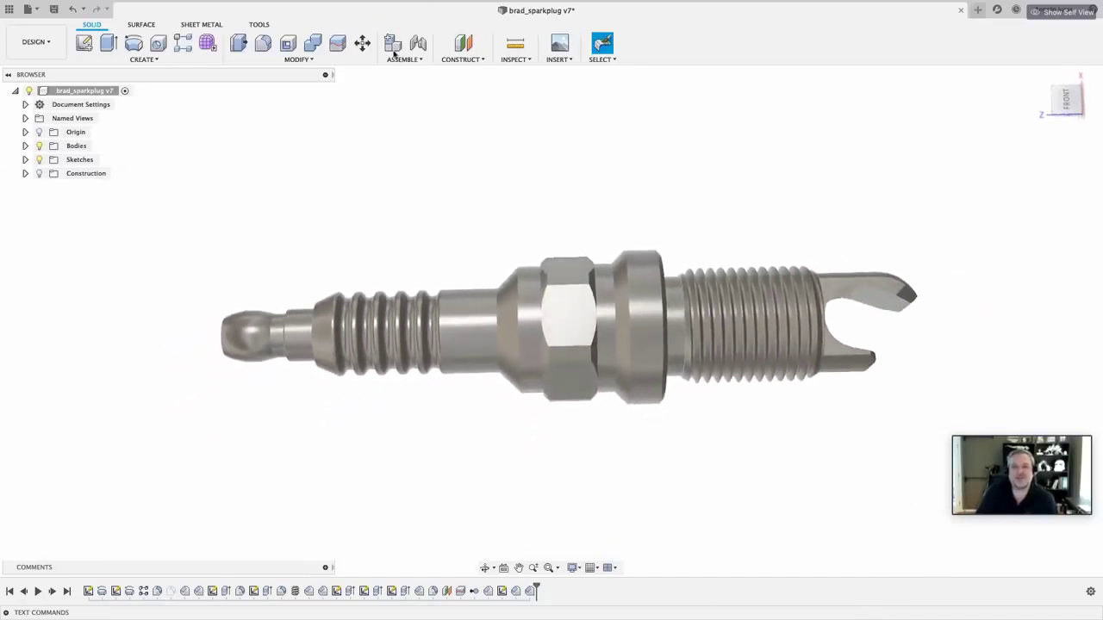
# Step: Save a new version with the description 'Added Chamfer', then show the Data Panel files
pyautogui.click(54, 10)
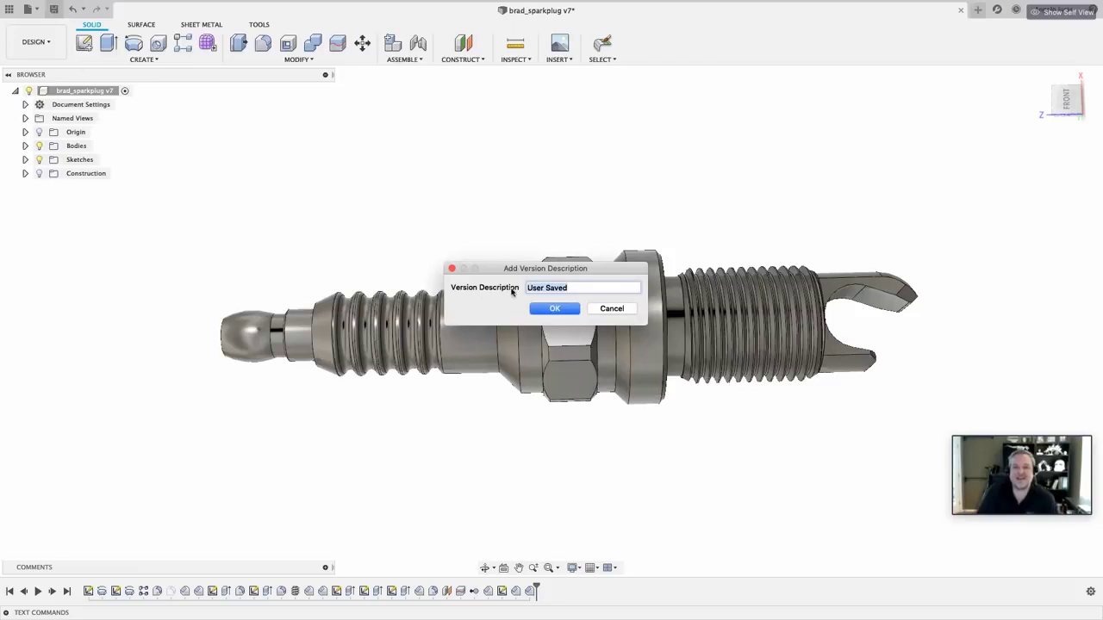
pyautogui.write('Added ')
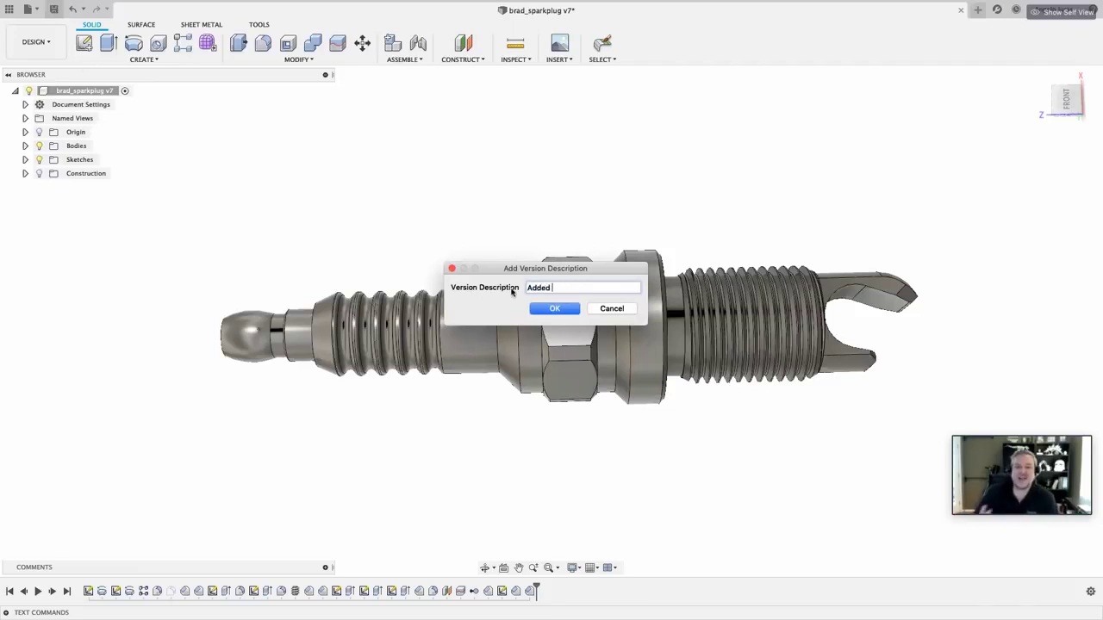
pyautogui.write('Chamfer')
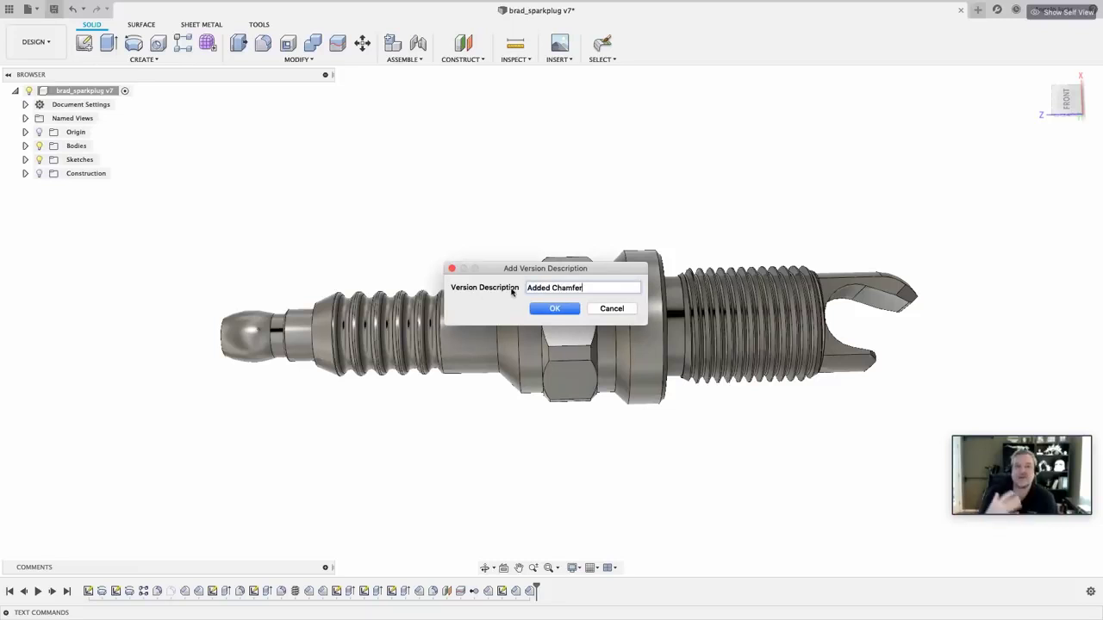
pyautogui.click(559, 307)
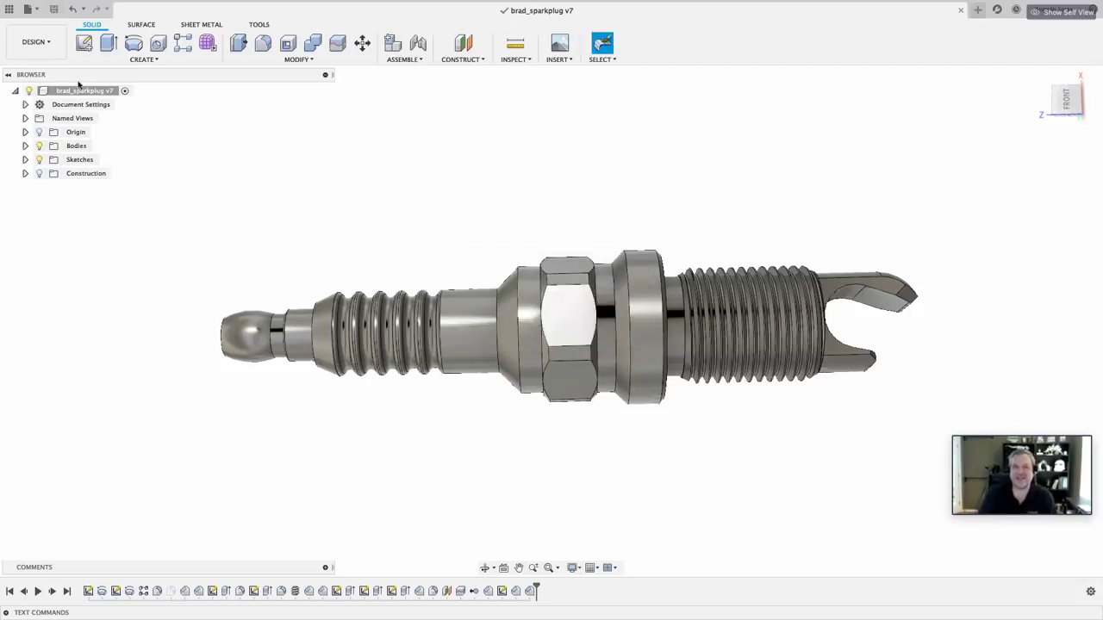
pyautogui.click(8, 9)
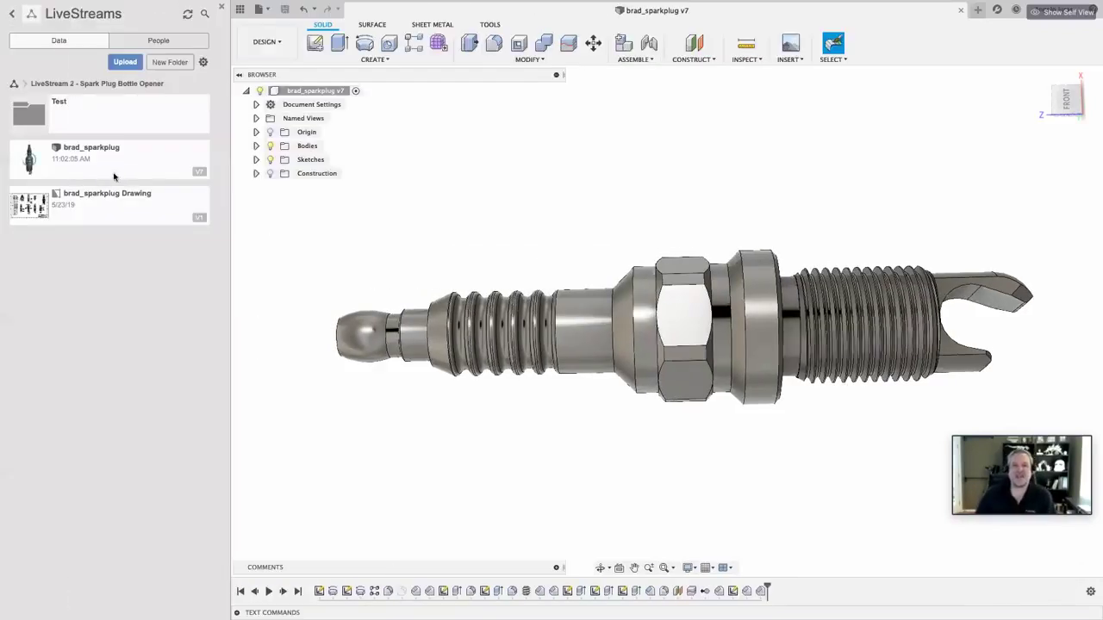
# Step: Show brad_sparkplug's details and its full 8-version history, topped by 'Added Chamfer'
pyautogui.click(200, 174)
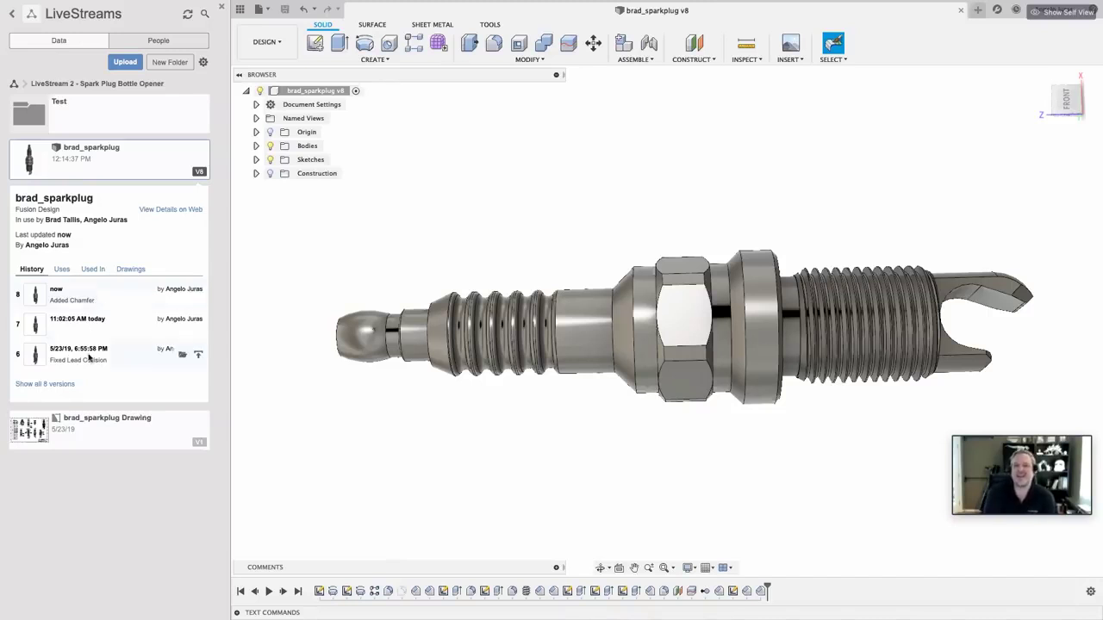
pyautogui.click(45, 385)
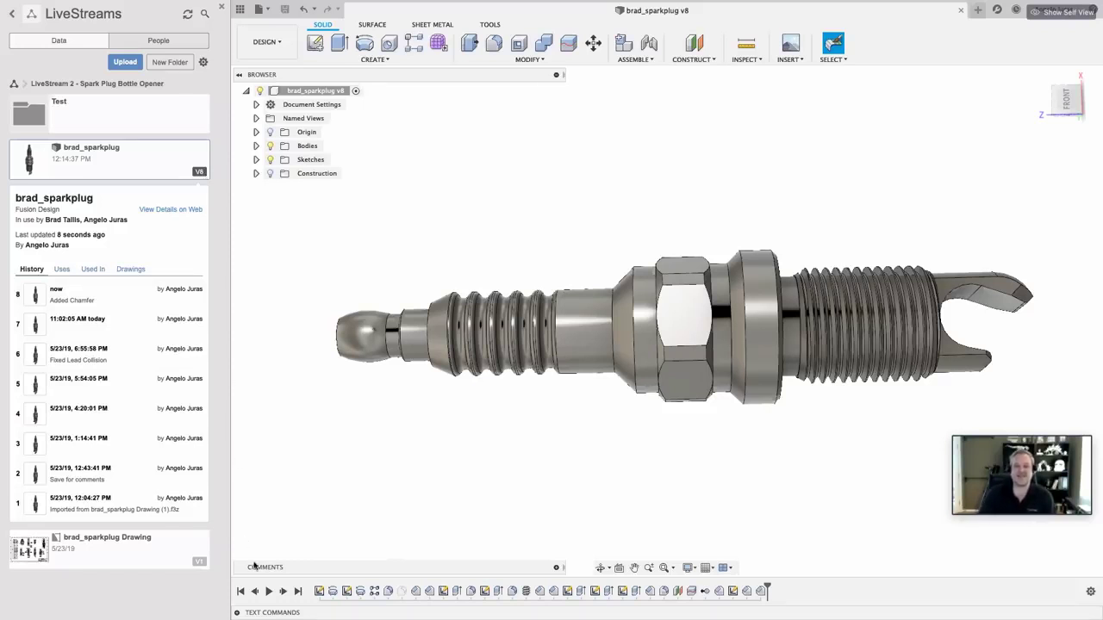
# Step: Expand the Comments panel to see the V2 note giving major dia 0.546 and minor dia 0.4858
pyautogui.click(557, 568)
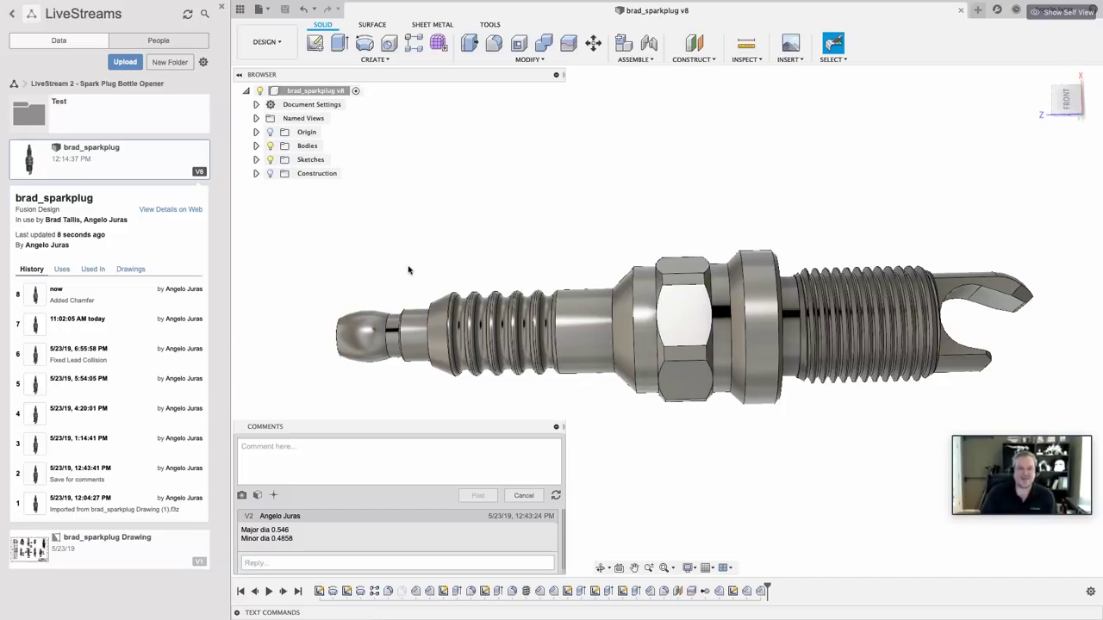
# Step: Post the comment 'How is this after the chamfer mod?' with a captured snapshot of the model
pyautogui.click(241, 496)
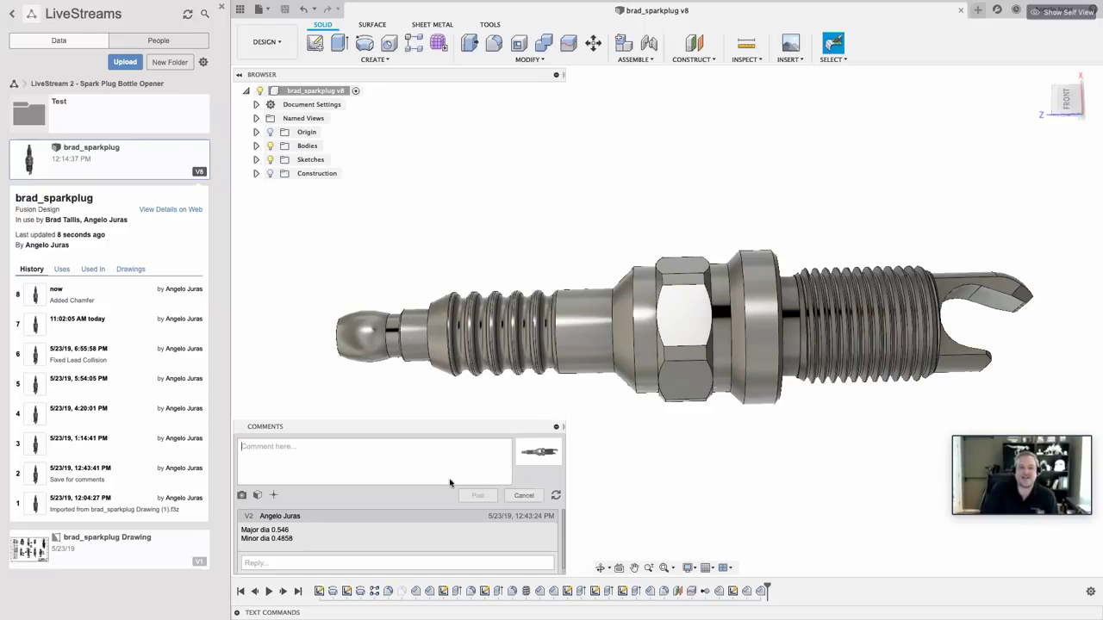
pyautogui.click(268, 447)
pyautogui.write('H')
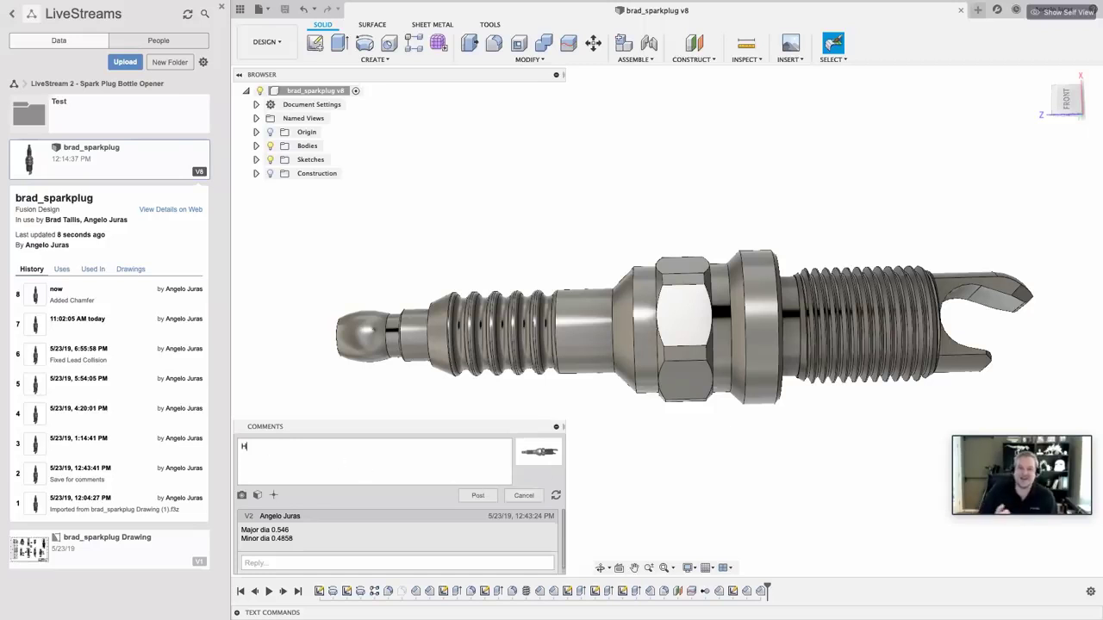
pyautogui.write('ow is this ')
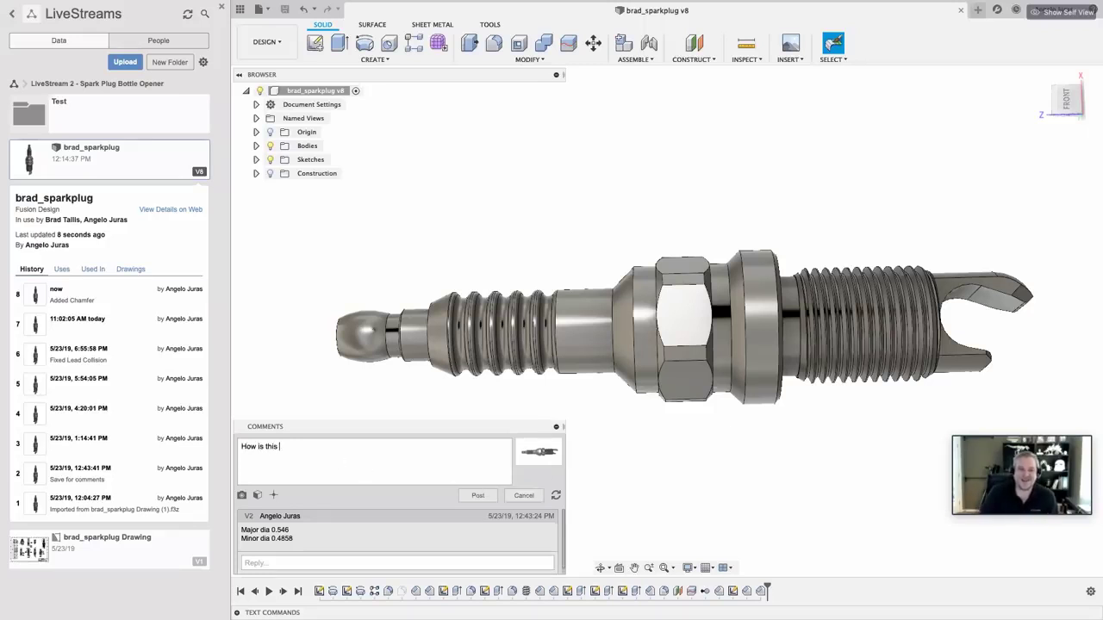
pyautogui.write('after')
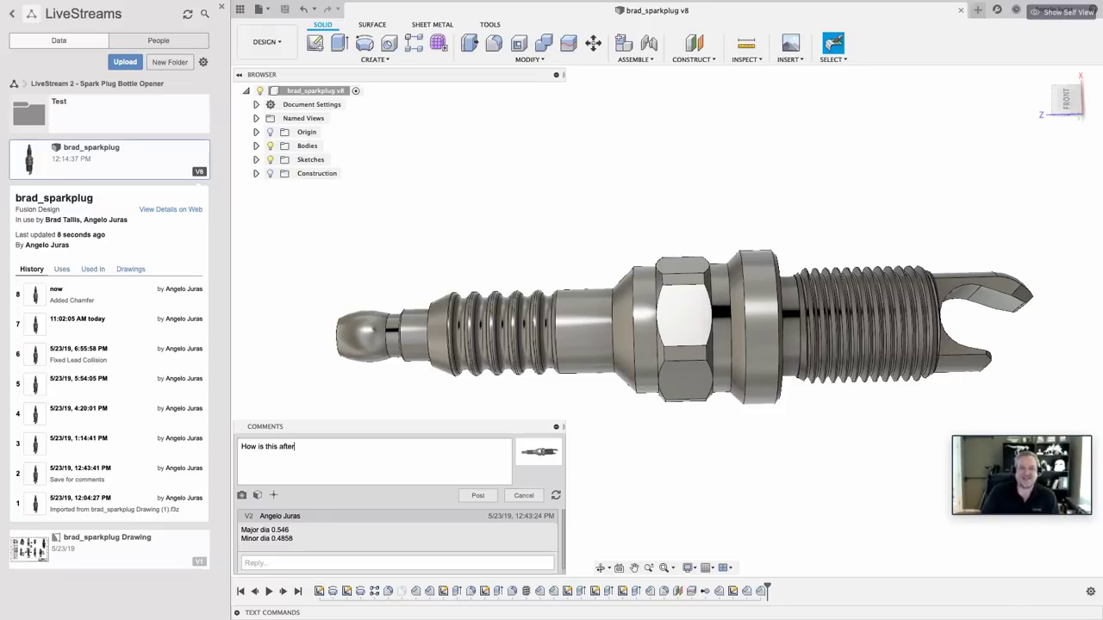
pyautogui.write(' the chamfer?')
pyautogui.click(337, 447)
pyautogui.write('mod?')
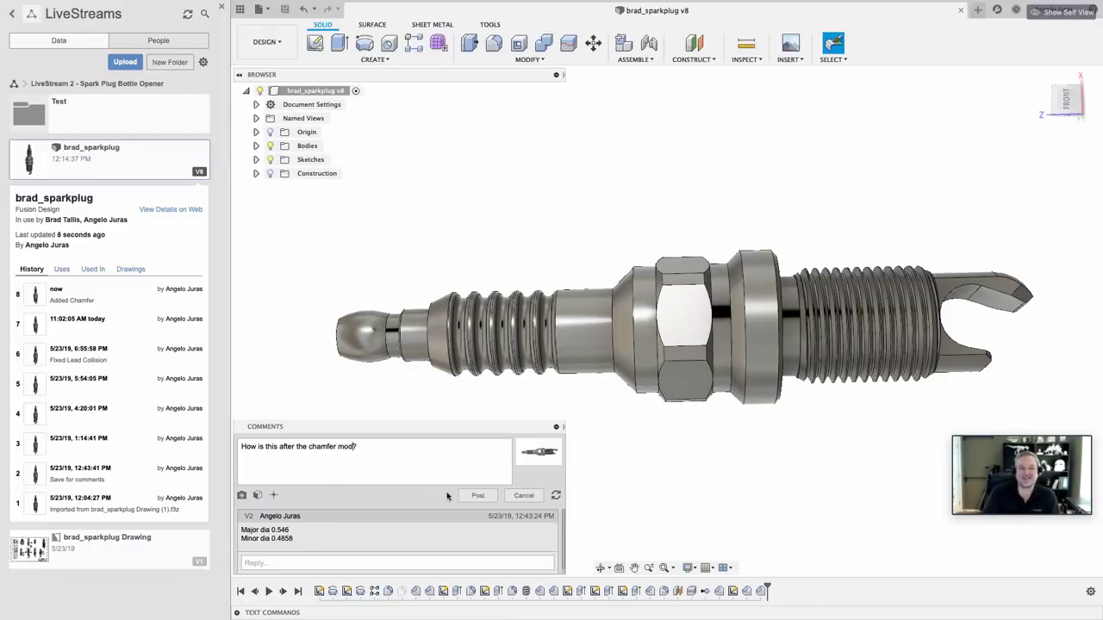
pyautogui.click(479, 496)
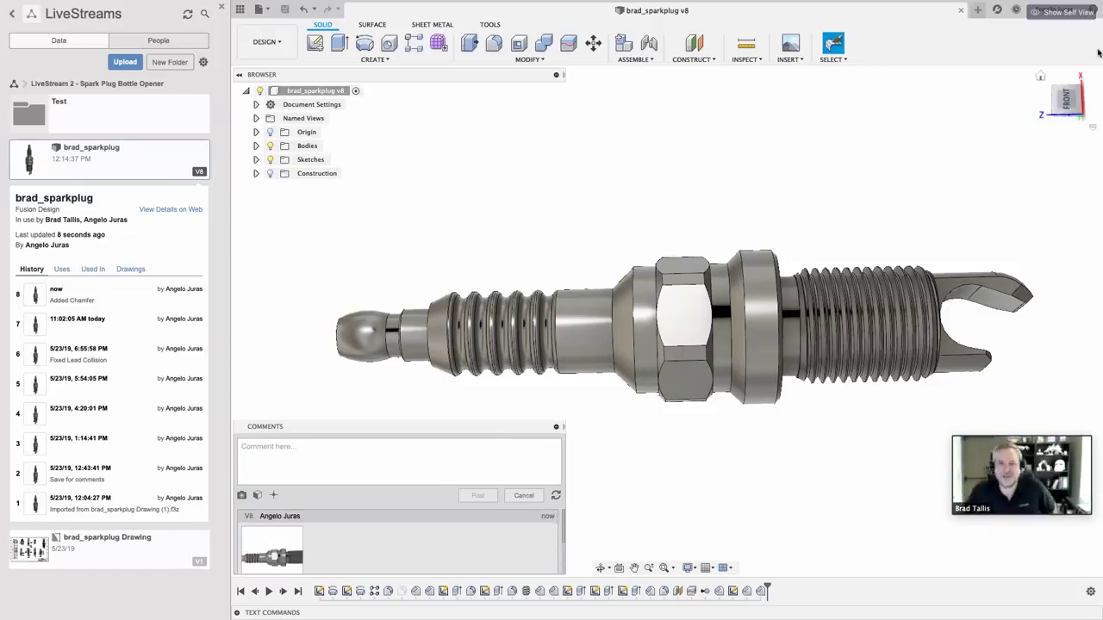
# Step: View the spark plug from the front and select the face at its tip
pyautogui.click(1067, 99)
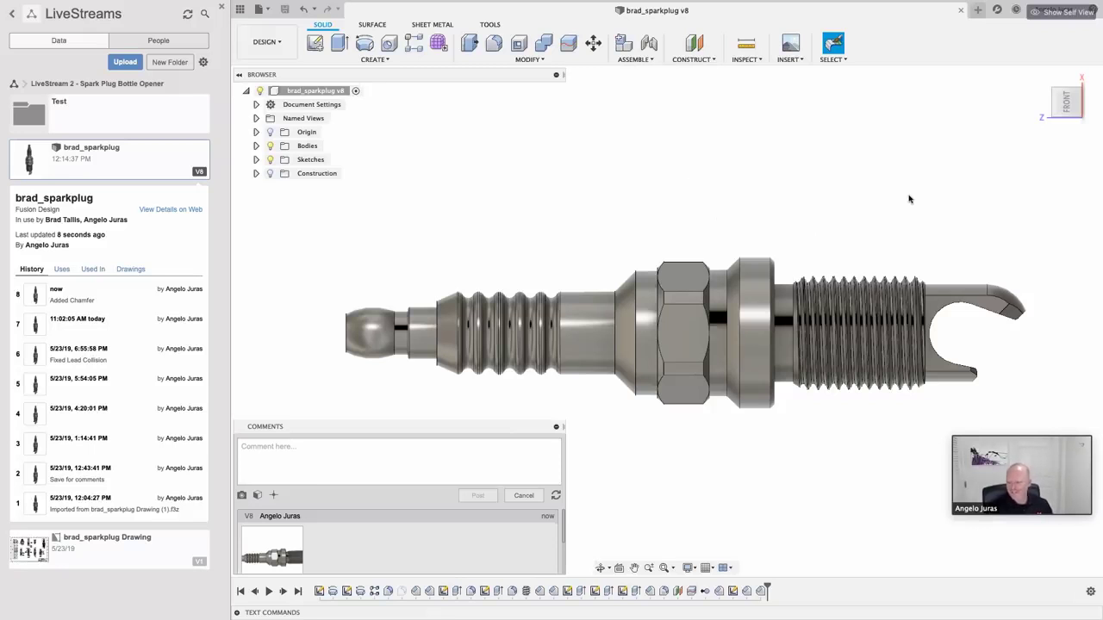
pyautogui.click(373, 335)
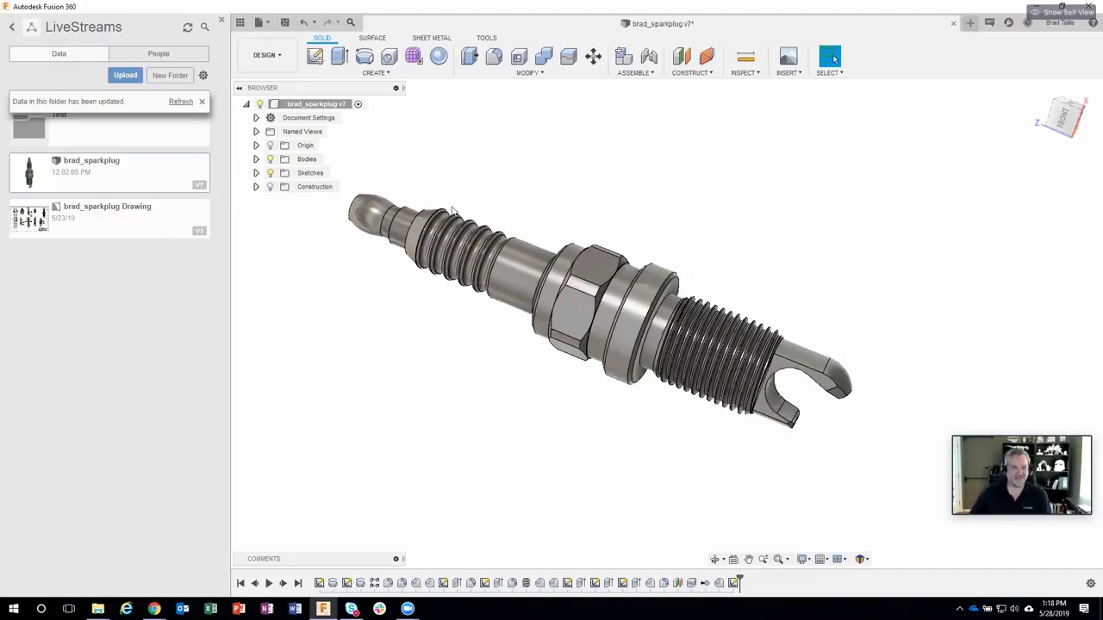
# Step: Refresh the project folder to pick up version 8 and look at Body1's context options
pyautogui.keyDown('shift'); pyautogui.moveTo(586, 216); pyautogui.dragTo(559, 267, button='middle'); pyautogui.keyUp('shift')
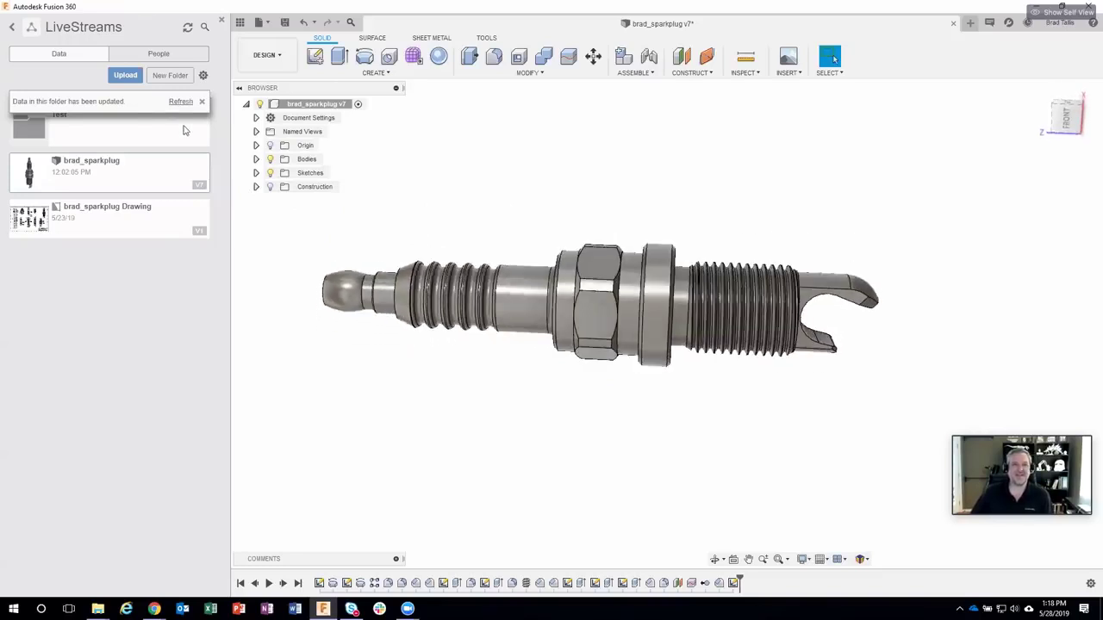
pyautogui.click(181, 102)
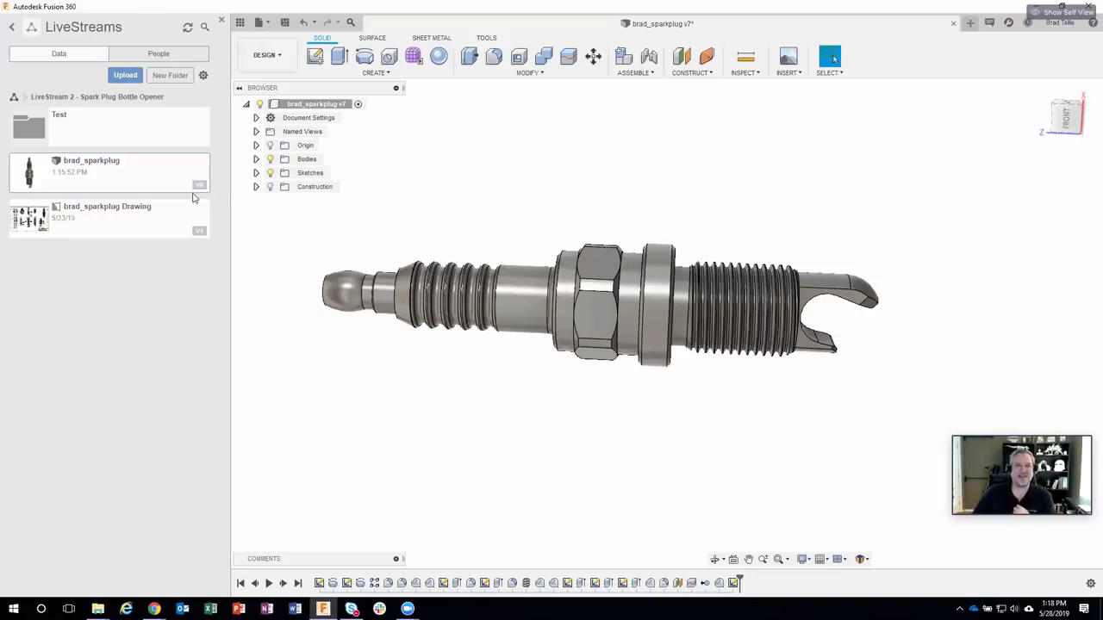
pyautogui.click(256, 160)
pyautogui.rightClick(315, 175)
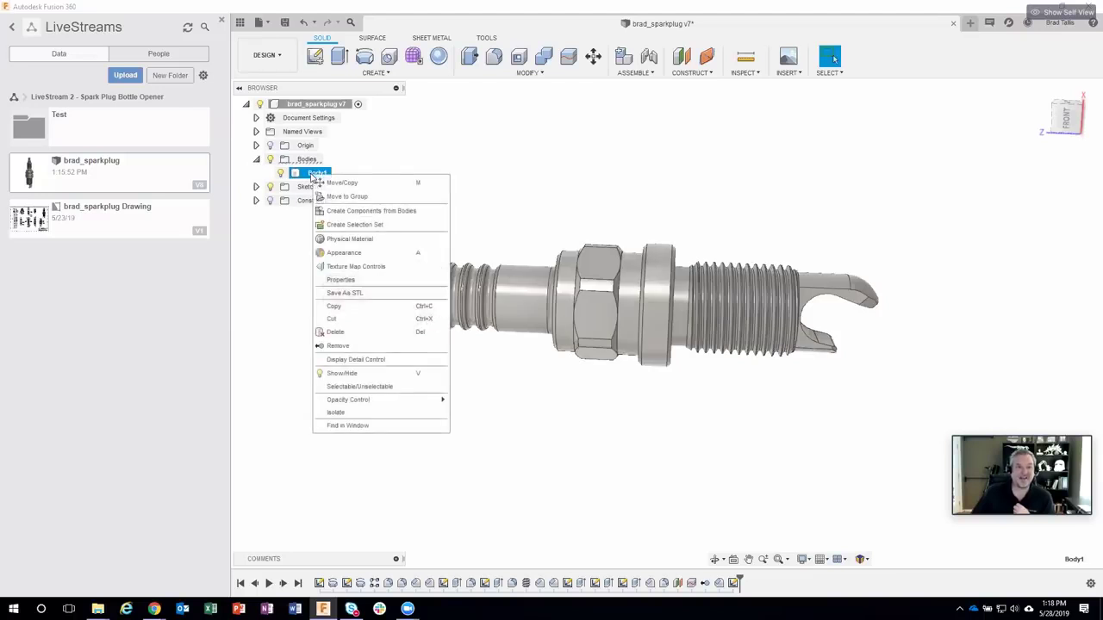
pyautogui.press('Escape')
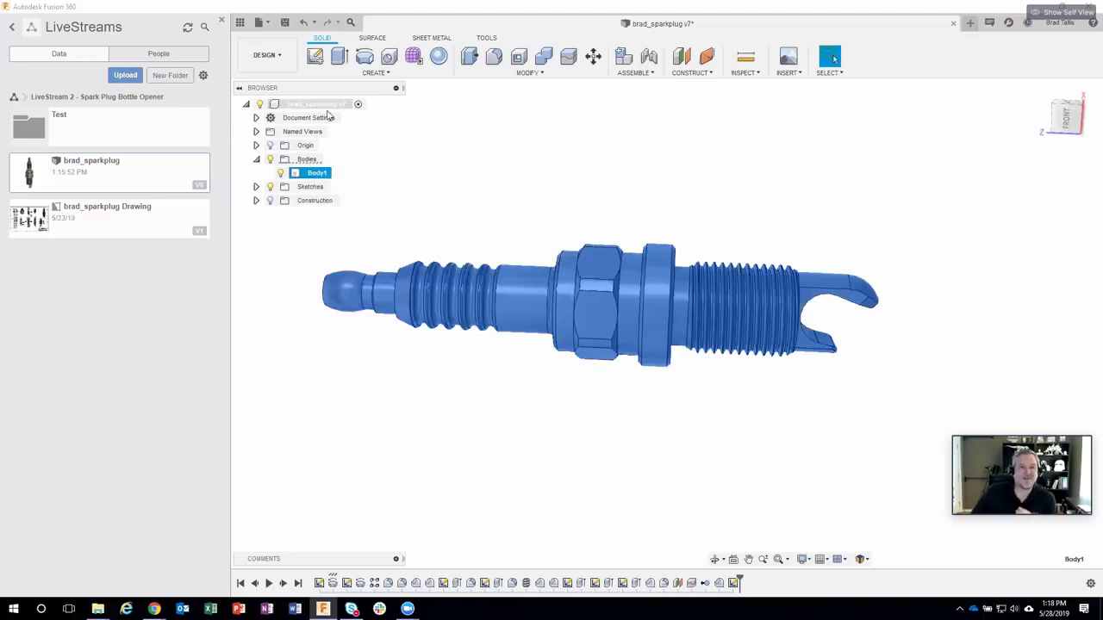
# Step: Check the root component's context menu, then close the v7 design without saving
pyautogui.rightClick(317, 104)
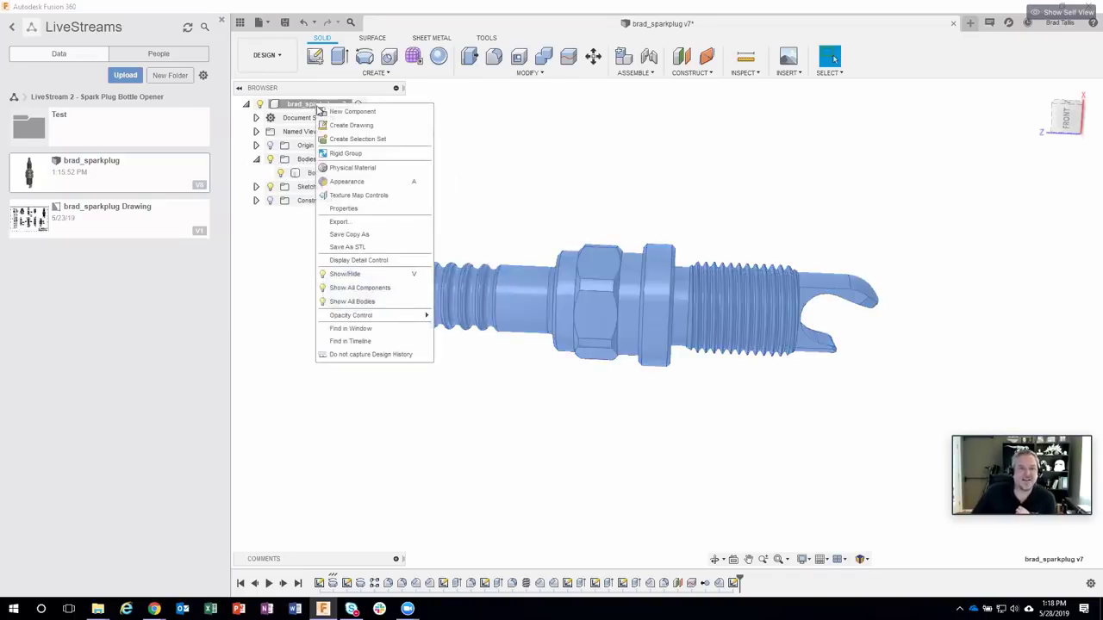
pyautogui.click(289, 268)
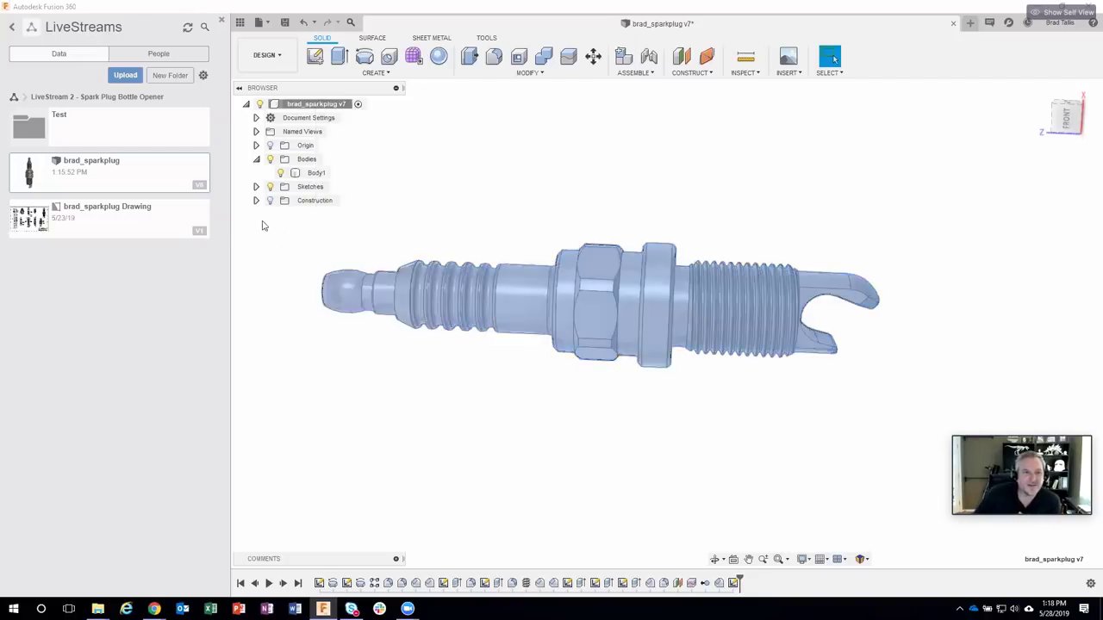
pyautogui.rightClick(293, 105)
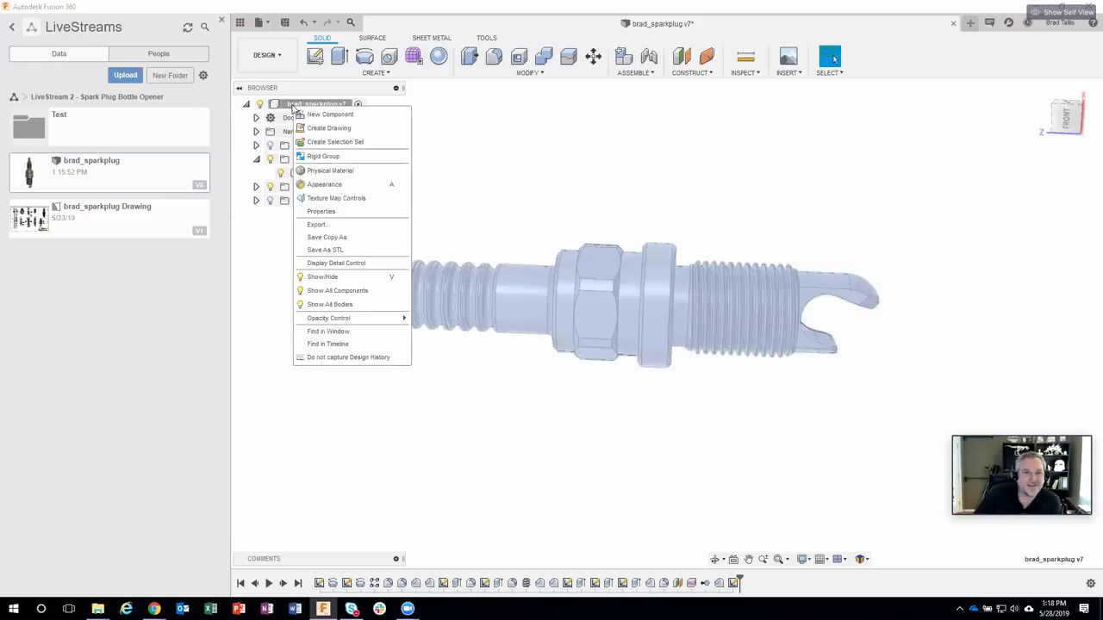
pyautogui.click(252, 244)
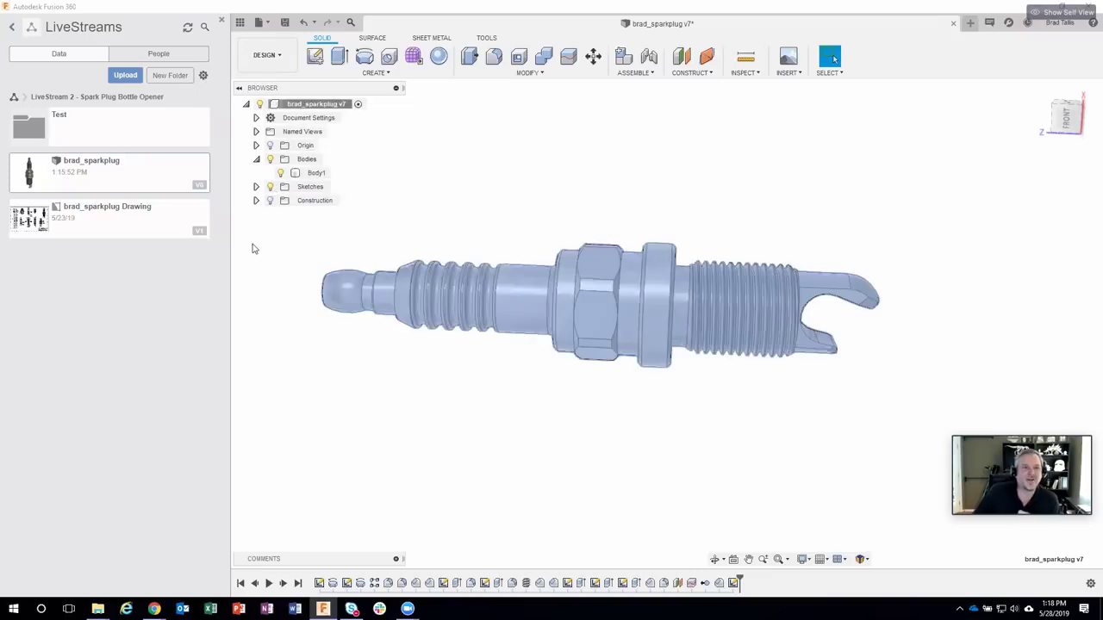
pyautogui.click(953, 23)
pyautogui.click(546, 302)
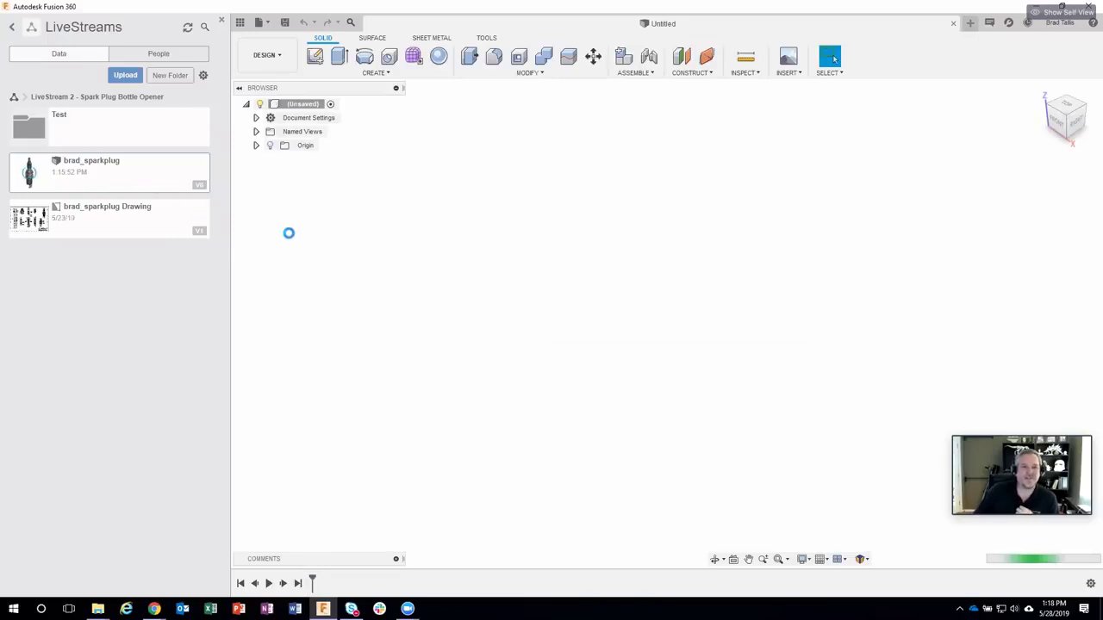
# Step: Orbit to a side view and check the conical face and the ring face beside the hex
pyautogui.keyDown('shift'); pyautogui.moveTo(290, 239); pyautogui.dragTo(605, 276, button='middle'); pyautogui.keyUp('shift')
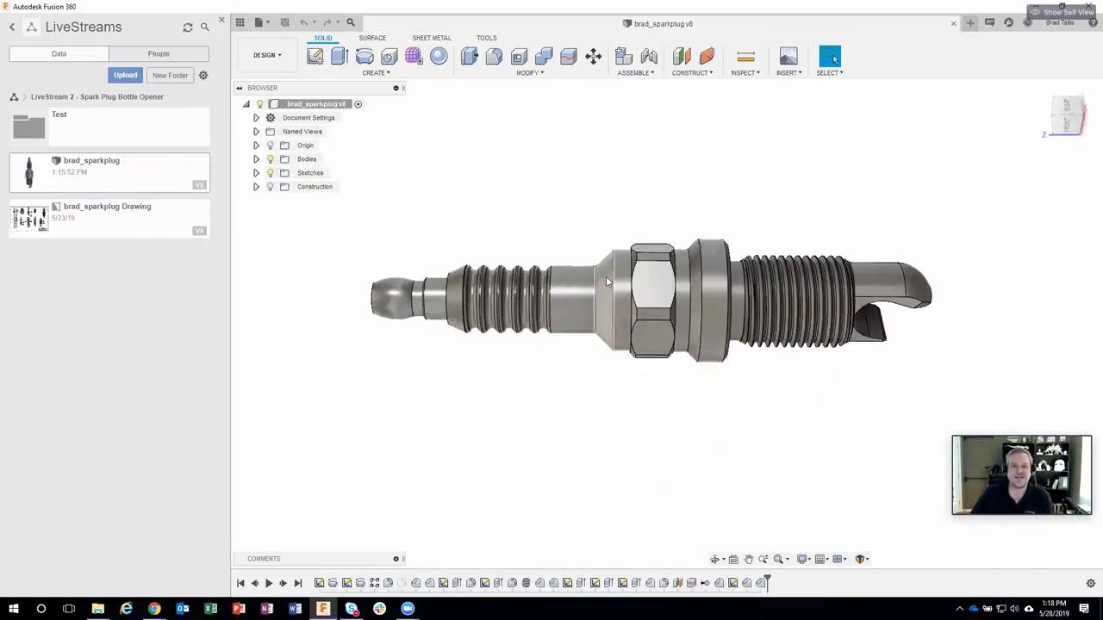
pyautogui.click(606, 275)
pyautogui.click(696, 261)
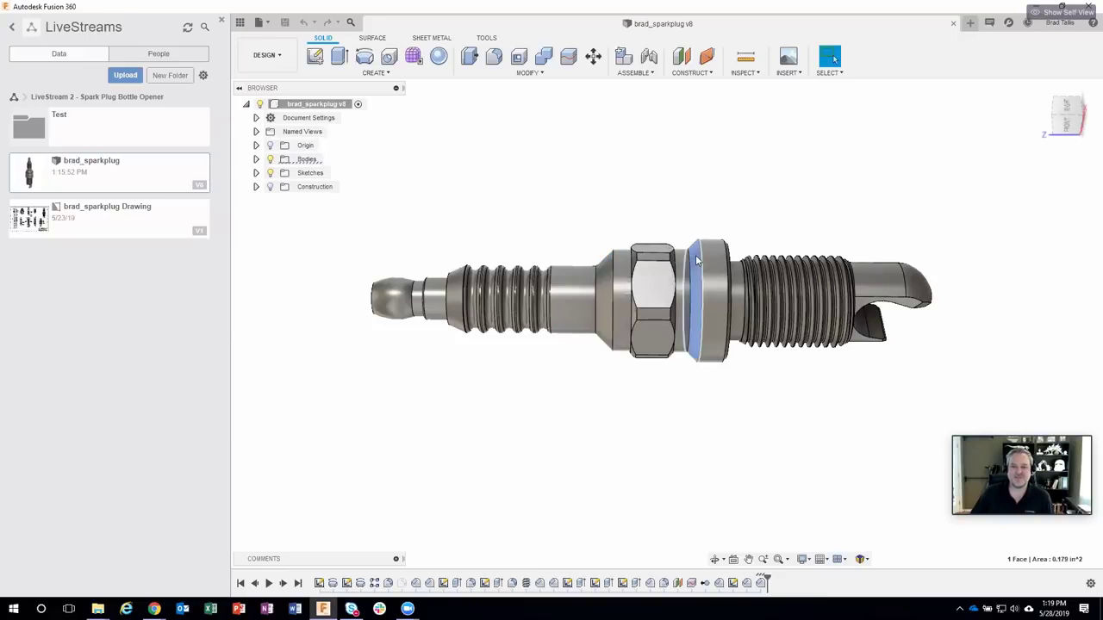
pyautogui.click(729, 176)
# Step: Orbit around the new chamfer, view the spark plug from the front, and start a new sketch
pyautogui.keyDown('shift'); pyautogui.moveTo(729, 177); pyautogui.dragTo(765, 552, button='middle'); pyautogui.keyUp('shift')
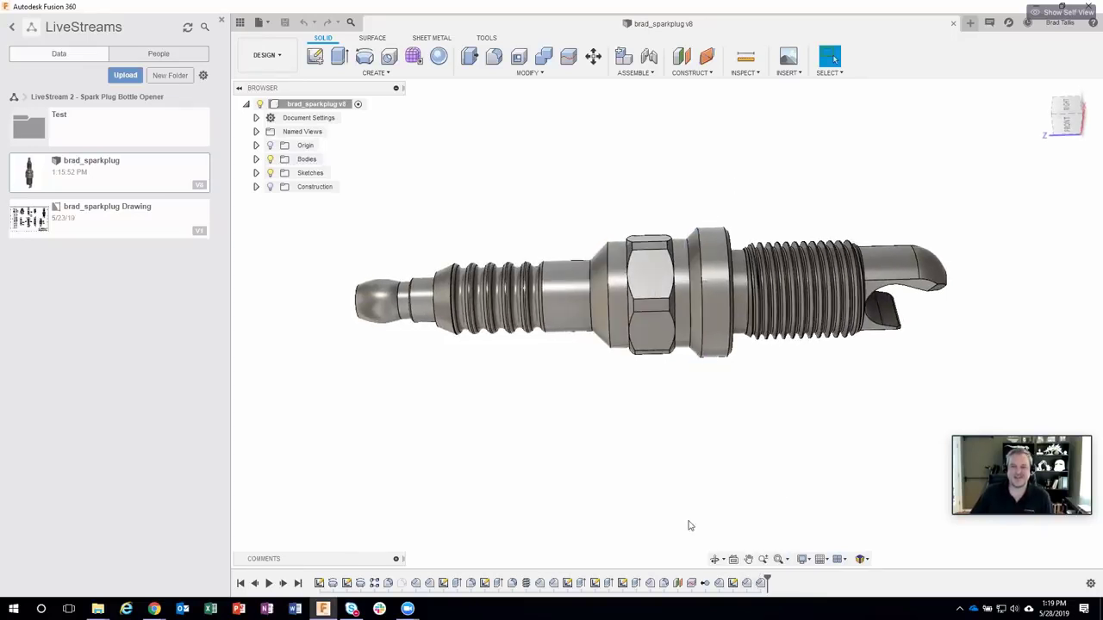
pyautogui.keyDown('shift'); pyautogui.moveTo(611, 473); pyautogui.dragTo(534, 155, button='middle'); pyautogui.keyUp('shift')
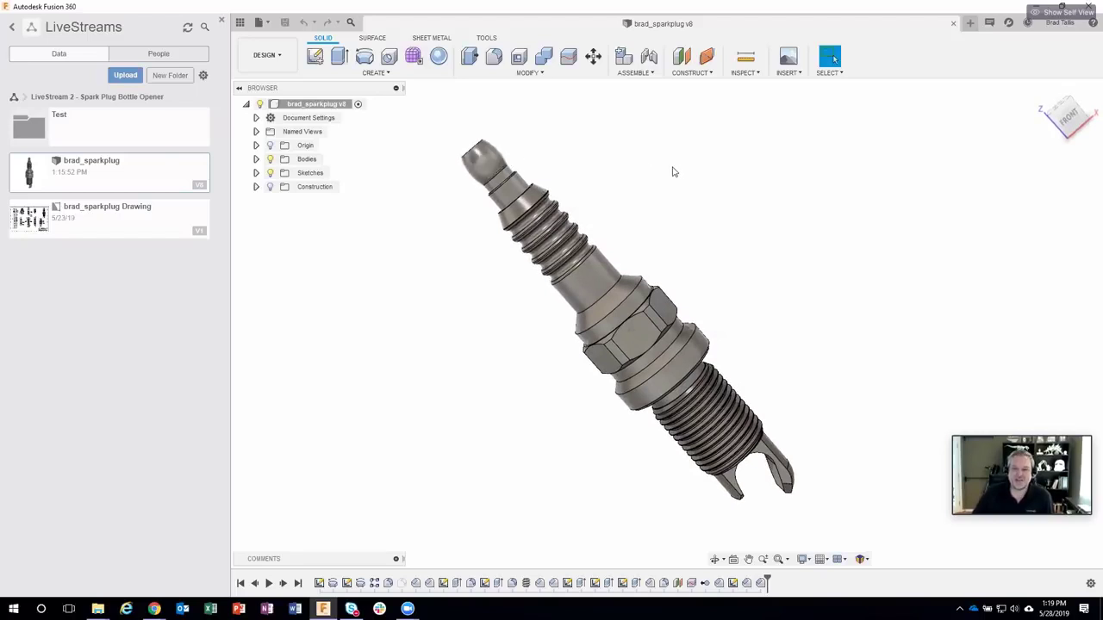
pyautogui.keyDown('shift'); pyautogui.moveTo(672, 170); pyautogui.dragTo(670, 171, button='middle'); pyautogui.keyUp('shift')
pyautogui.click(1068, 119)
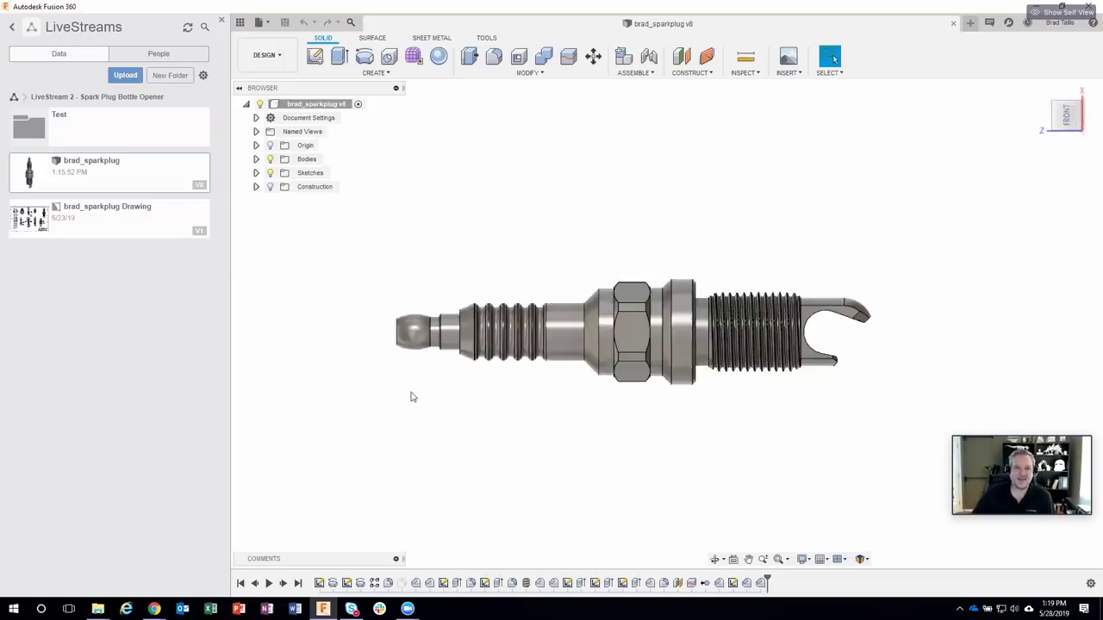
pyautogui.click(315, 56)
# Step: Sketch on the plane through the spark plug a 0.125 diameter circle centred on the terminal tip
pyautogui.click(767, 293)
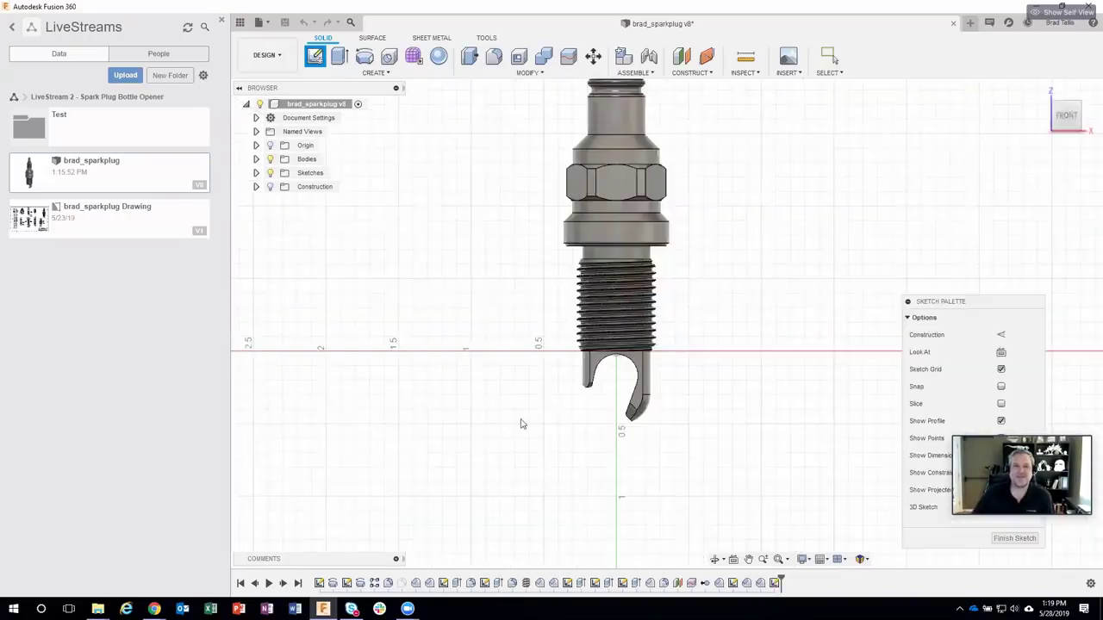
pyautogui.scroll(10, 559, 181)
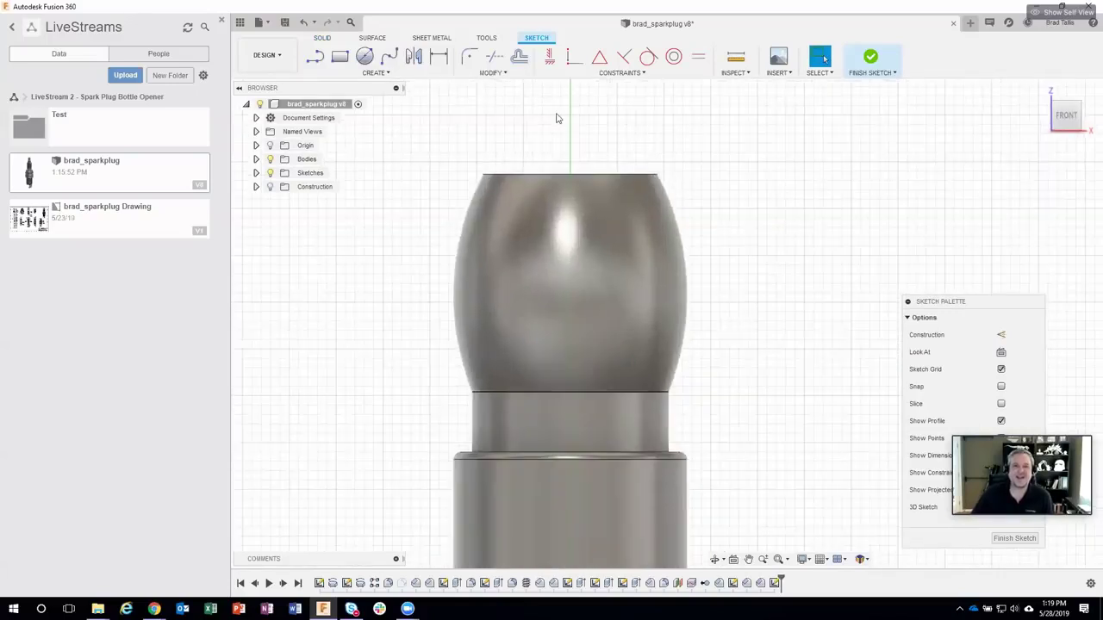
pyautogui.click(365, 57)
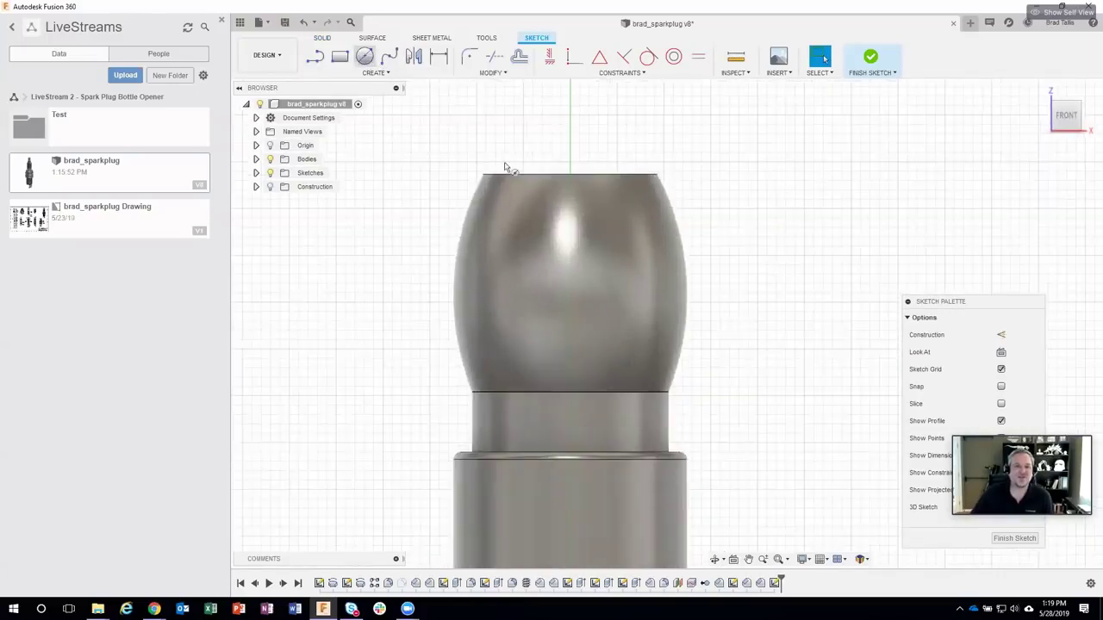
pyautogui.click(607, 250)
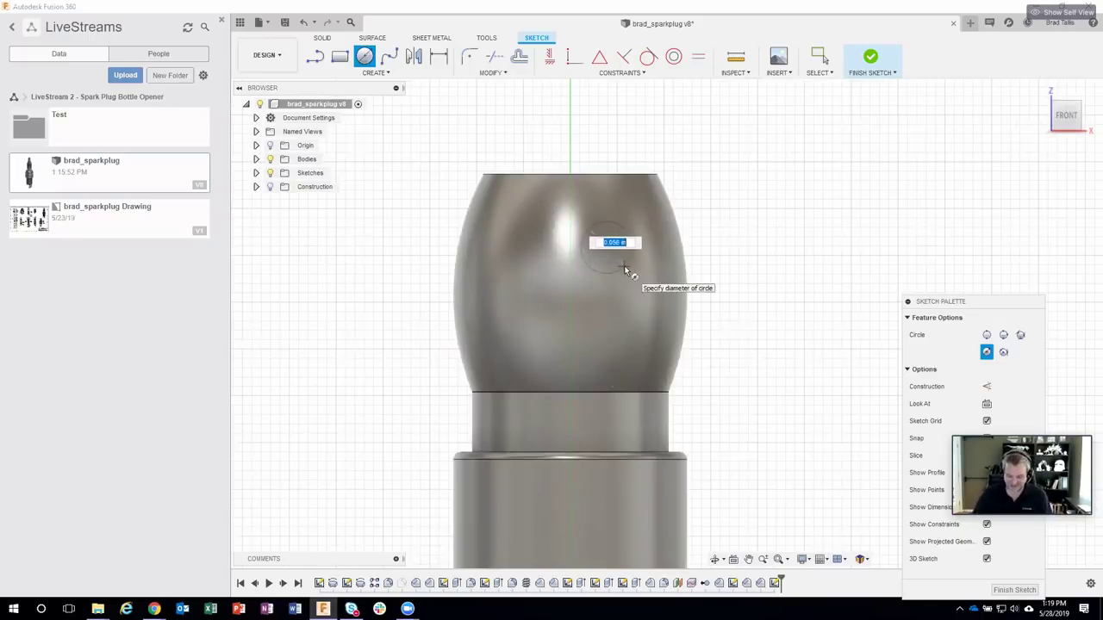
pyautogui.write('.125')
pyautogui.press('Return')
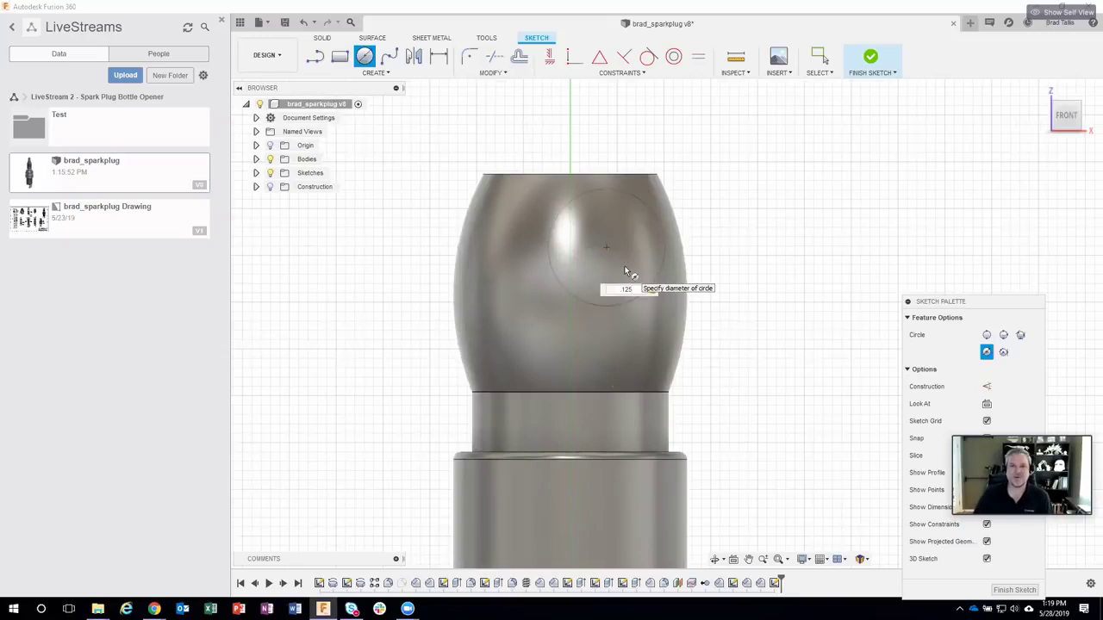
pyautogui.press('Escape')
# Step: Start a horizontal/vertical constraint and reframe the view back onto the terminal tip
pyautogui.scroll(-3, 625, 266)
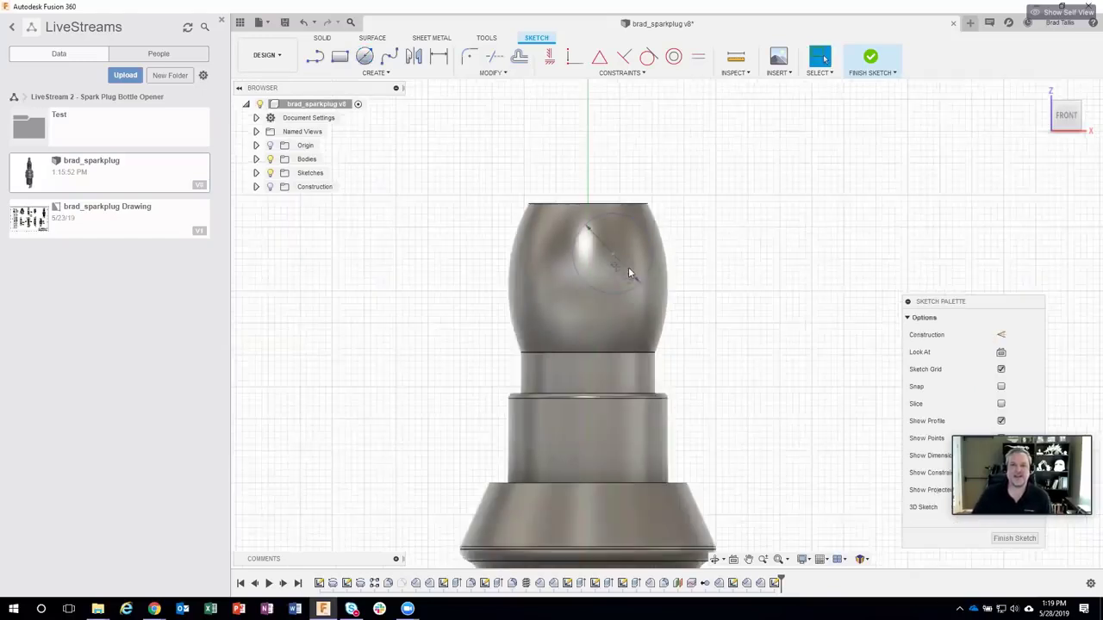
pyautogui.scroll(-2, 705, 226)
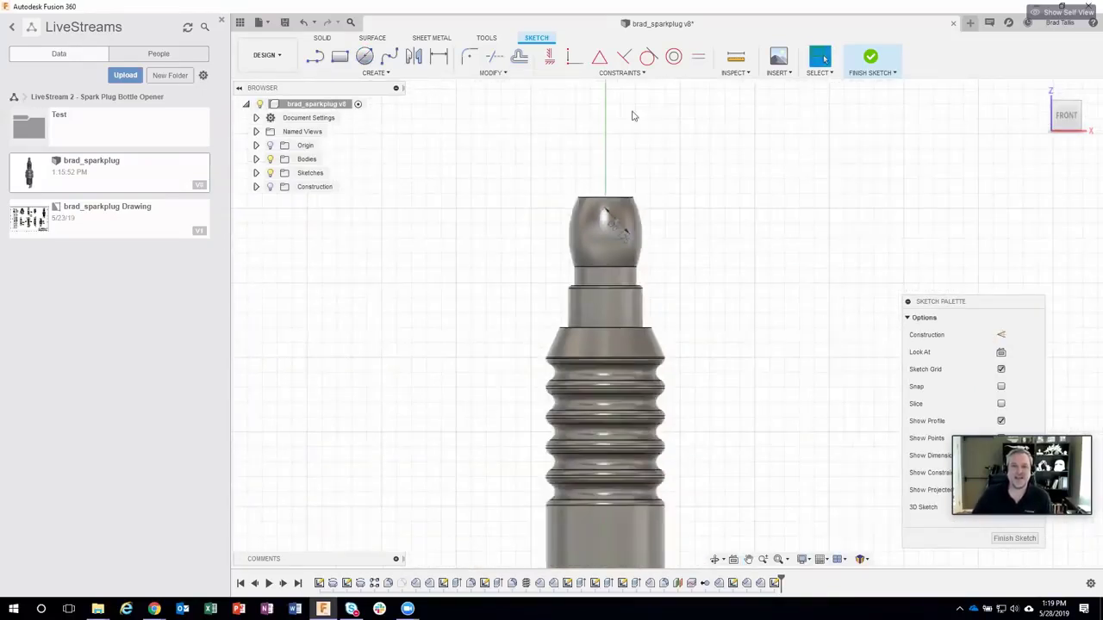
pyautogui.click(549, 62)
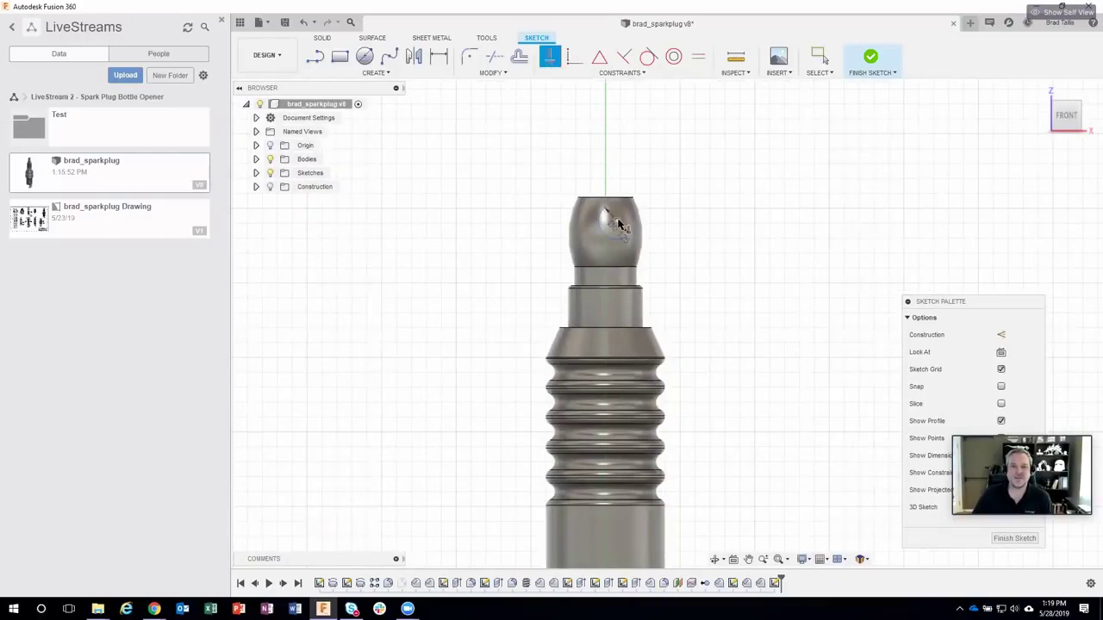
pyautogui.scroll(-2, 704, 353)
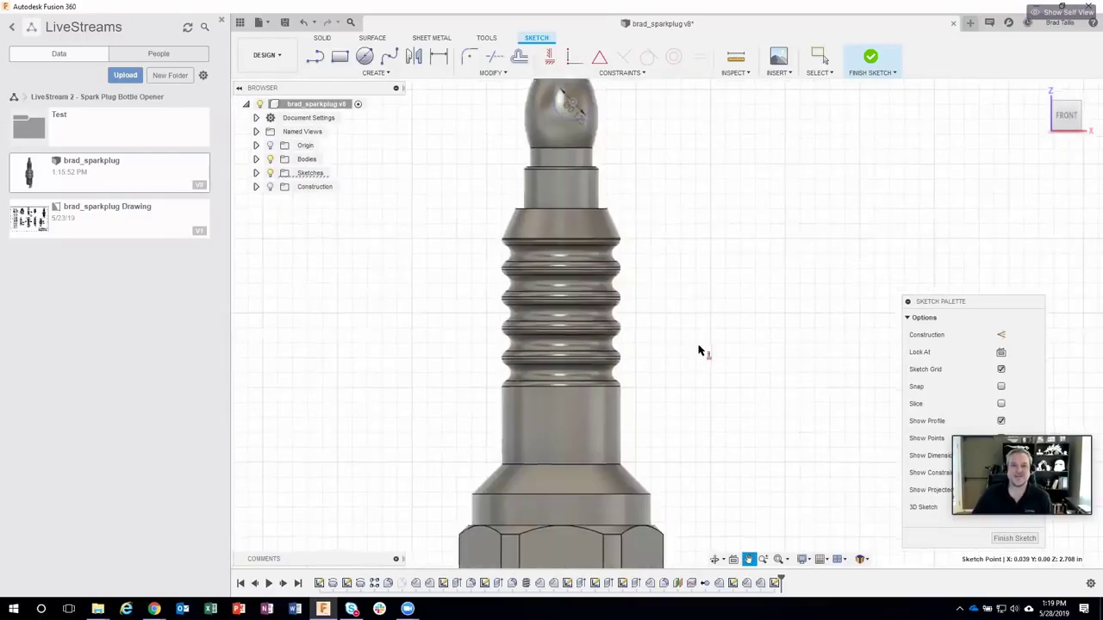
pyautogui.moveTo(753, 442); pyautogui.dragTo(678, 247, button='middle')
pyautogui.scroll(-2, 658, 379)
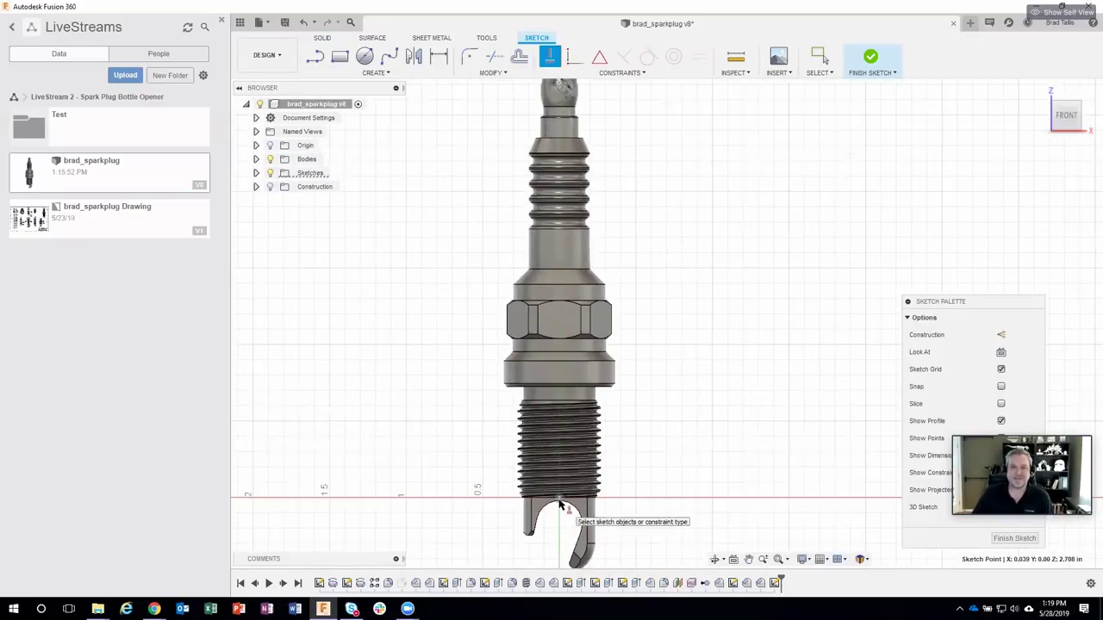
pyautogui.moveTo(620, 468); pyautogui.dragTo(616, 495, button='middle')
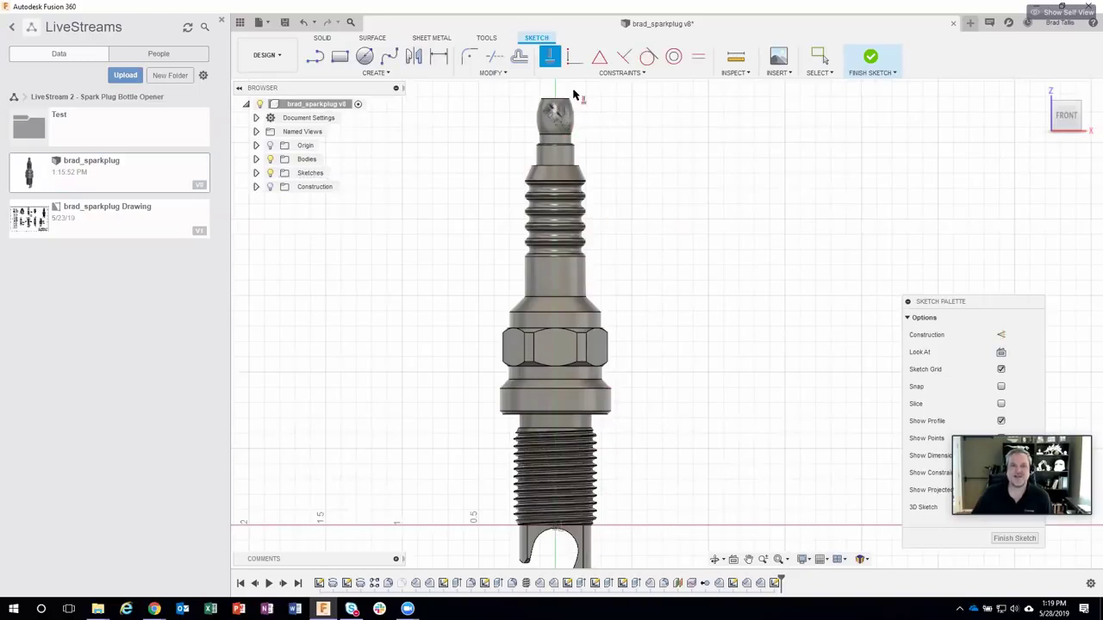
pyautogui.scroll(6, 574, 95)
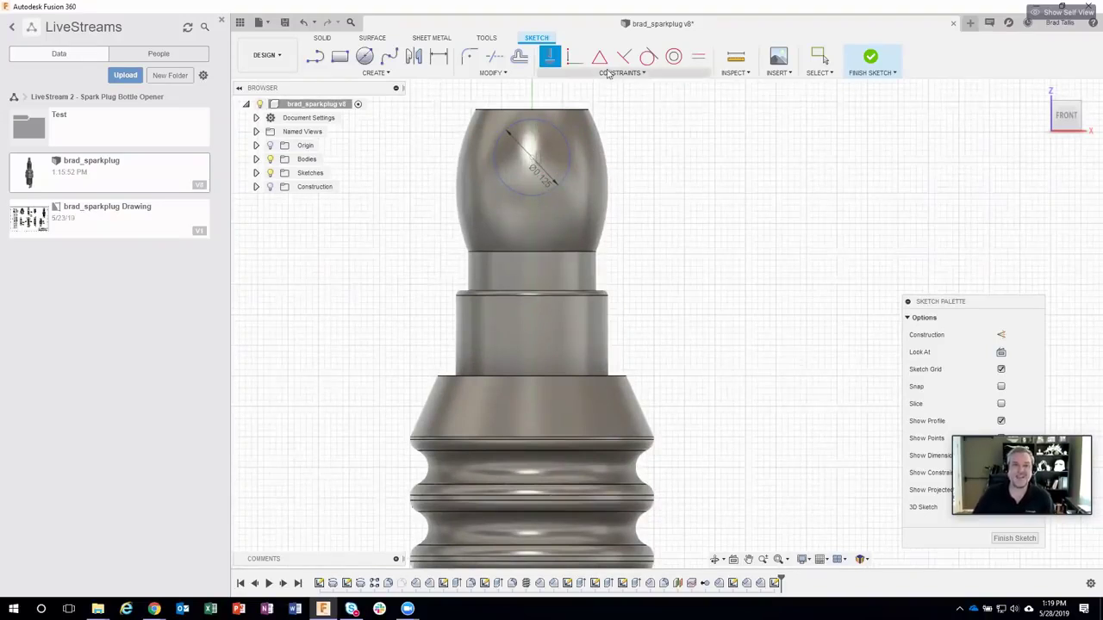
# Step: Discard the 0.233 height dimension and dimension the circle's diameter at 0.125
pyautogui.click(441, 59)
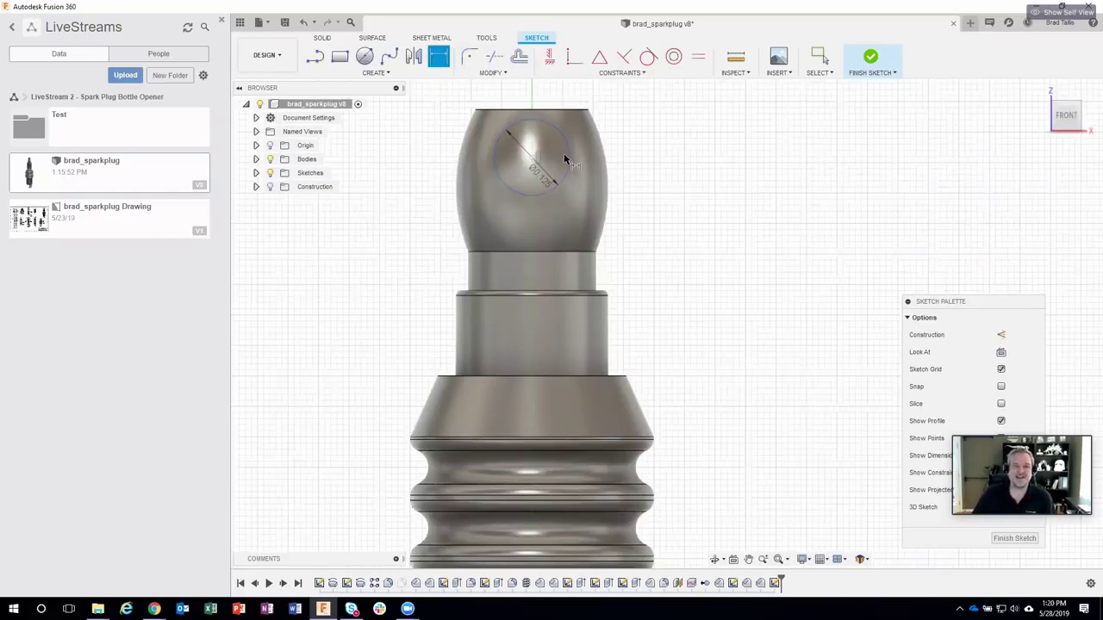
pyautogui.click(589, 110)
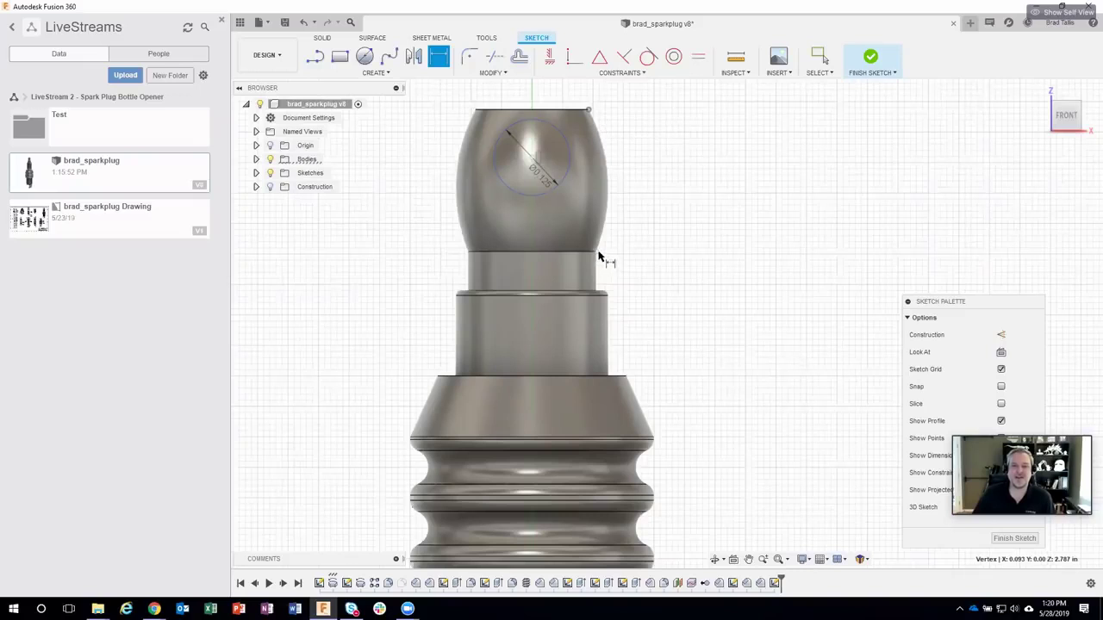
pyautogui.click(596, 252)
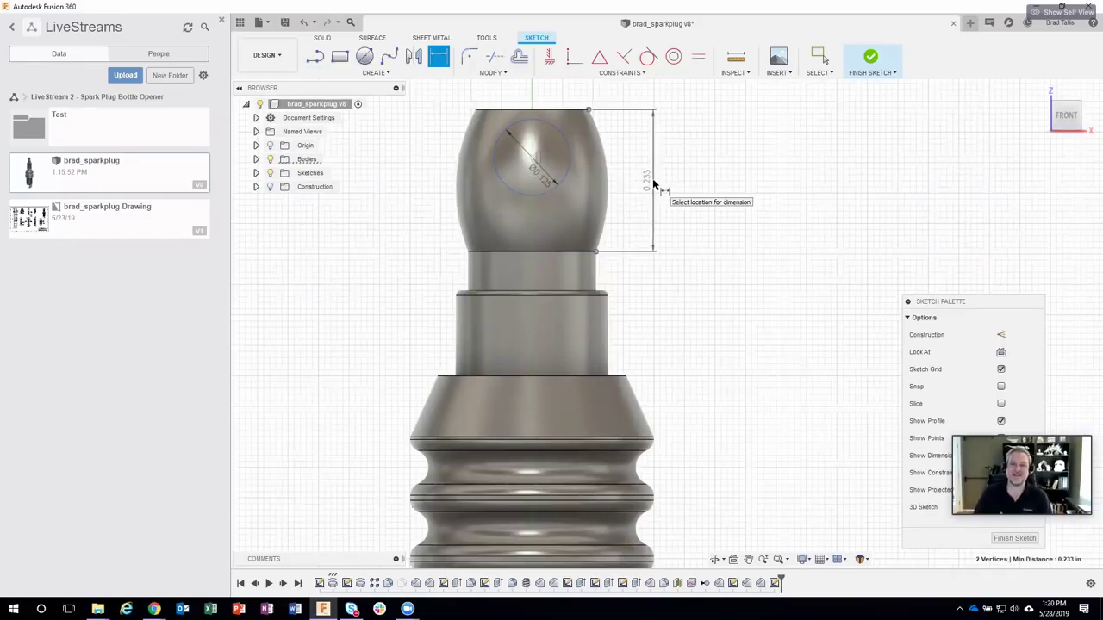
pyautogui.press('Escape')
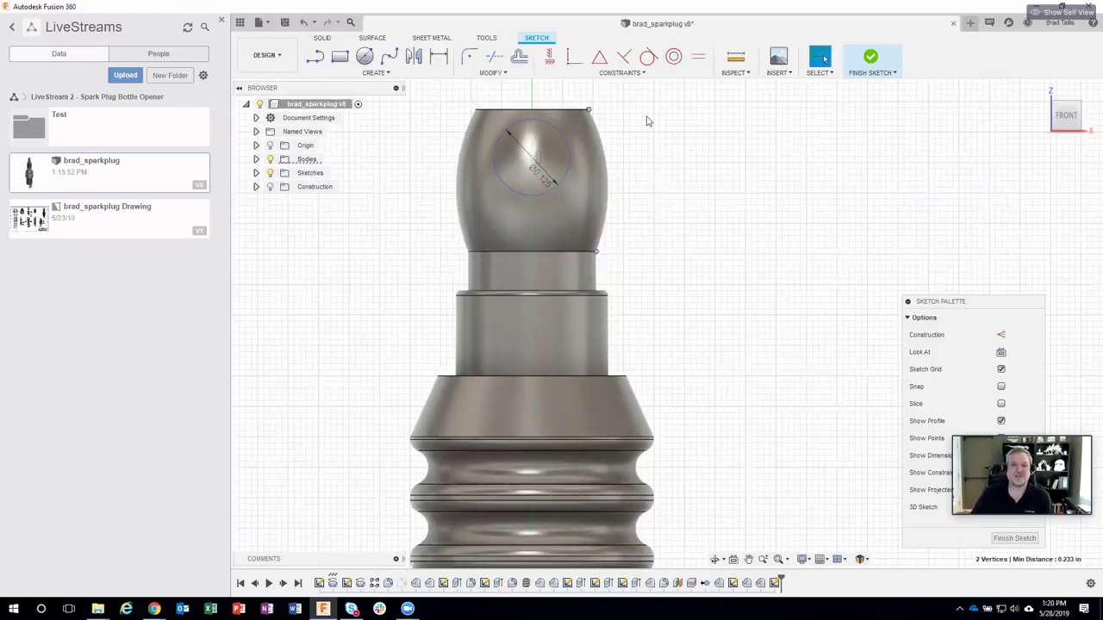
pyautogui.click(437, 58)
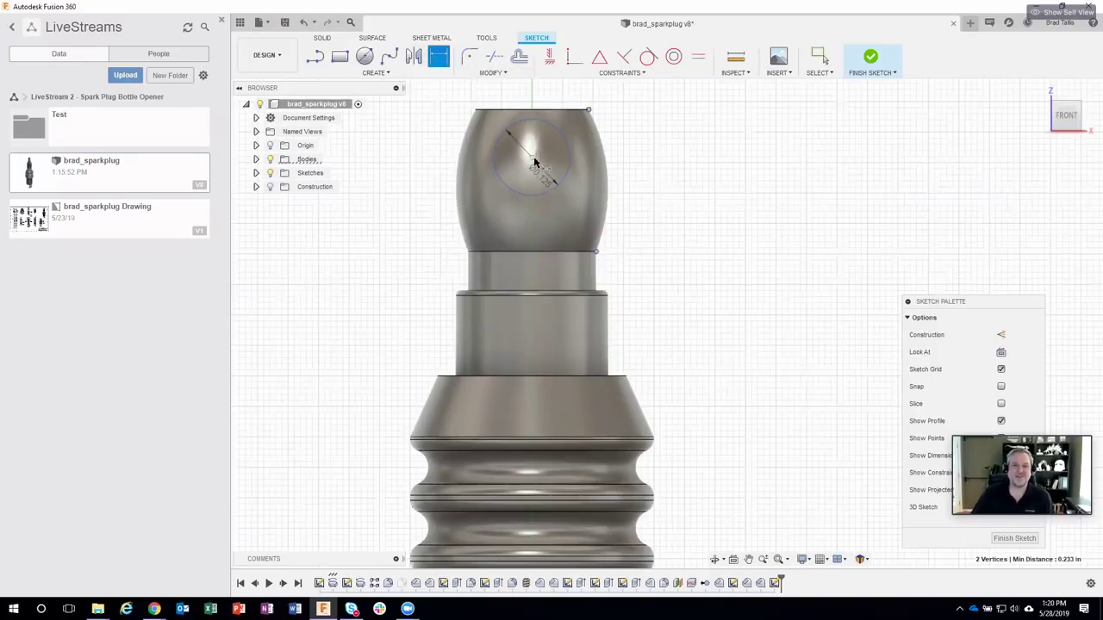
pyautogui.press('Escape')
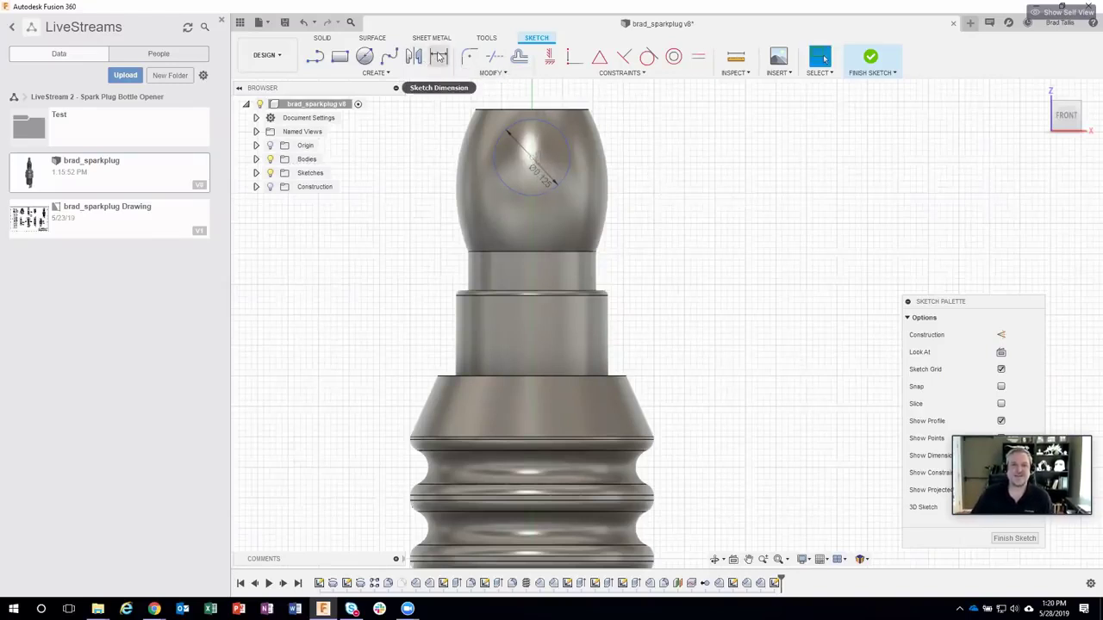
pyautogui.click(437, 58)
pyautogui.click(509, 137)
pyautogui.click(537, 162)
pyautogui.press('Return')
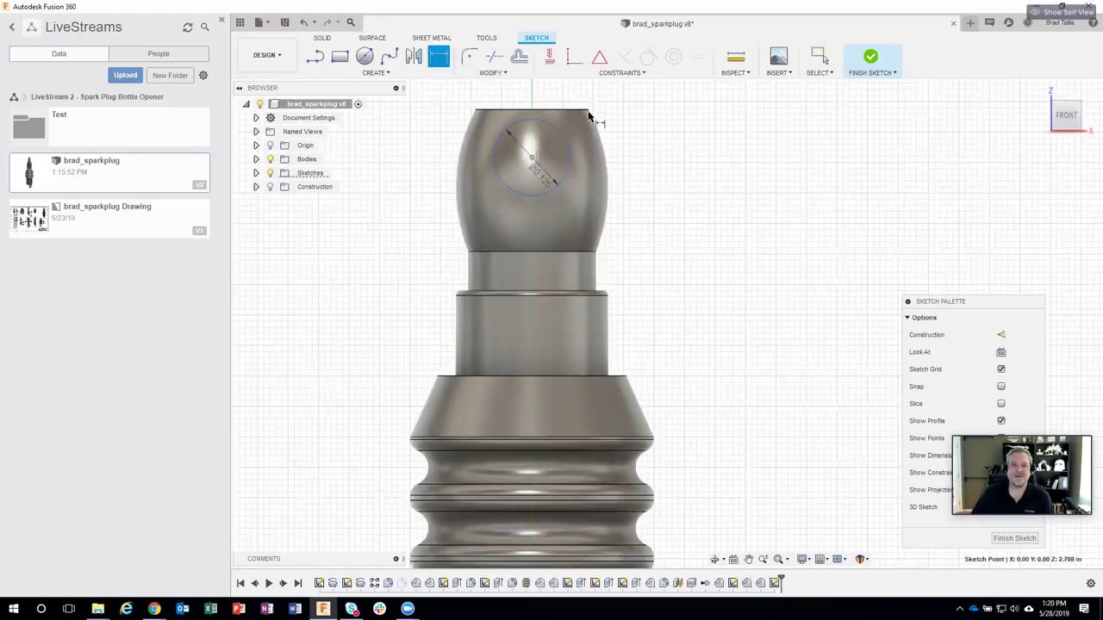
# Step: Dimension the circle centre 233/2 (0.117) below the terminal top and finish the sketch
pyautogui.click(588, 111)
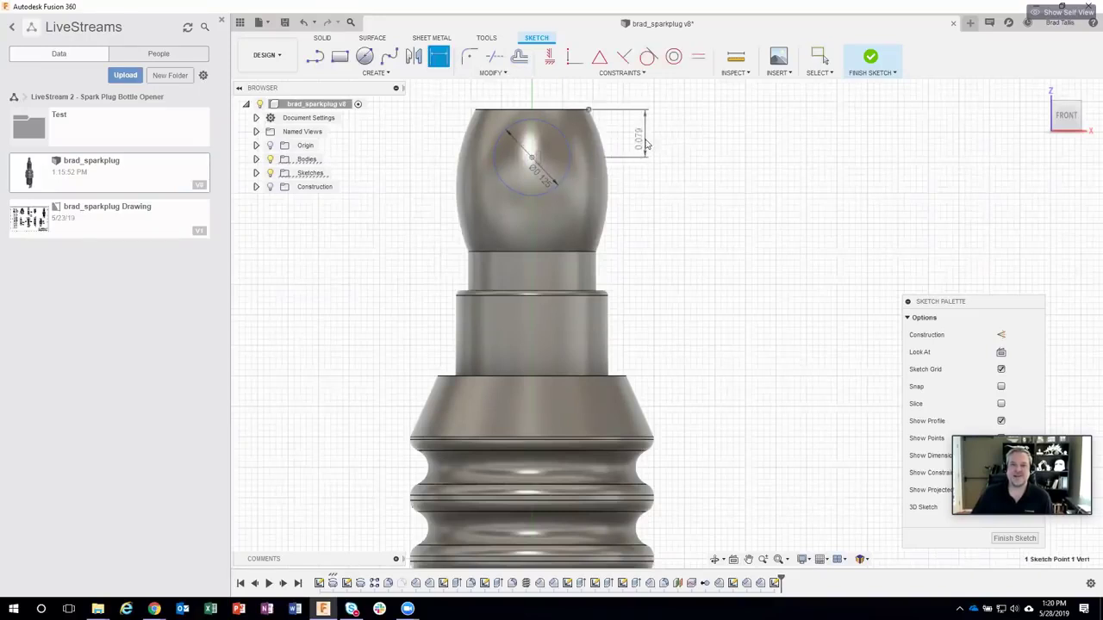
pyautogui.click(645, 140)
pyautogui.write('233/2')
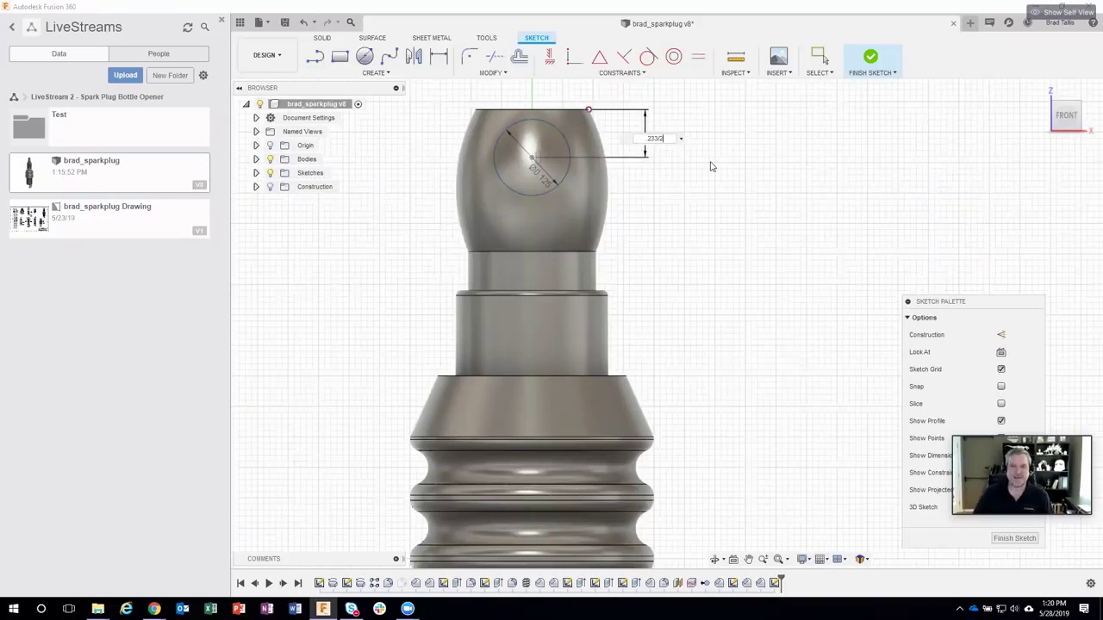
pyautogui.press('Return')
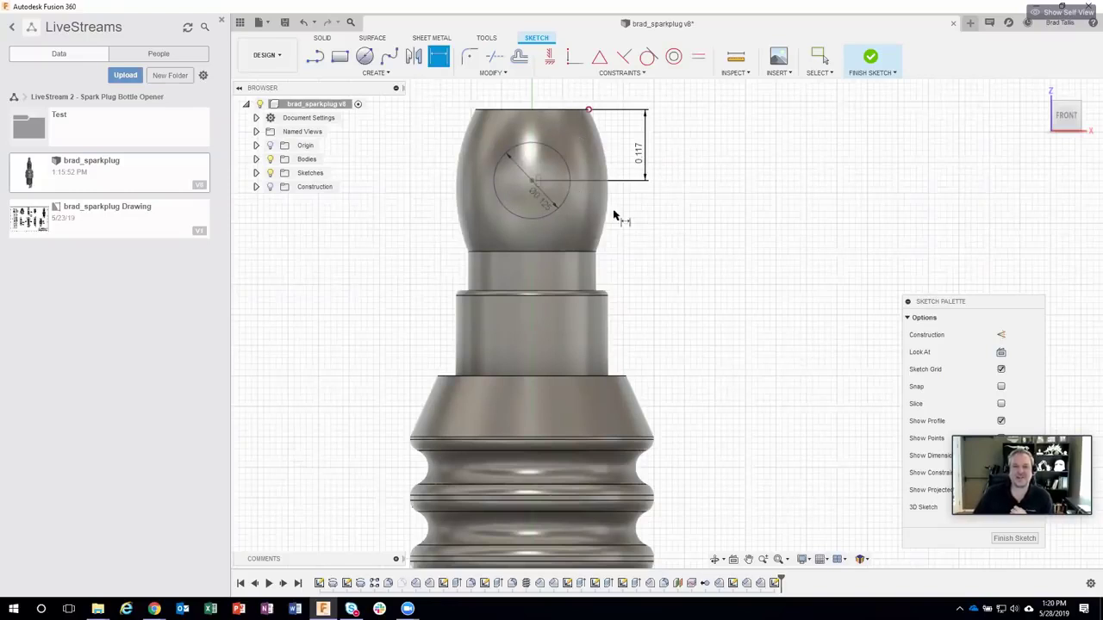
pyautogui.click(437, 57)
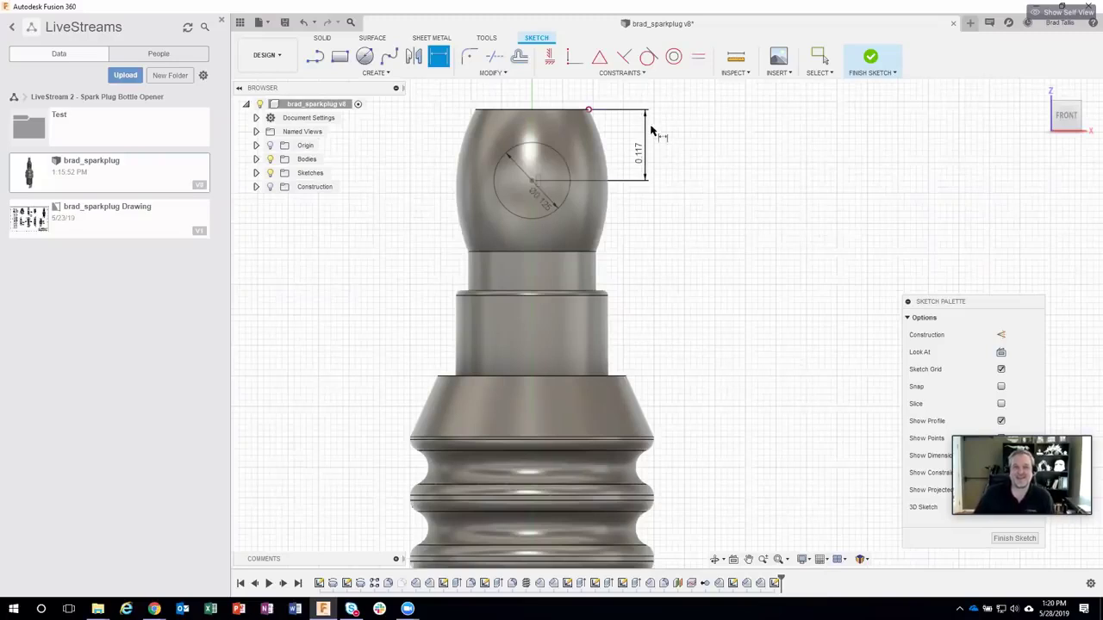
pyautogui.click(873, 59)
# Step: Orbit to an oblique view and select the 0.125 circle's profile on the terminal tip
pyautogui.moveTo(854, 106)
pyautogui.keyDown('shift'); pyautogui.mouseDown(button='middle')
pyautogui.moveTo(793, 167)
pyautogui.moveTo(692, 177)
pyautogui.moveTo(580, 235)
pyautogui.mouseUp(button='middle'); pyautogui.keyUp('shift')
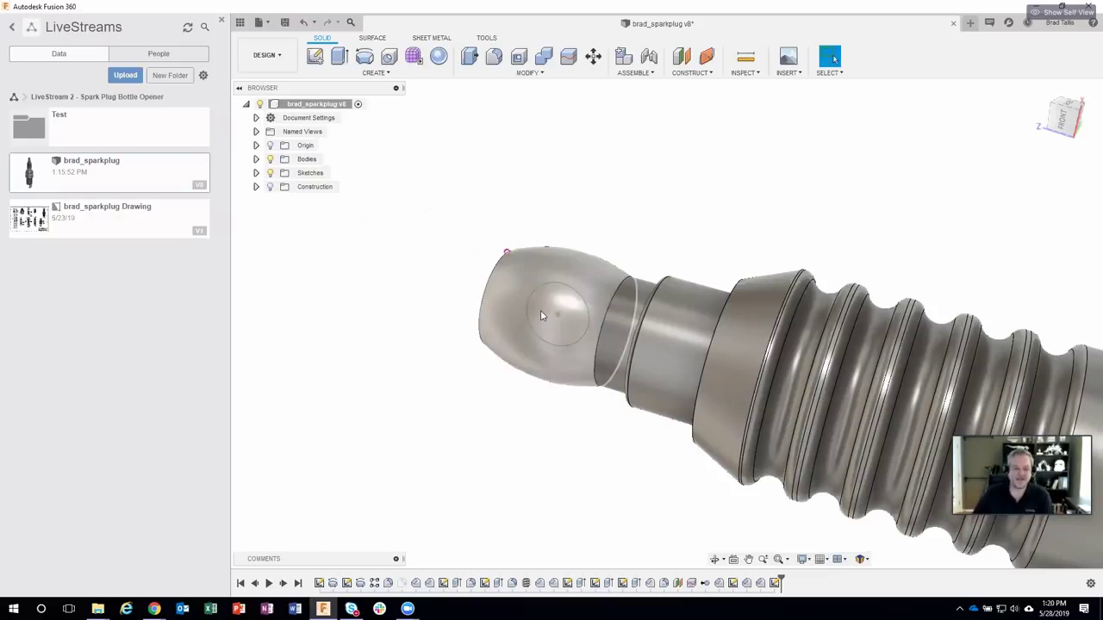
pyautogui.click(542, 316)
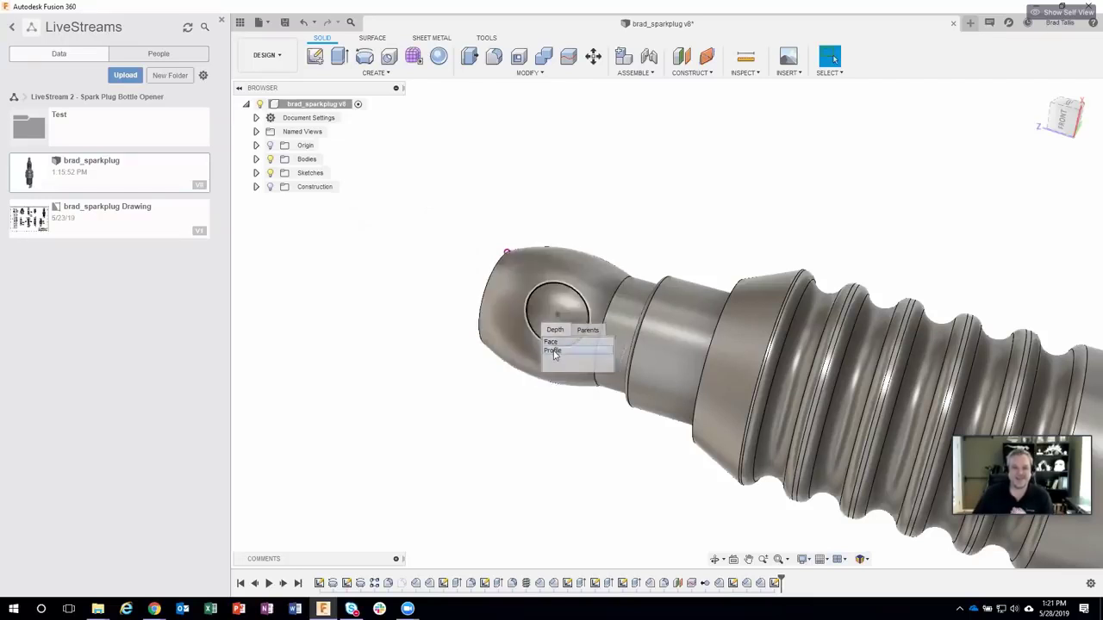
pyautogui.click(553, 350)
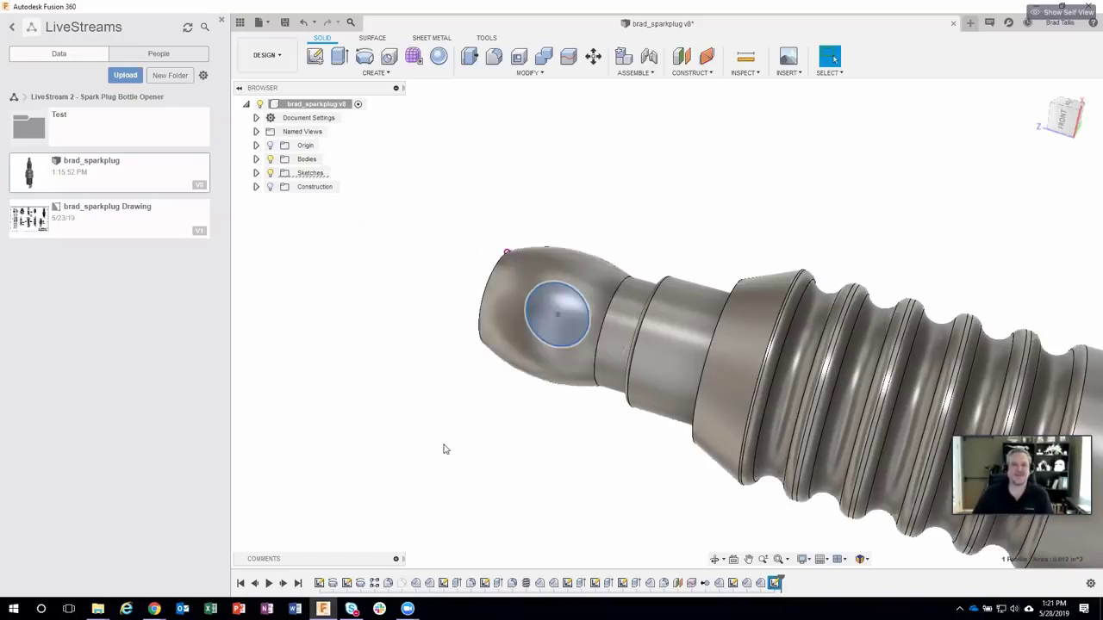
pyautogui.keyDown('shift'); pyautogui.moveTo(443, 448); pyautogui.dragTo(425, 336, button='middle'); pyautogui.keyUp('shift')
# Step: Extrude the circle profile as a symmetric 0.262 in cut through the terminal ball
pyautogui.rightClick(425, 337)
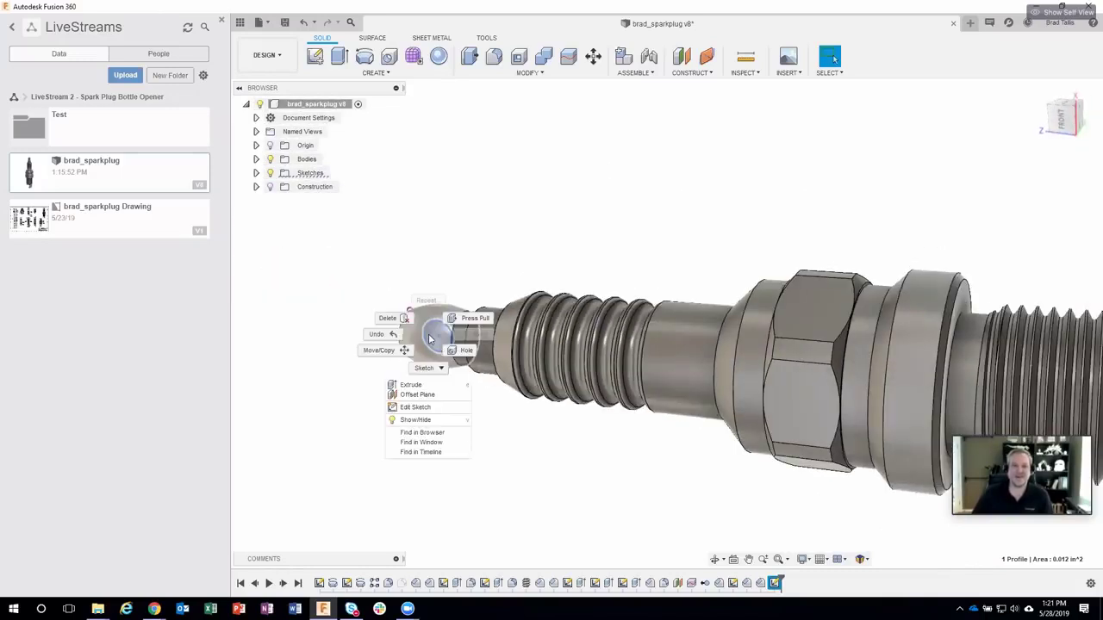
pyautogui.click(432, 385)
pyautogui.keyDown('shift'); pyautogui.moveTo(439, 374); pyautogui.dragTo(414, 296, button='middle'); pyautogui.keyUp('shift')
pyautogui.moveTo(437, 269); pyautogui.dragTo(450, 257)
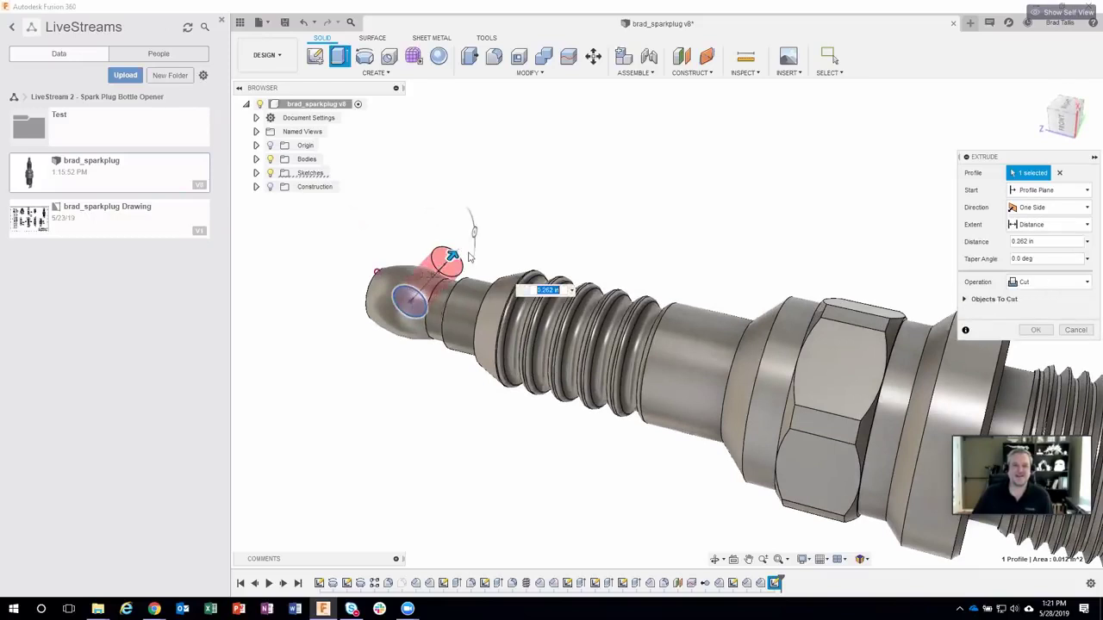
pyautogui.click(1047, 207)
pyautogui.click(1036, 251)
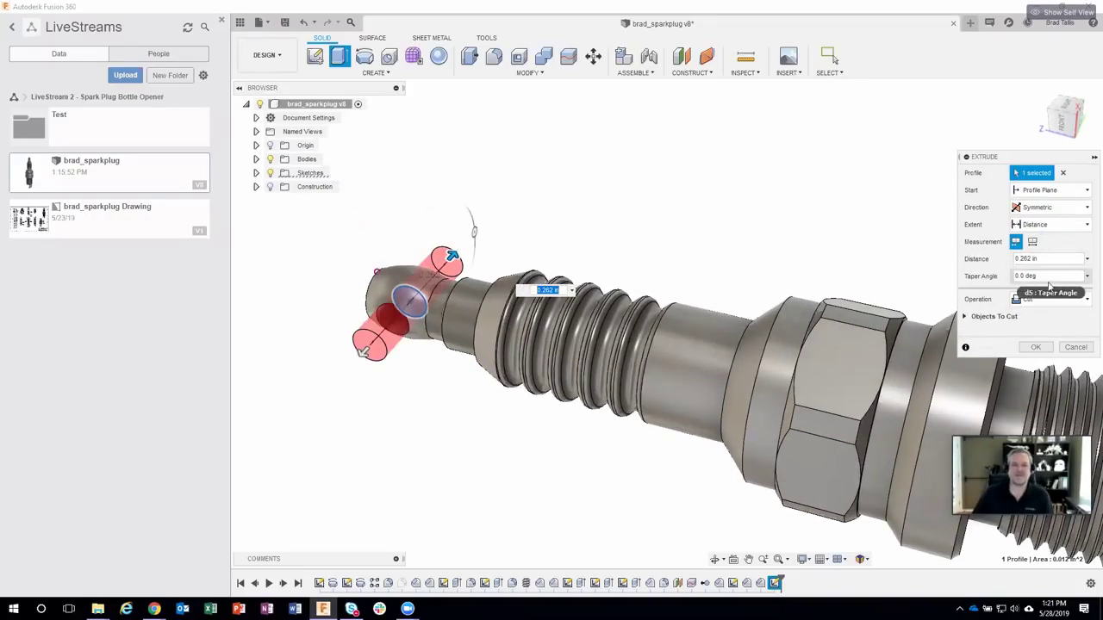
pyautogui.moveTo(991, 157); pyautogui.dragTo(957, 110)
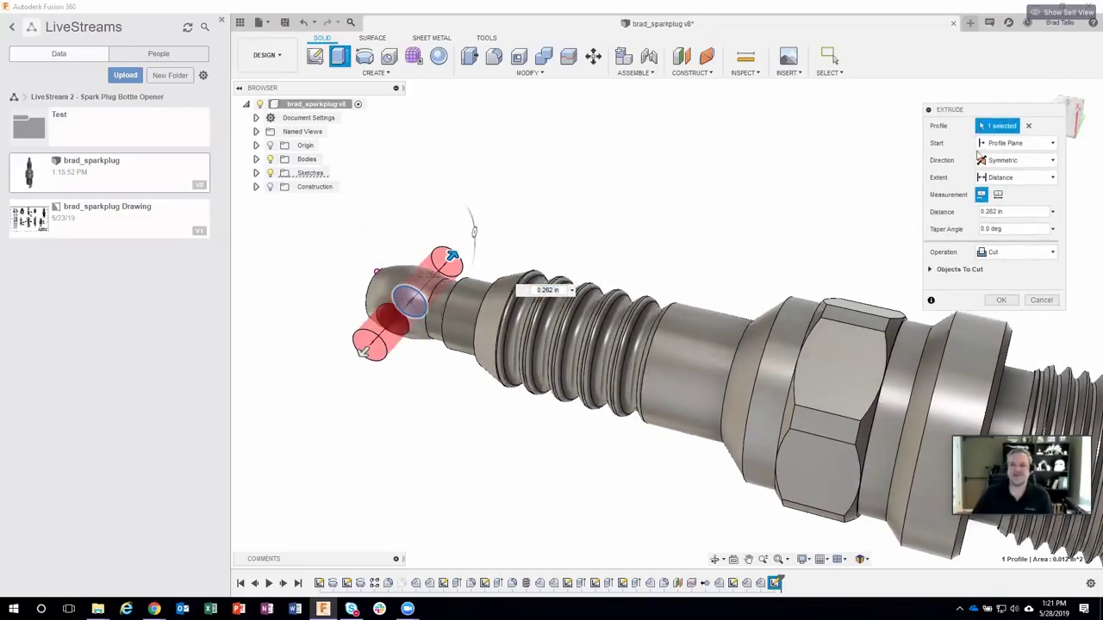
pyautogui.click(1000, 300)
pyautogui.keyDown('shift'); pyautogui.moveTo(450, 429); pyautogui.dragTo(440, 436, button='middle'); pyautogui.keyUp('shift')
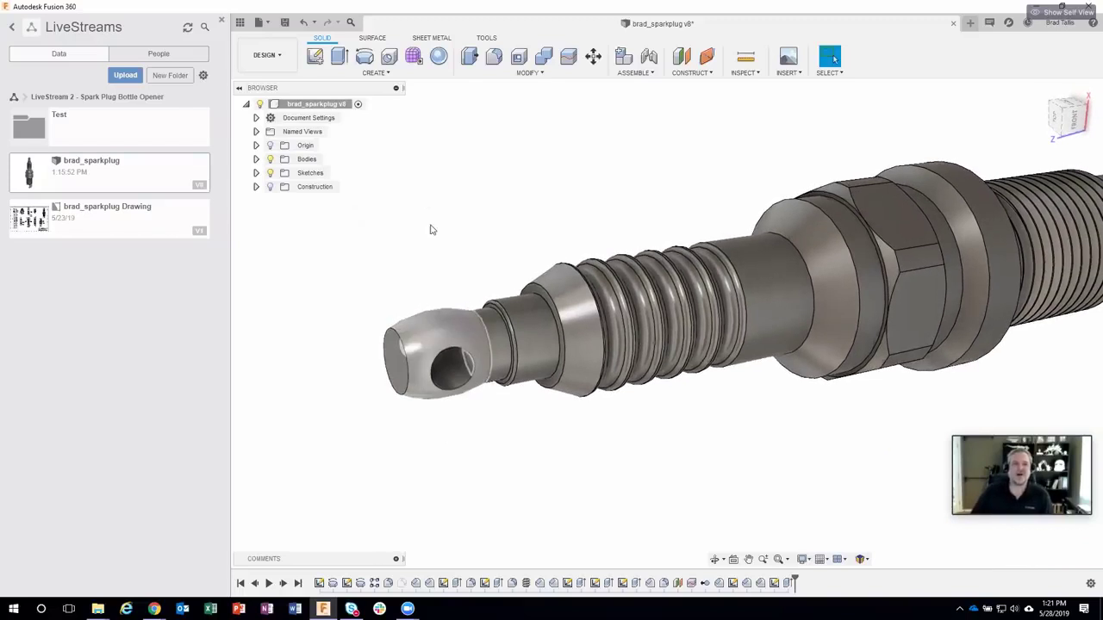
# Step: Save a new version with the description 'added hole for chain'
pyautogui.click(285, 22)
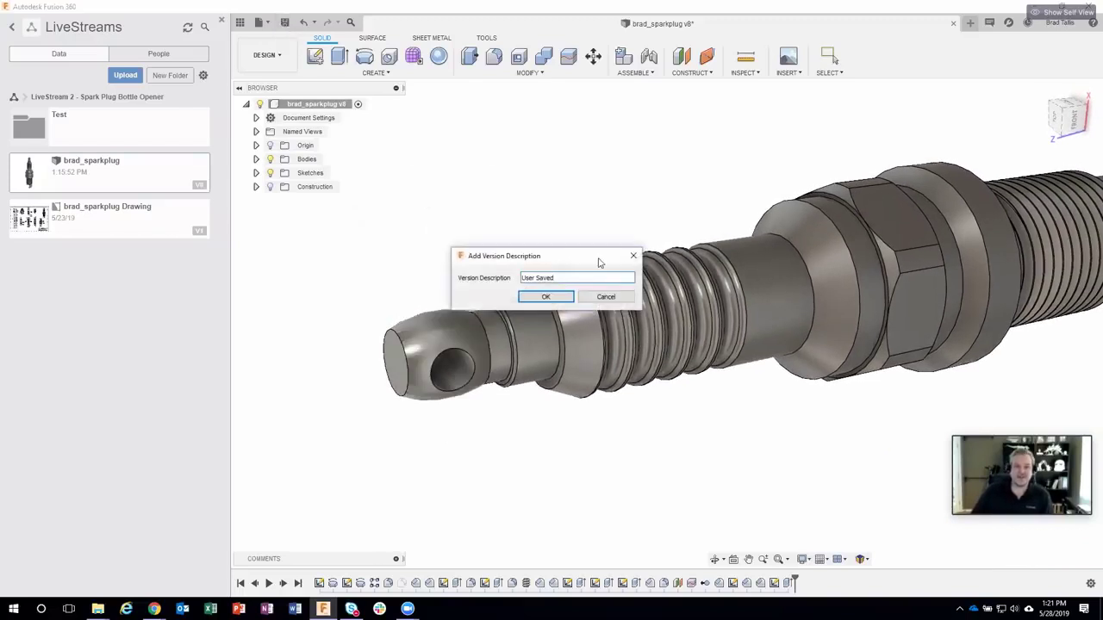
pyautogui.moveTo(576, 226); pyautogui.dragTo(512, 231)
pyautogui.write('a')
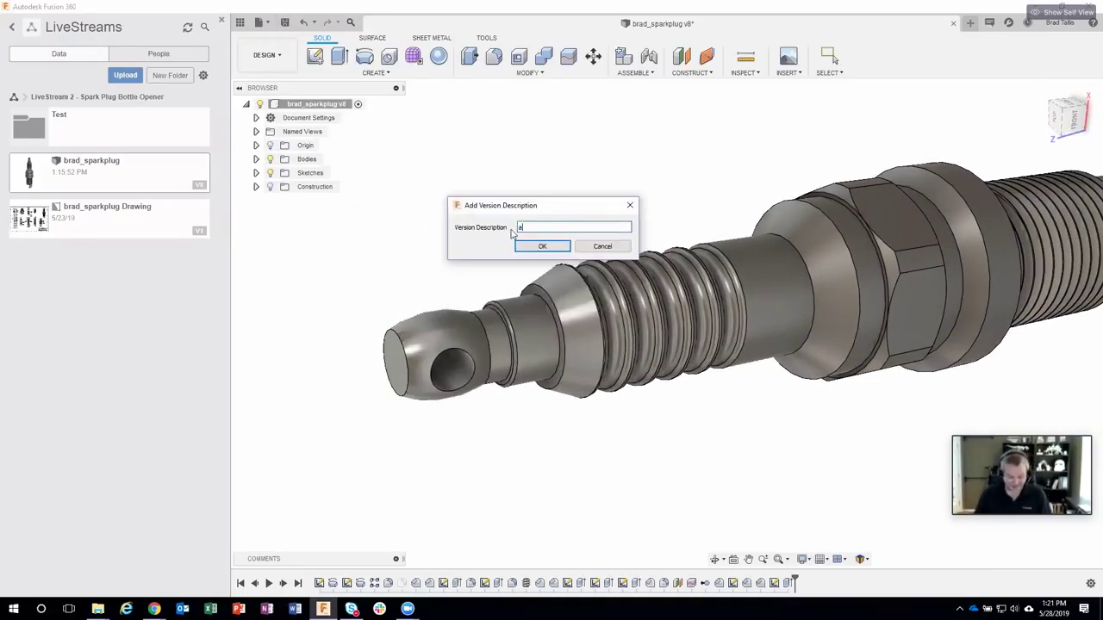
pyautogui.write('dded ho')
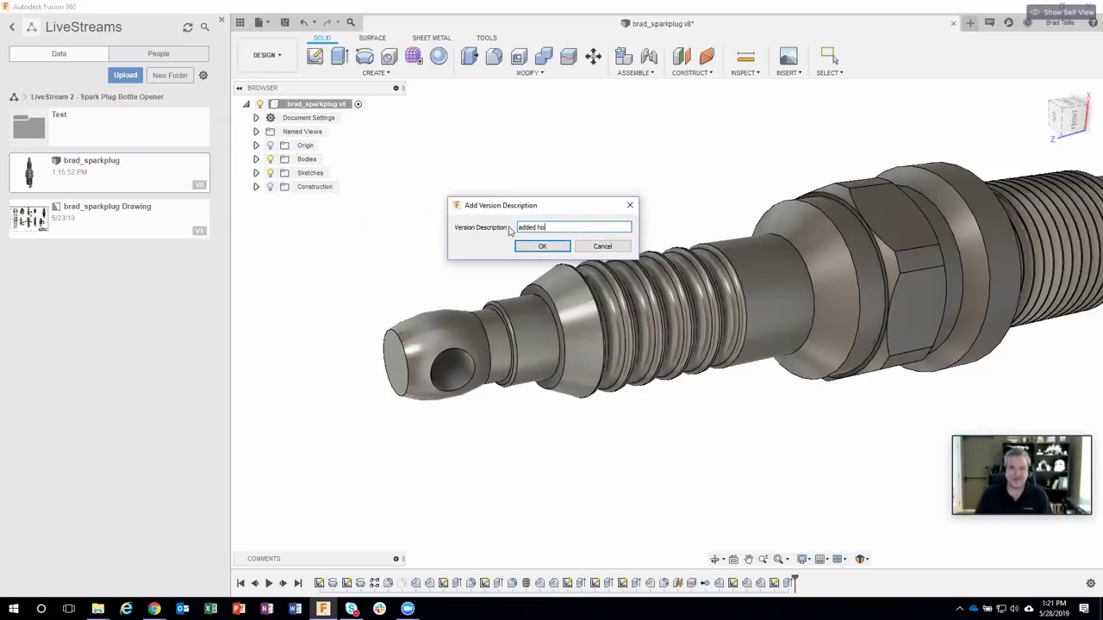
pyautogui.write('le for chain')
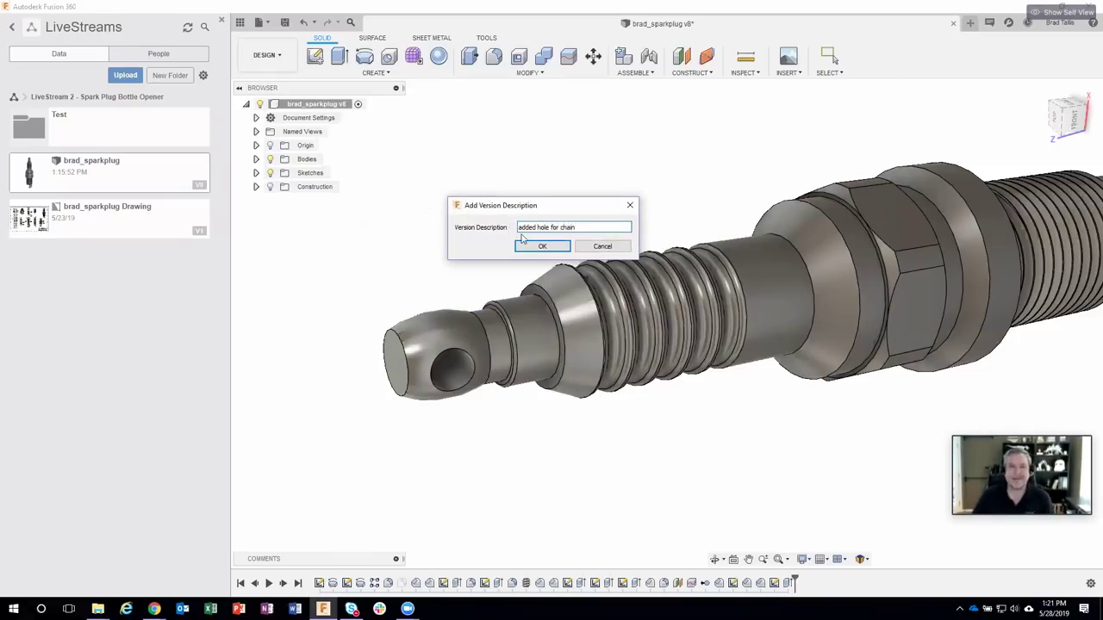
pyautogui.click(526, 247)
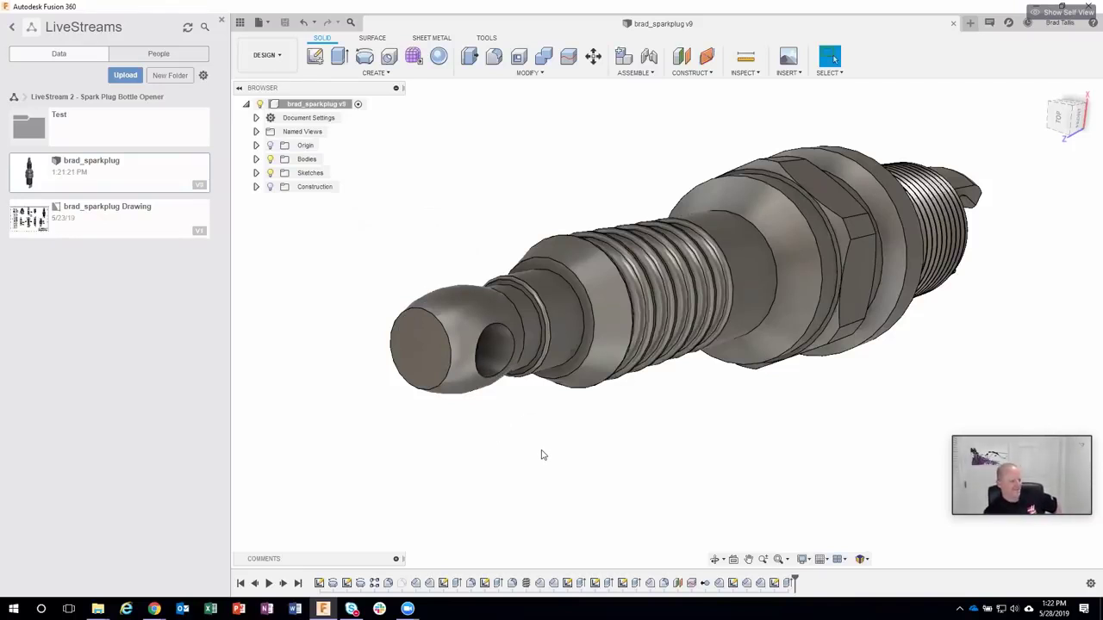
pyautogui.scroll(2, 541, 453)
pyautogui.keyDown('shift'); pyautogui.moveTo(542, 448); pyautogui.dragTo(707, 501, button='middle'); pyautogui.keyUp('shift')
pyautogui.scroll(2, 561, 319)
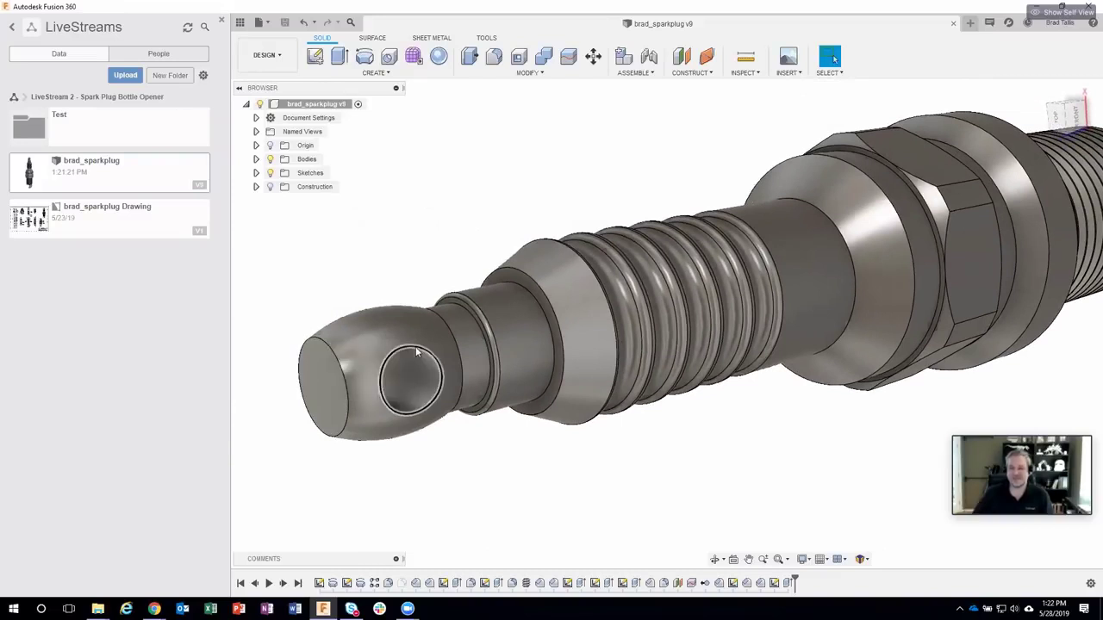
pyautogui.keyDown('shift'); pyautogui.moveTo(534, 470); pyautogui.dragTo(546, 485, button='middle'); pyautogui.keyUp('shift')
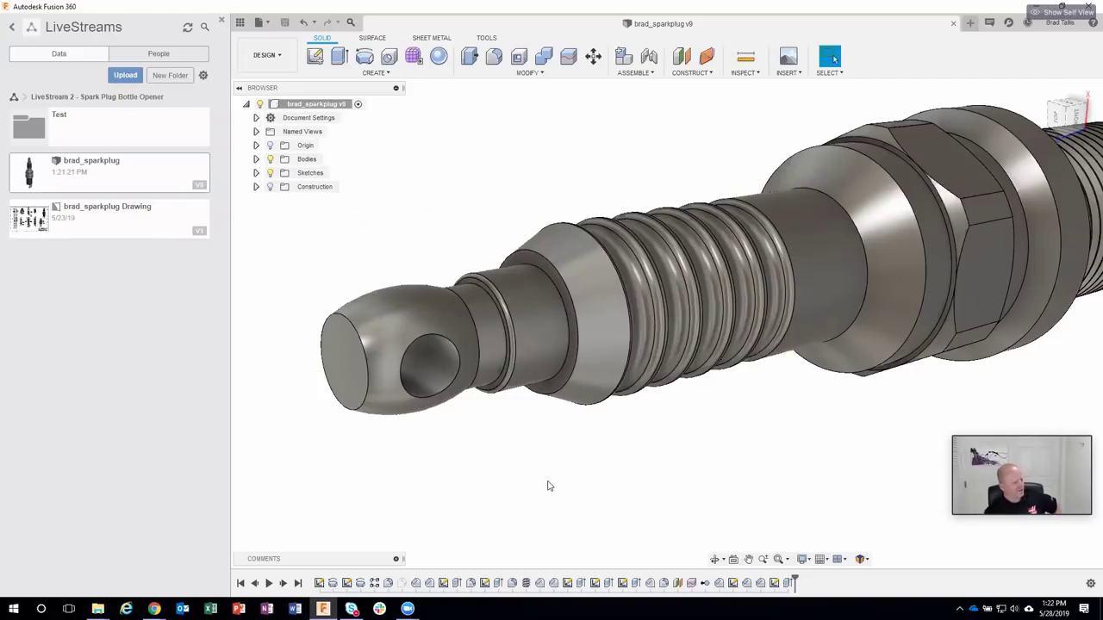
pyautogui.press('F6')
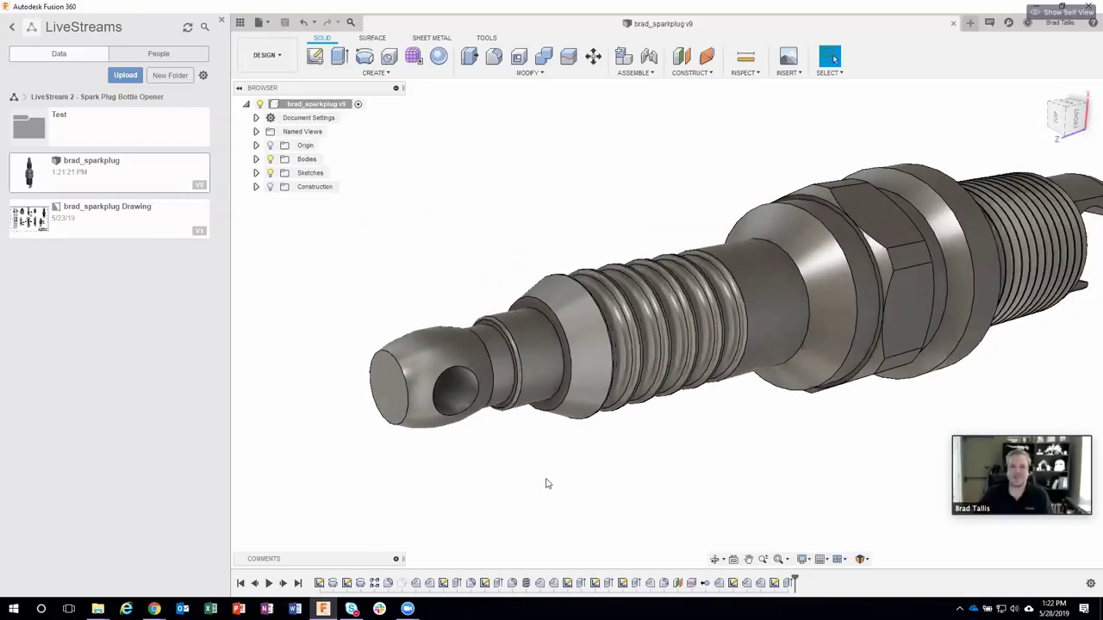
# Step: In the Comments panel, write a comment asking a colleague how it looks for final approval
pyautogui.click(395, 563)
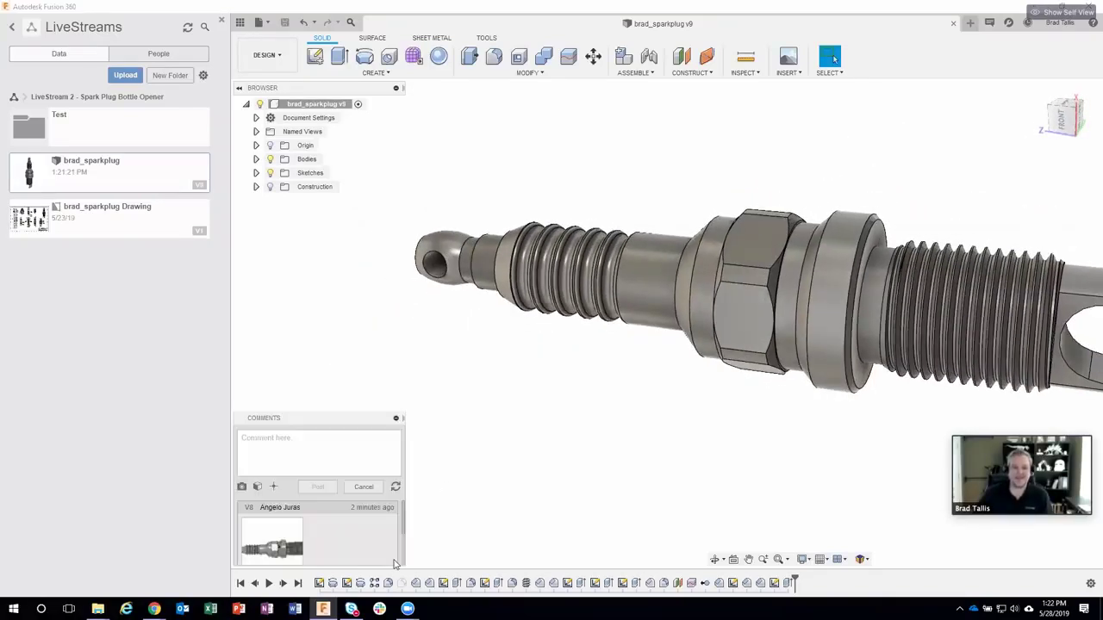
pyautogui.click(305, 441)
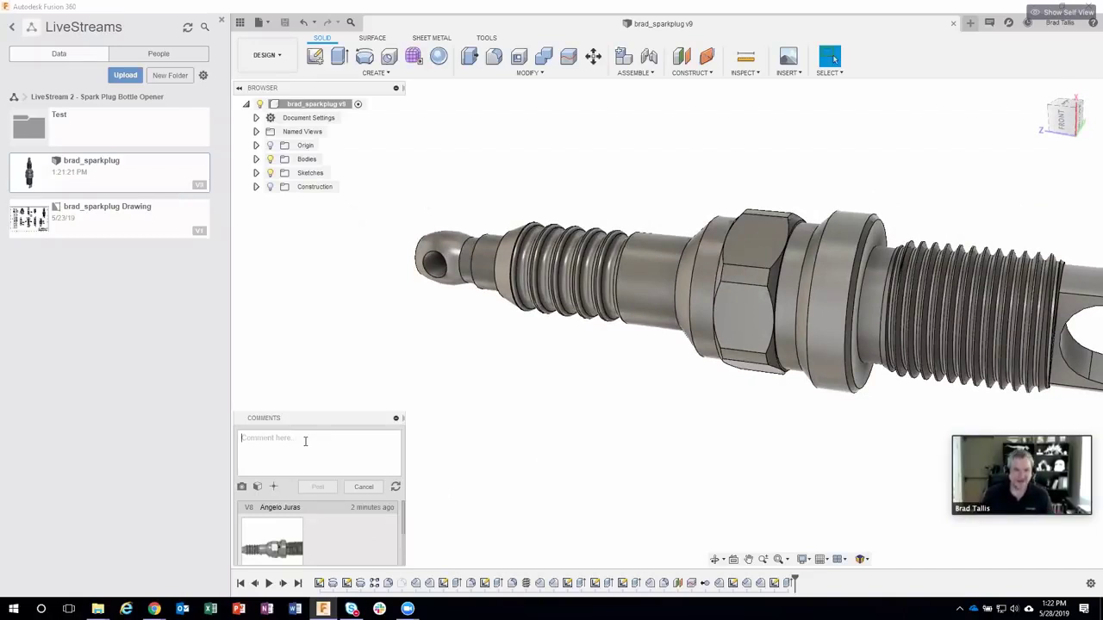
pyautogui.write('Aaron- ')
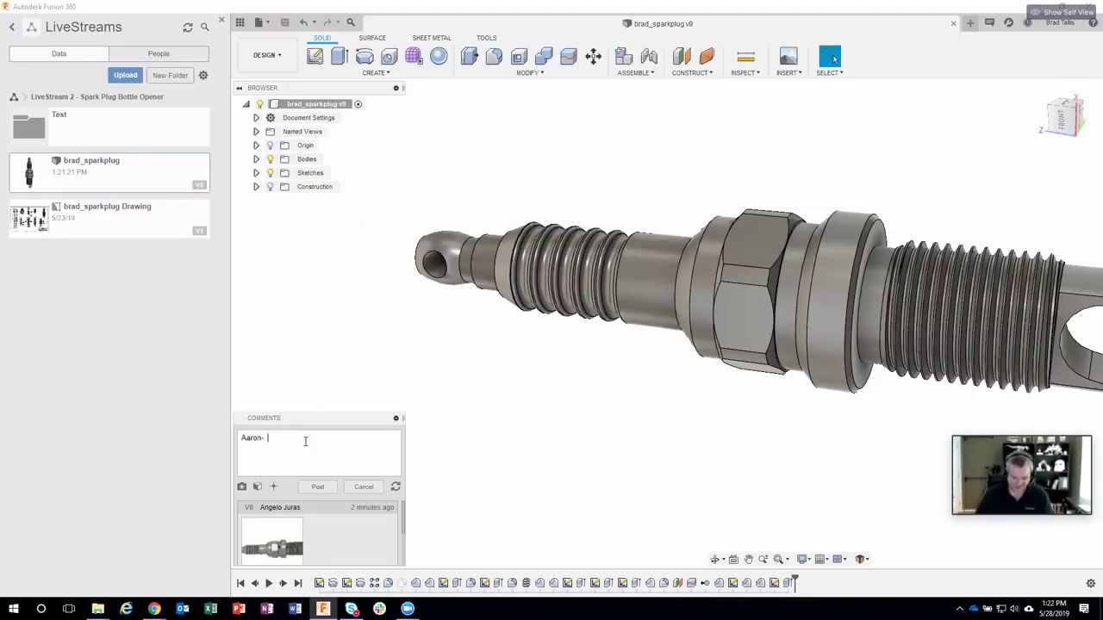
pyautogui.write('How does this look?')
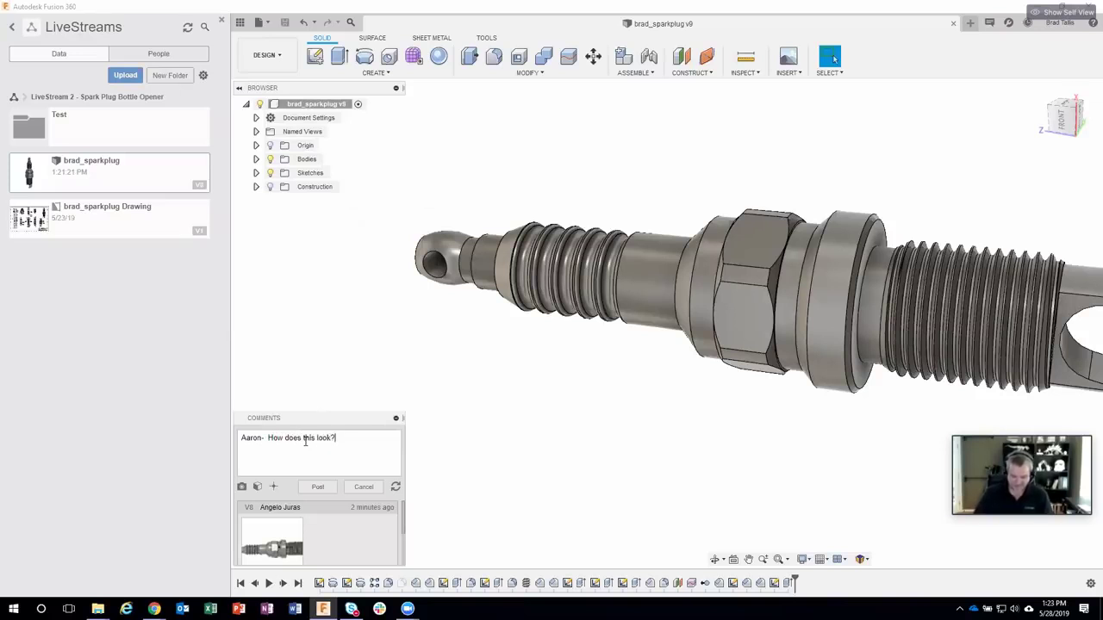
pyautogui.write('  Final a')
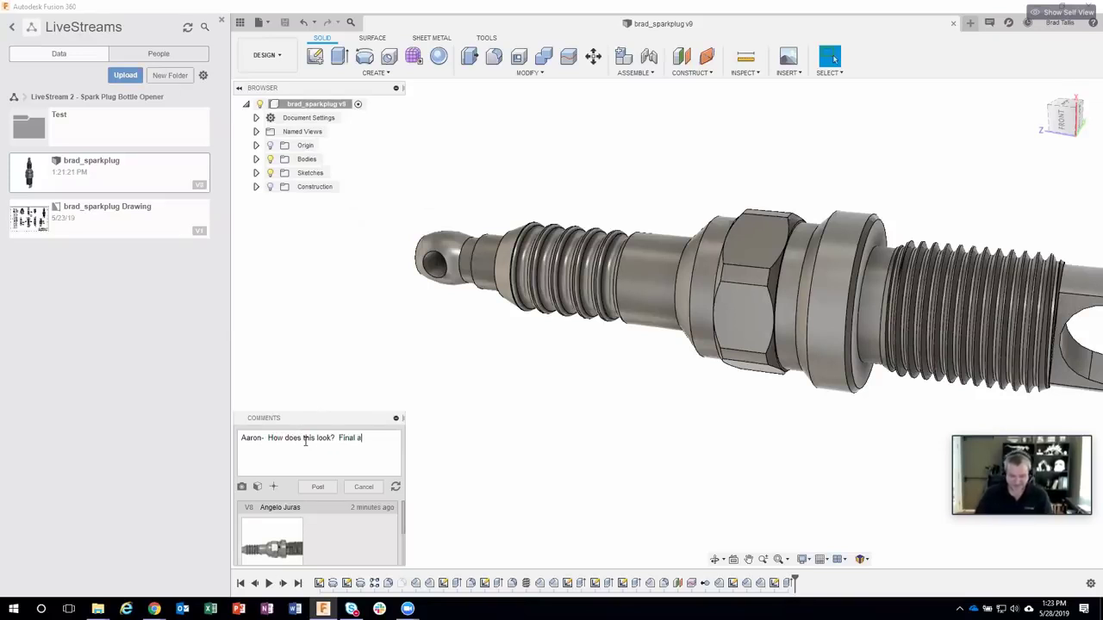
pyautogui.write('pproval')
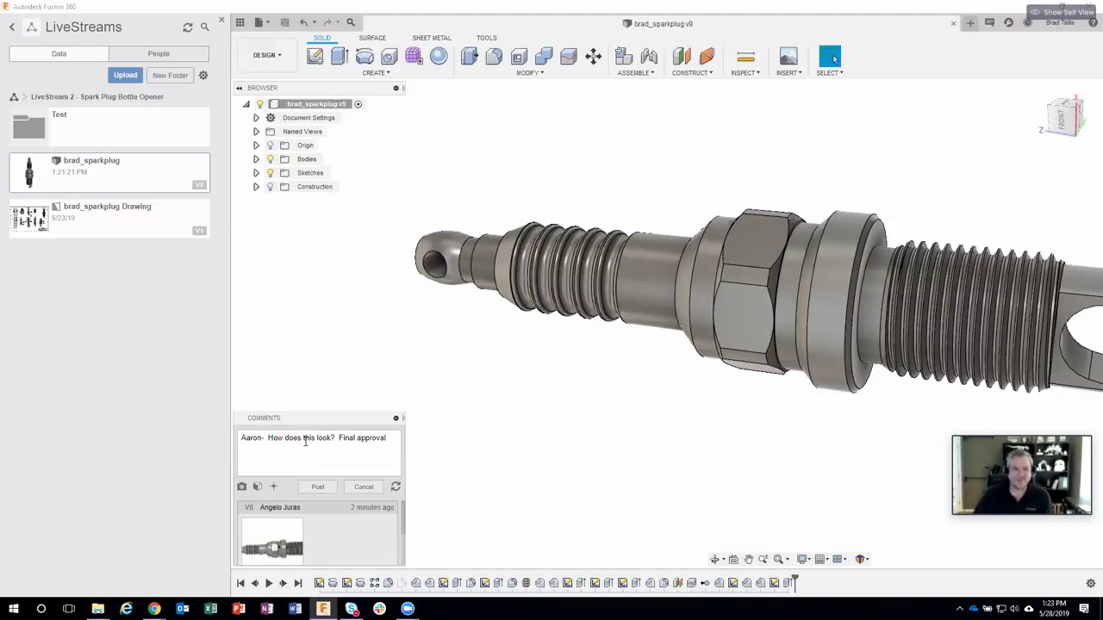
# Step: Post the approval-request comment
pyautogui.click(317, 487)
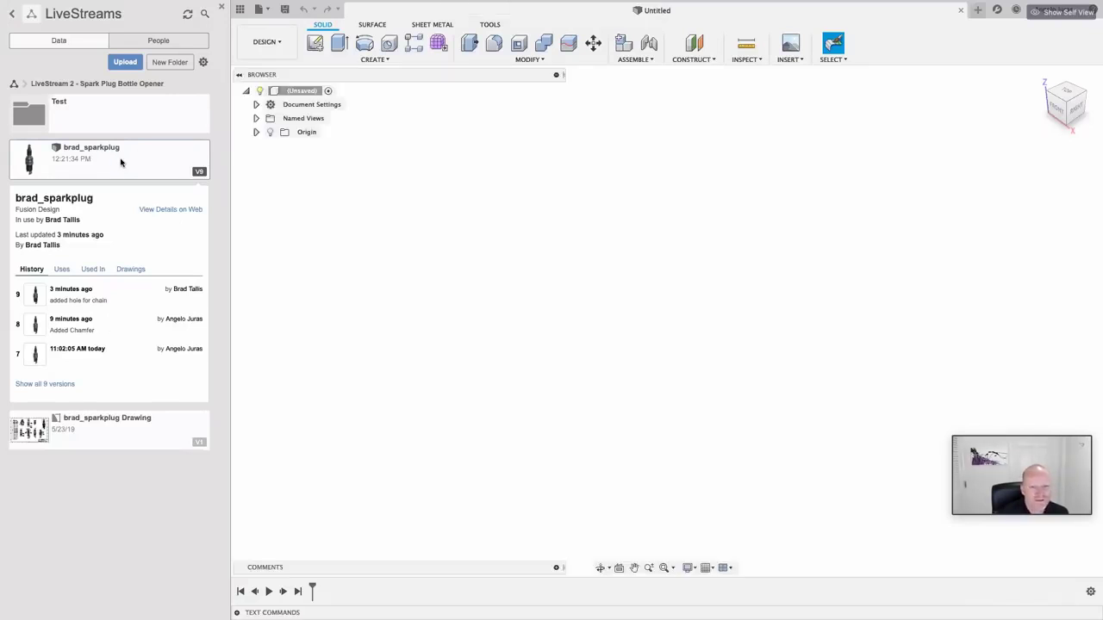
# Step: Open brad_sparkplug version 9 and bring up the workspace list for Manufacture
pyautogui.doubleClick(201, 171)
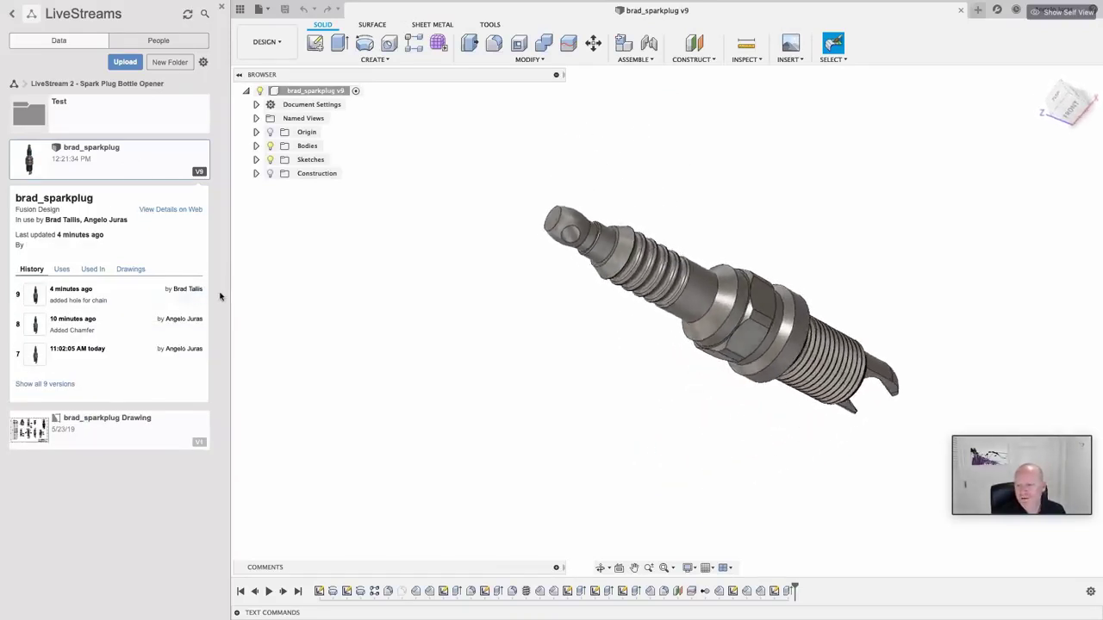
pyautogui.click(274, 41)
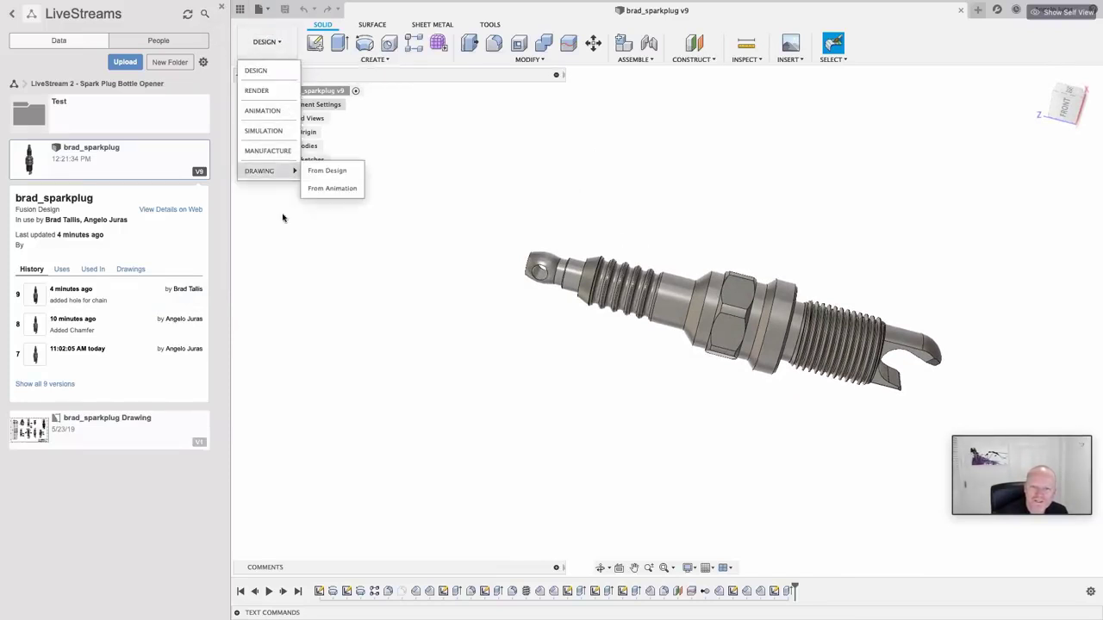
pyautogui.press('Escape')
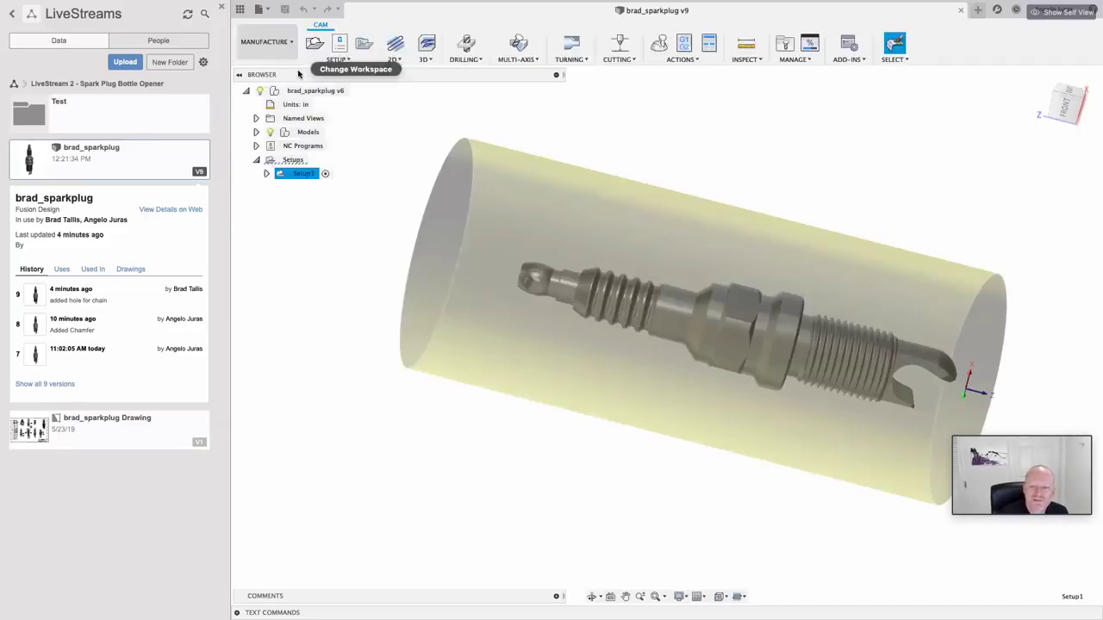
# Step: Expand Setup1 and generate all of its toolpaths
pyautogui.scroll(4, 351, 249)
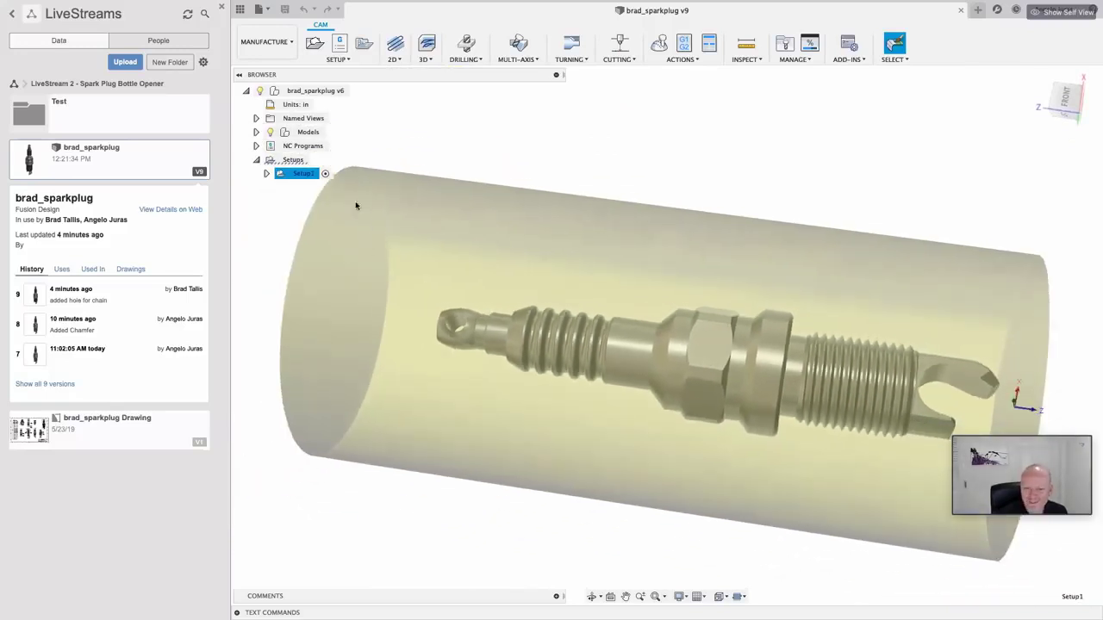
pyautogui.click(267, 173)
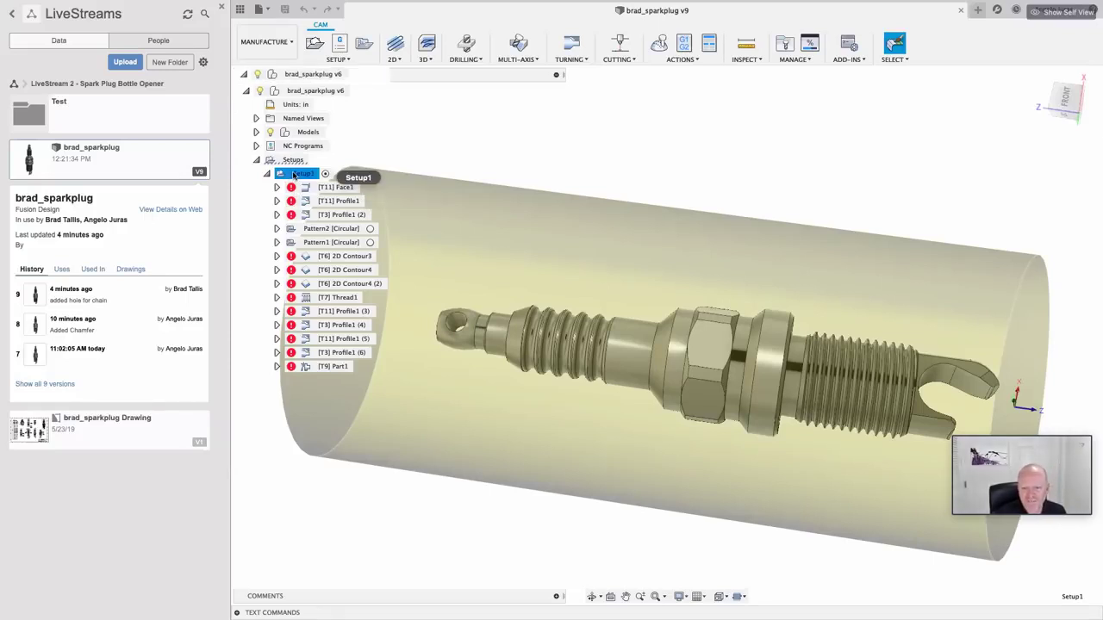
pyautogui.rightClick(293, 175)
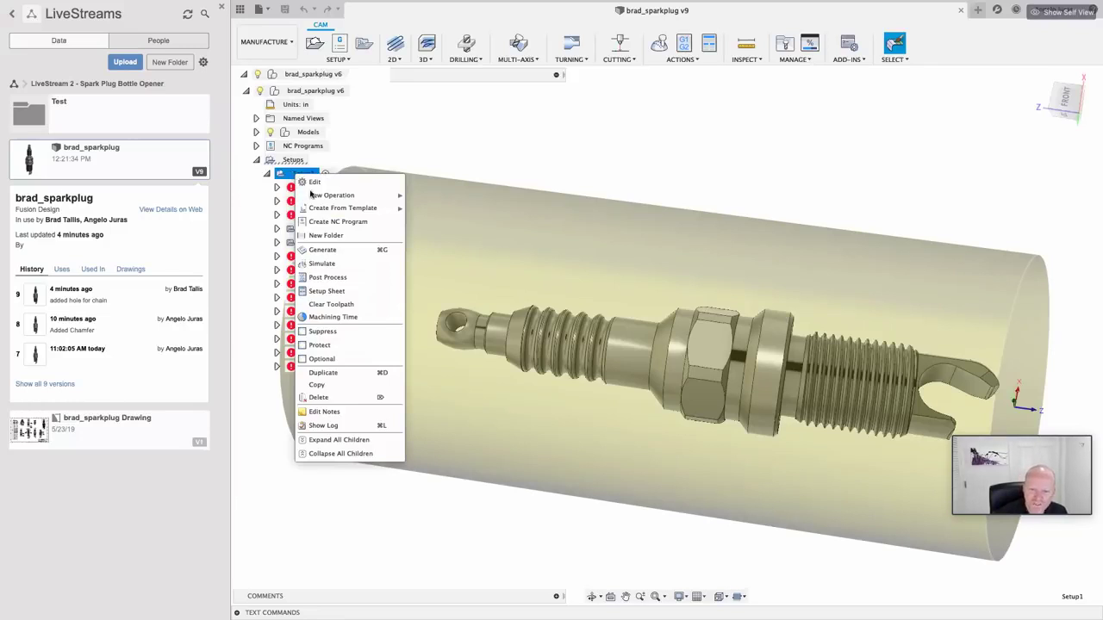
pyautogui.click(325, 255)
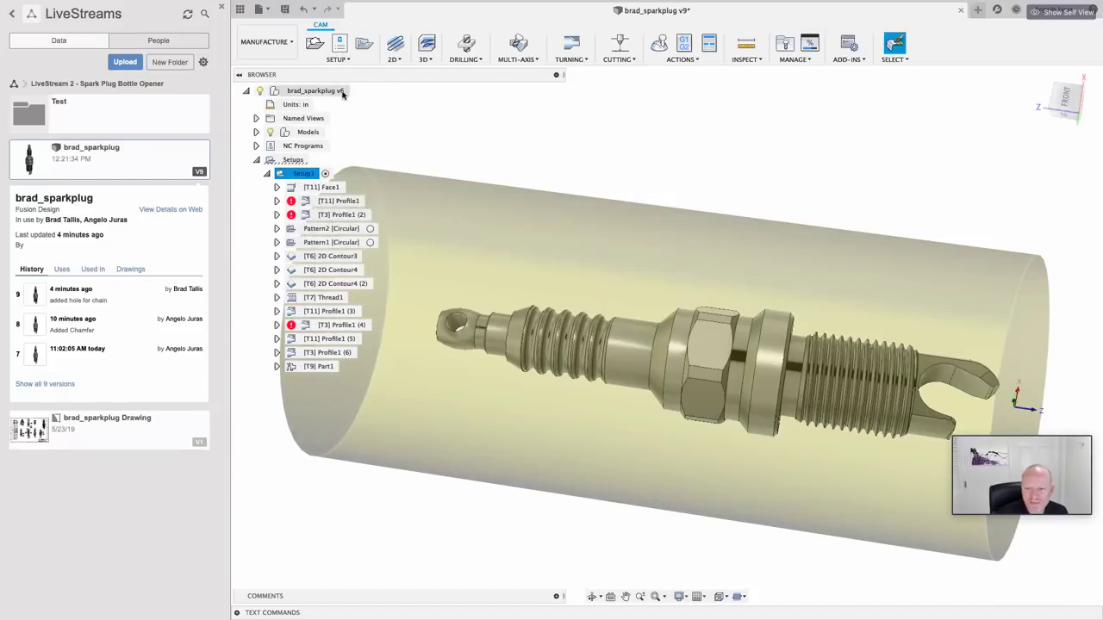
# Step: Select the [T11] Profile1 operation and start editing it
pyautogui.click(331, 202)
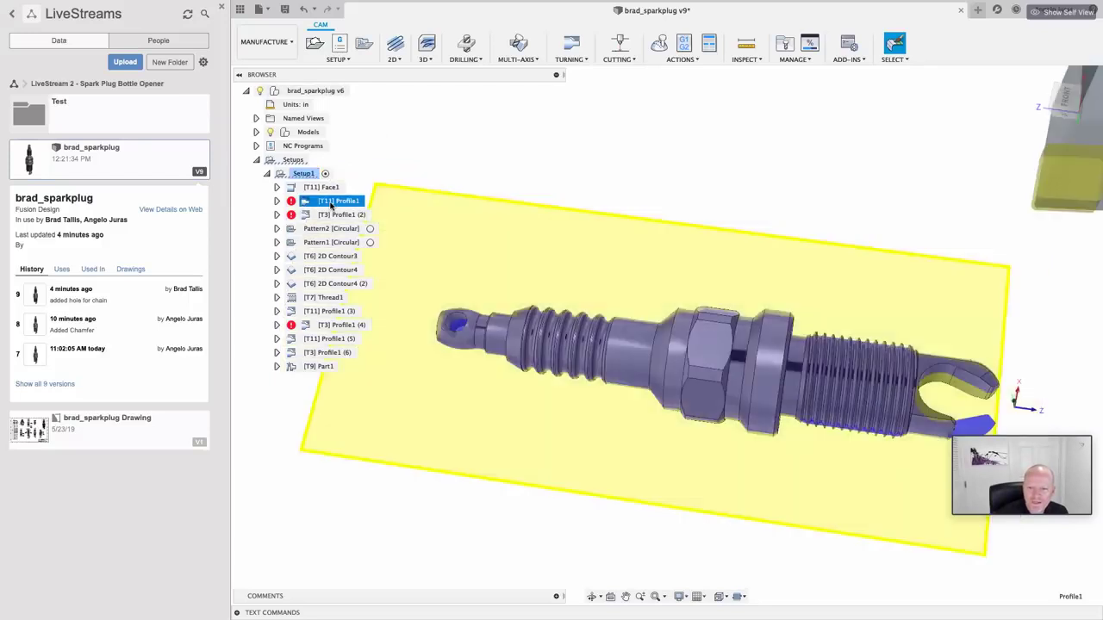
pyautogui.scroll(3, 663, 313)
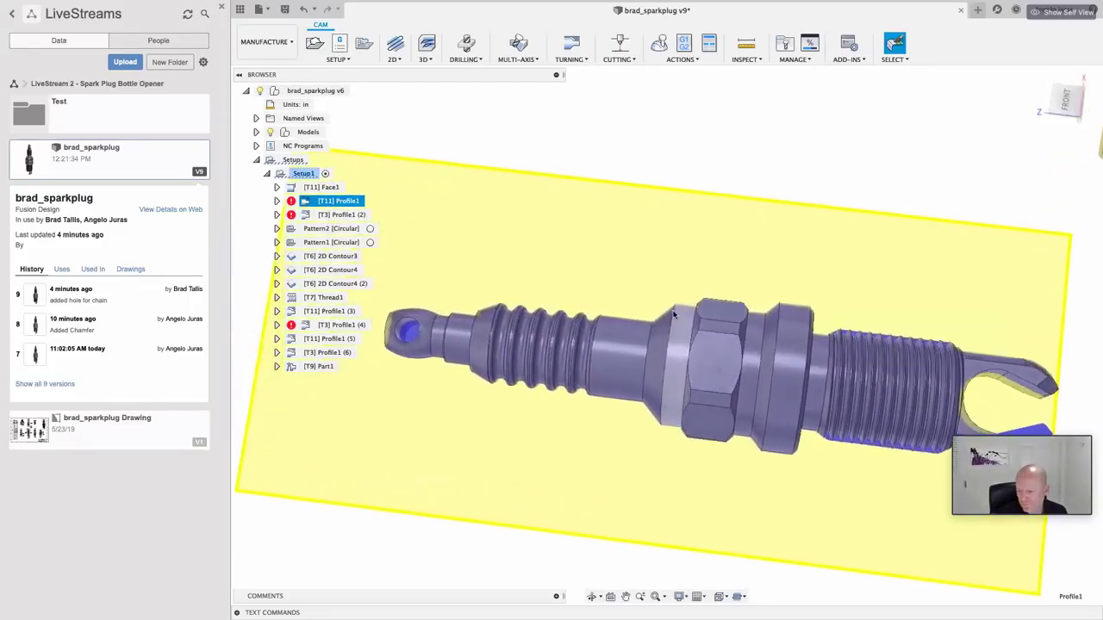
pyautogui.scroll(3, 673, 314)
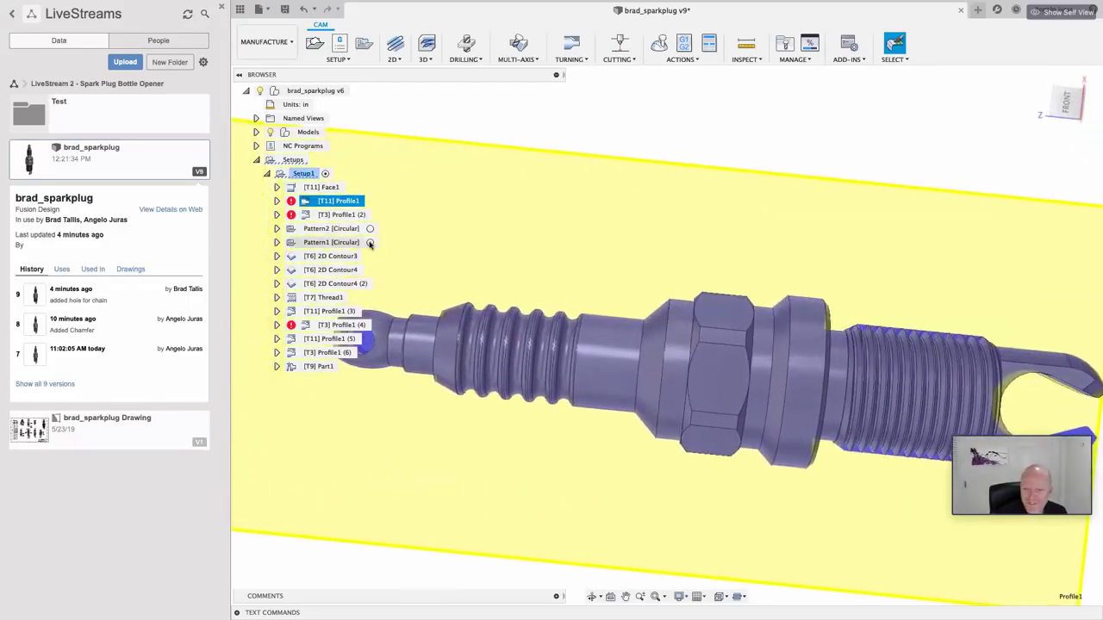
pyautogui.rightClick(328, 203)
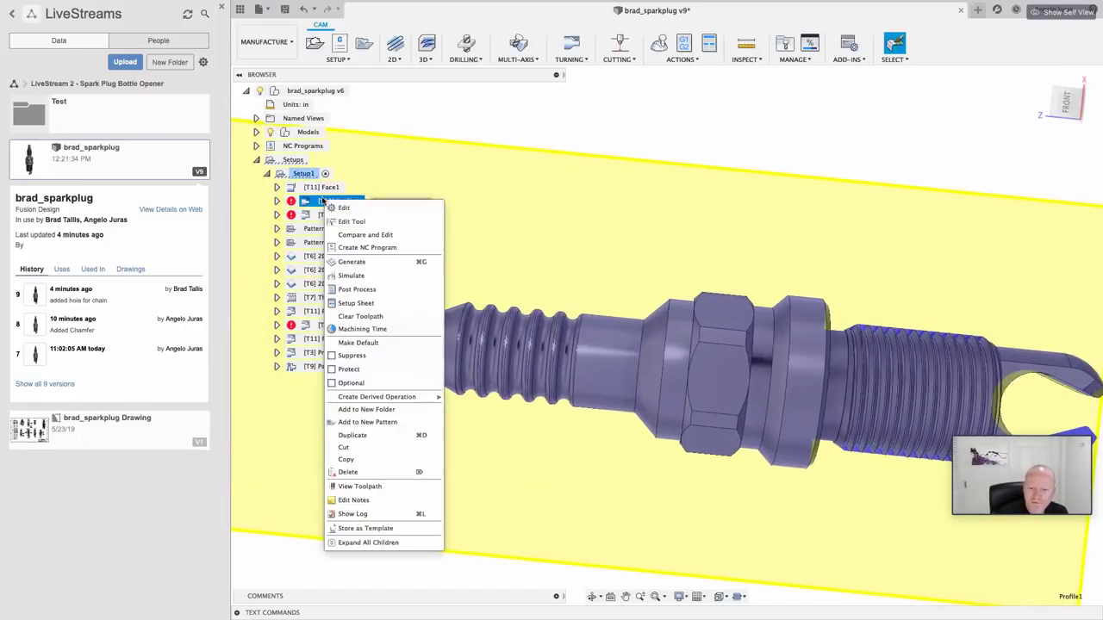
pyautogui.click(363, 211)
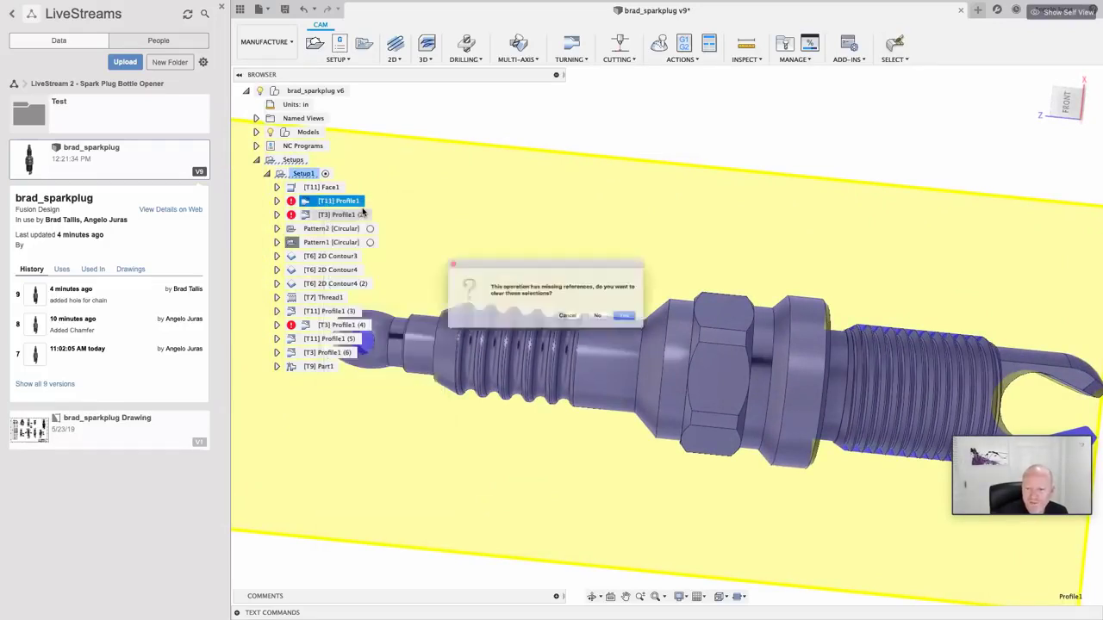
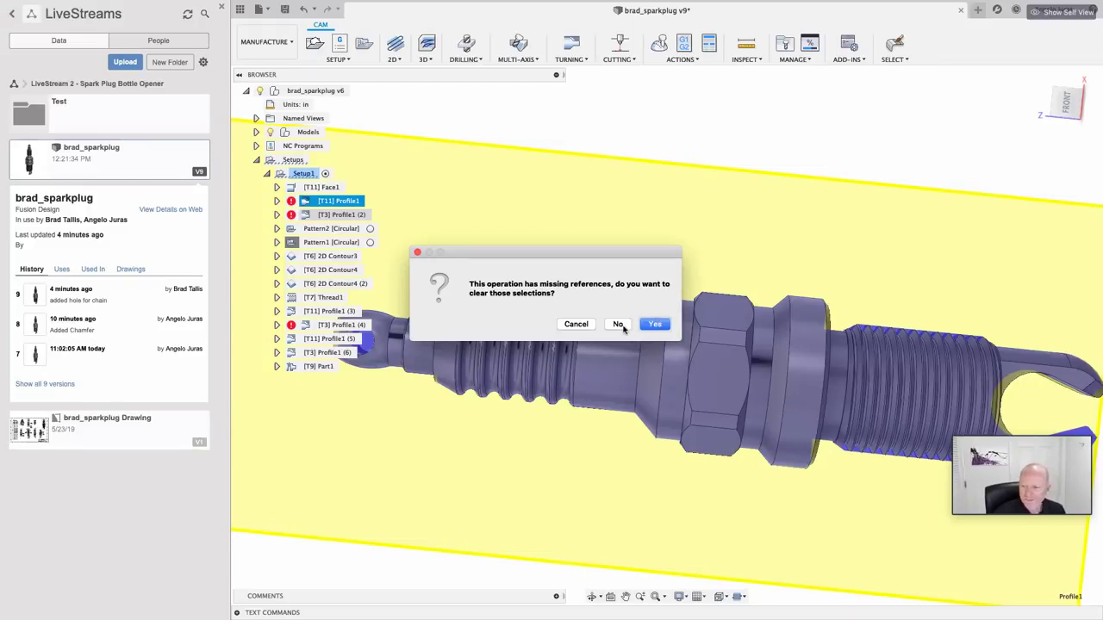
# Step: Replace [T11] Profile1's missing back reference with a vertex on the spark plug
pyautogui.click(619, 324)
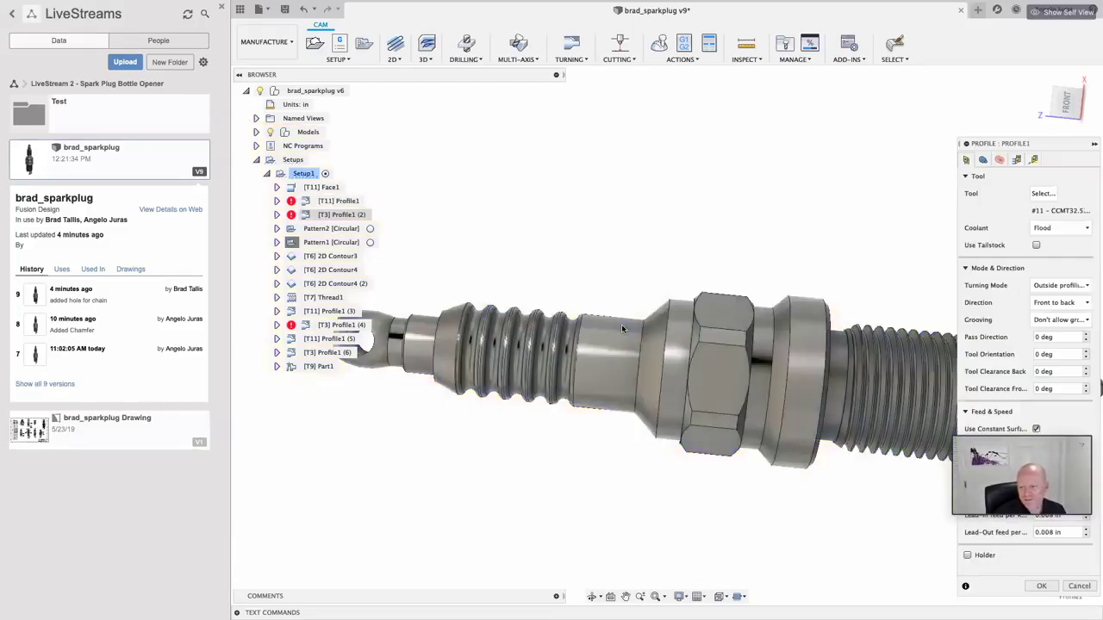
pyautogui.click(983, 161)
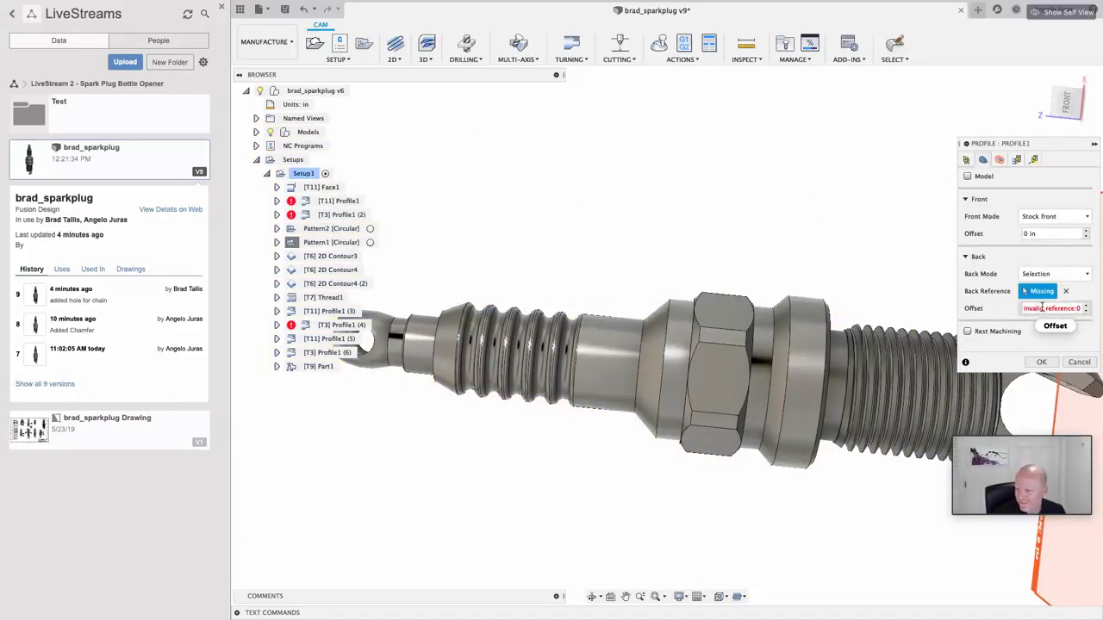
pyautogui.click(1066, 292)
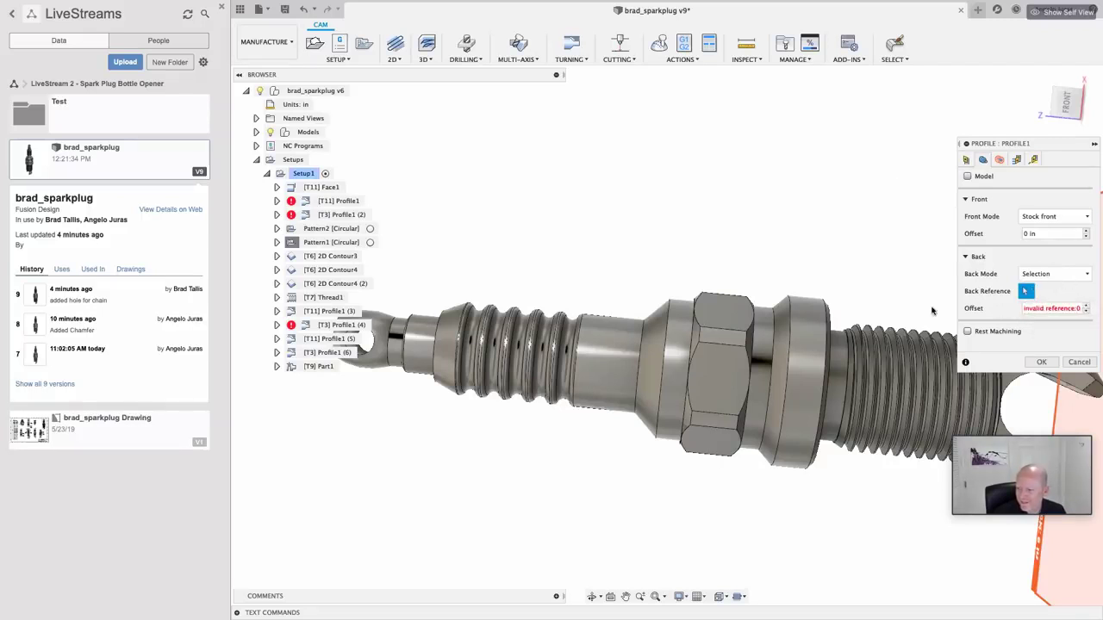
pyautogui.click(642, 323)
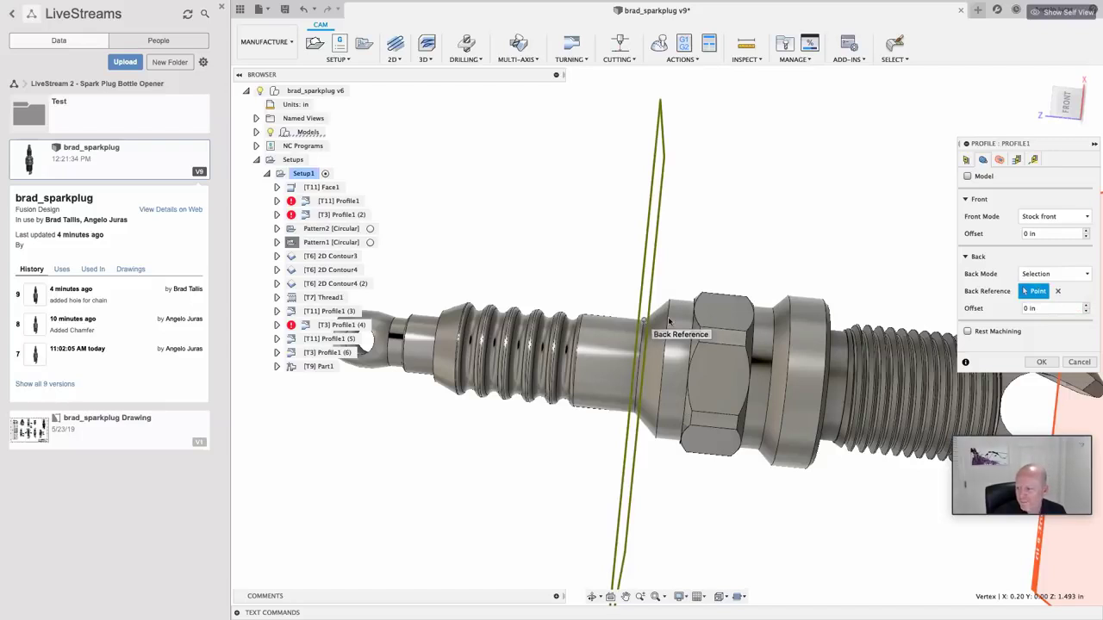
pyautogui.click(1042, 362)
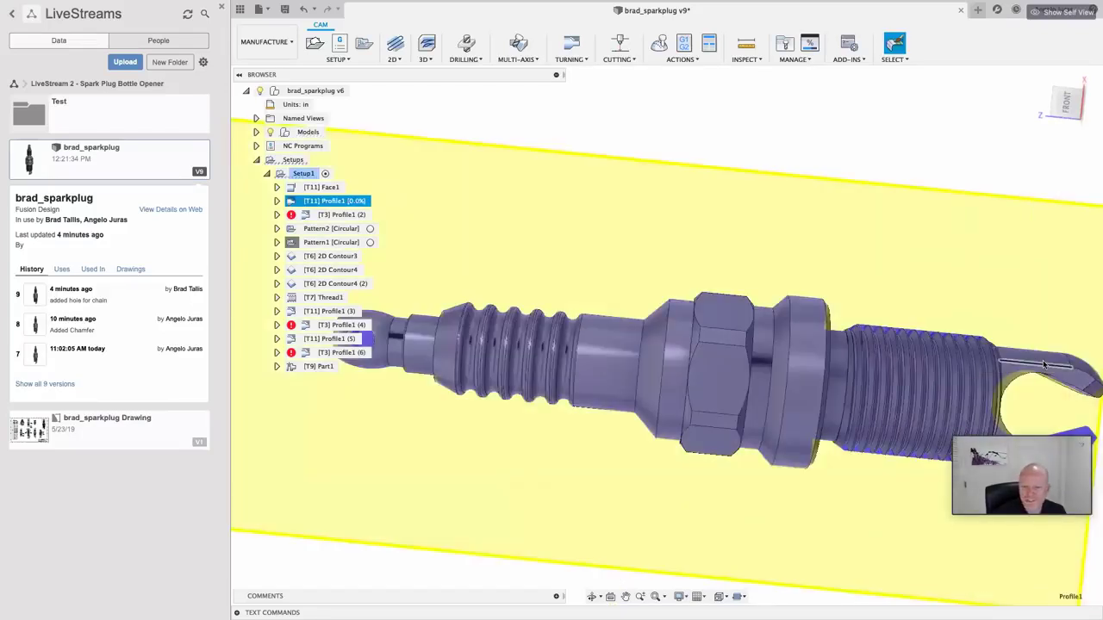
# Step: Set [T3] Profile1 (2)'s back boundary to the plug edge just before the hex
pyautogui.rightClick(321, 217)
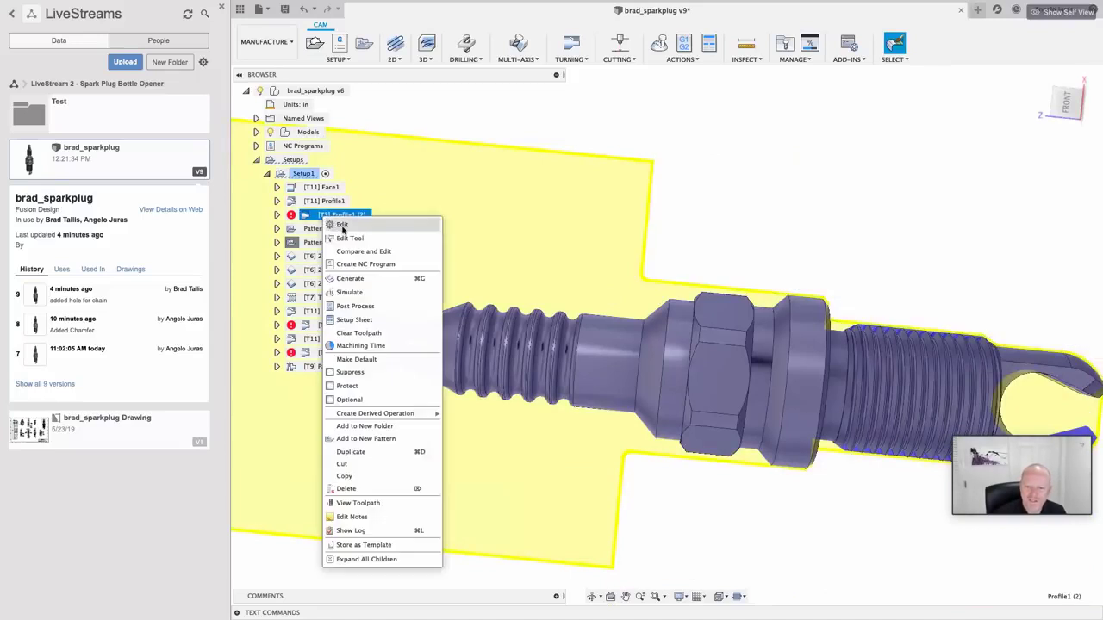
pyautogui.click(345, 227)
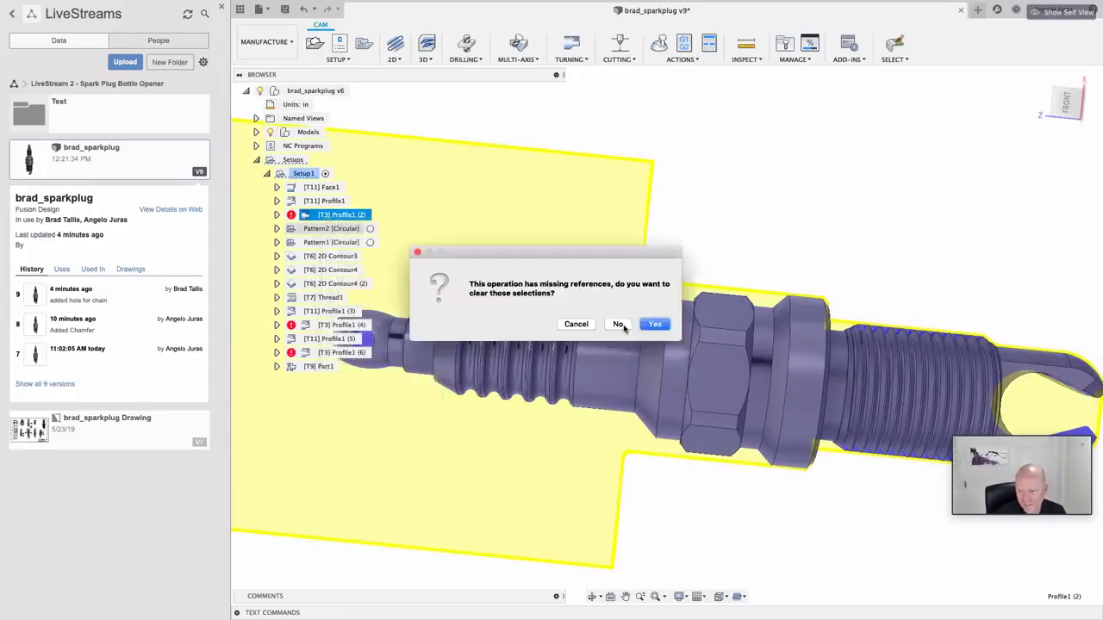
pyautogui.click(652, 324)
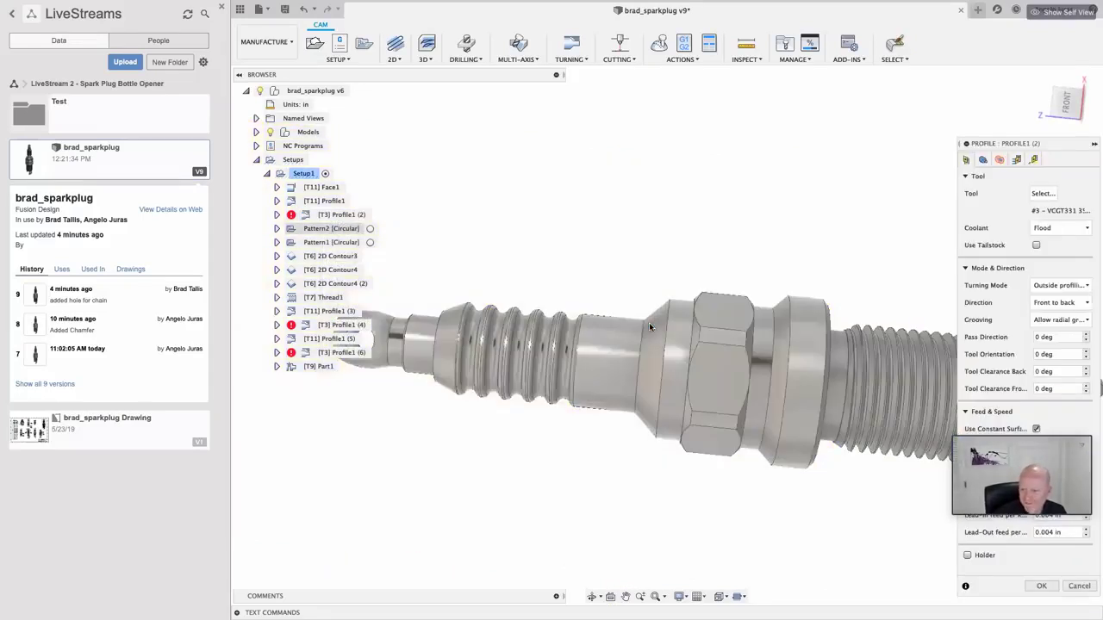
pyautogui.click(982, 162)
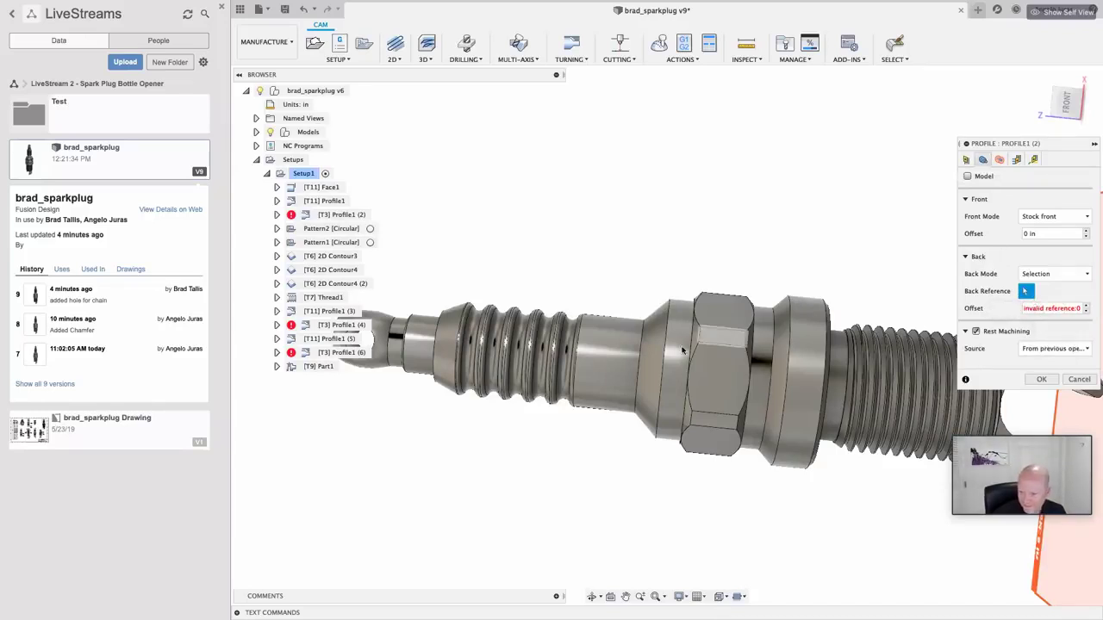
pyautogui.click(643, 328)
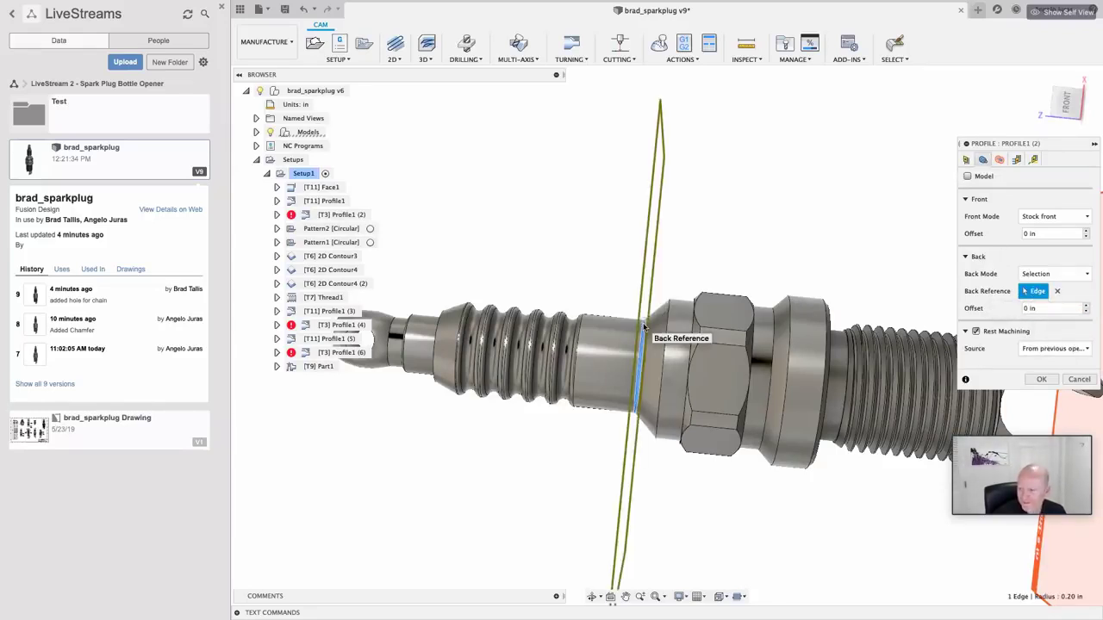
pyautogui.keyDown('shift'); pyautogui.moveTo(643, 327); pyautogui.dragTo(911, 333, button='middle'); pyautogui.keyUp('shift')
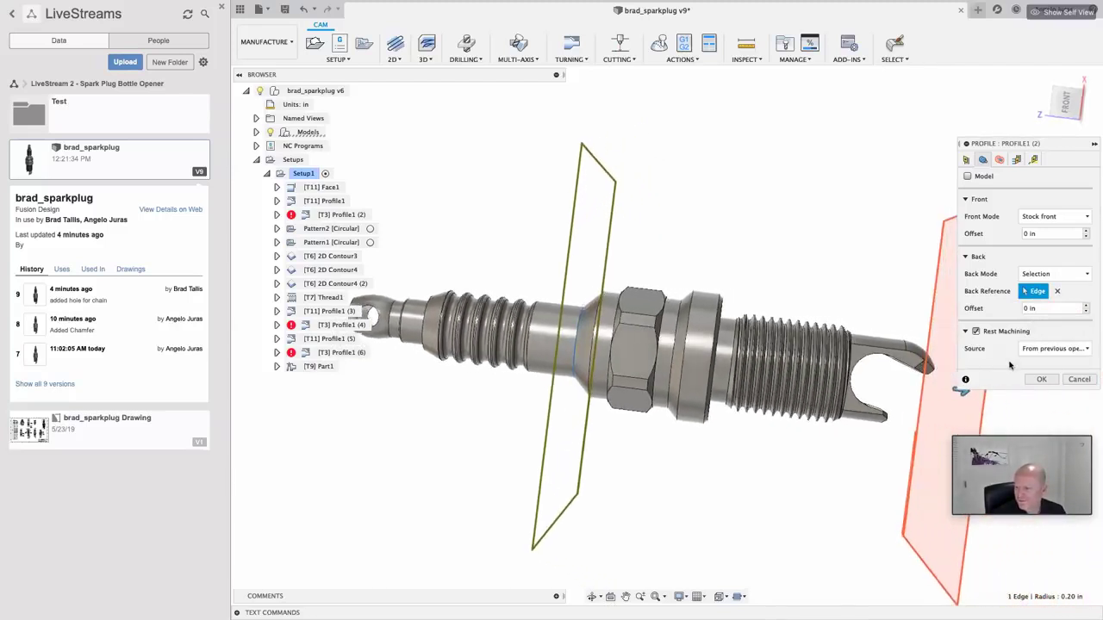
pyautogui.click(1037, 380)
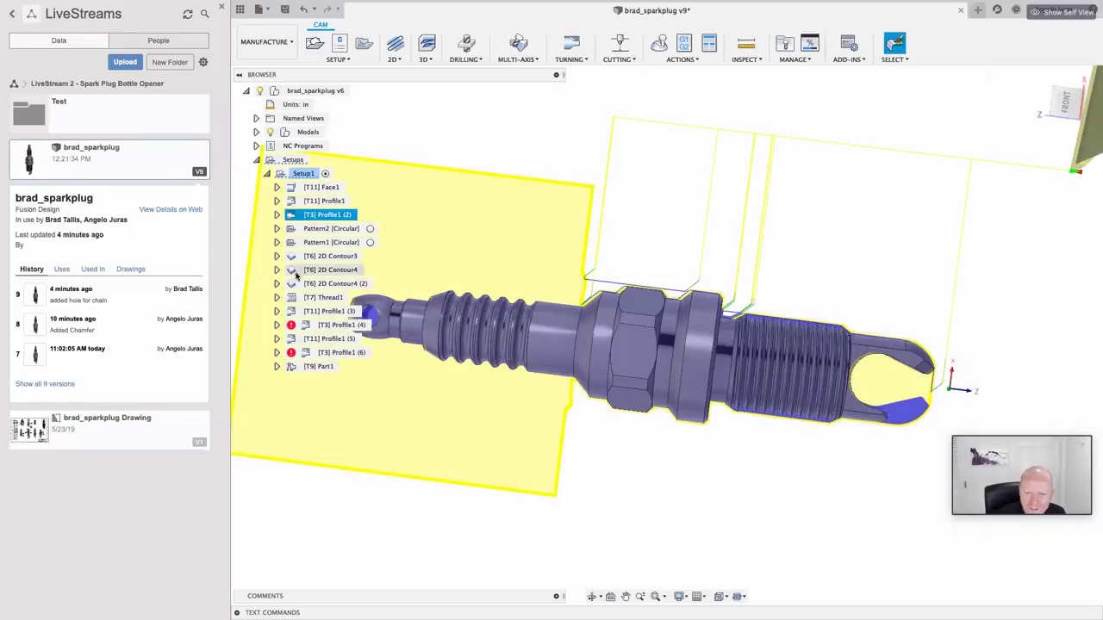
# Step: Regenerate [T3] Profile1 (4), then edit it while keeping its existing references
pyautogui.rightClick(328, 326)
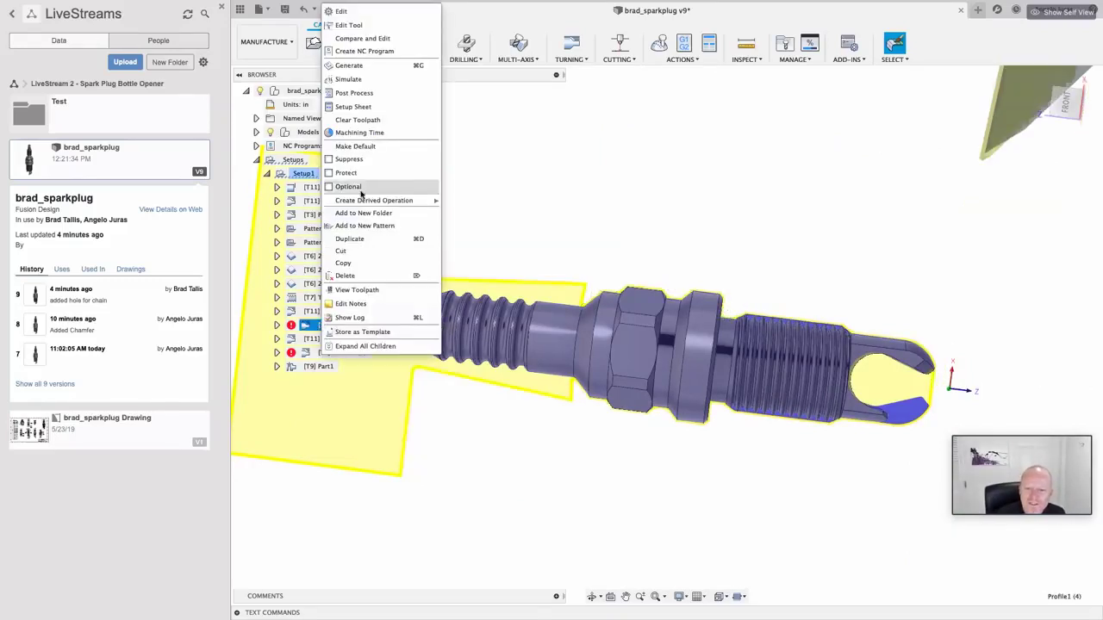
pyautogui.click(349, 66)
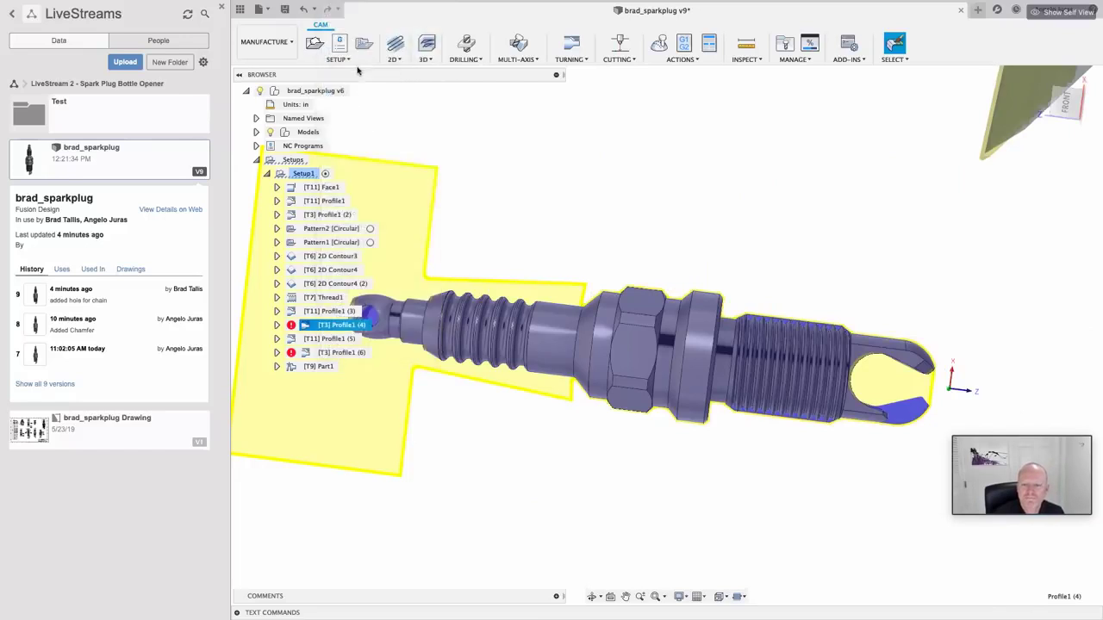
pyautogui.rightClick(323, 327)
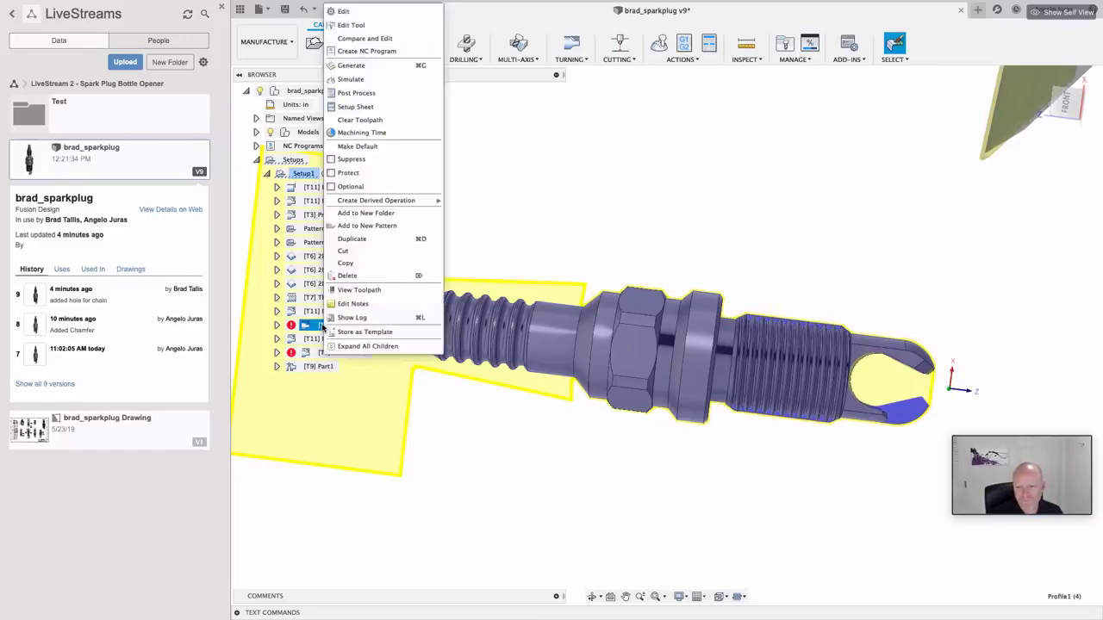
pyautogui.click(345, 11)
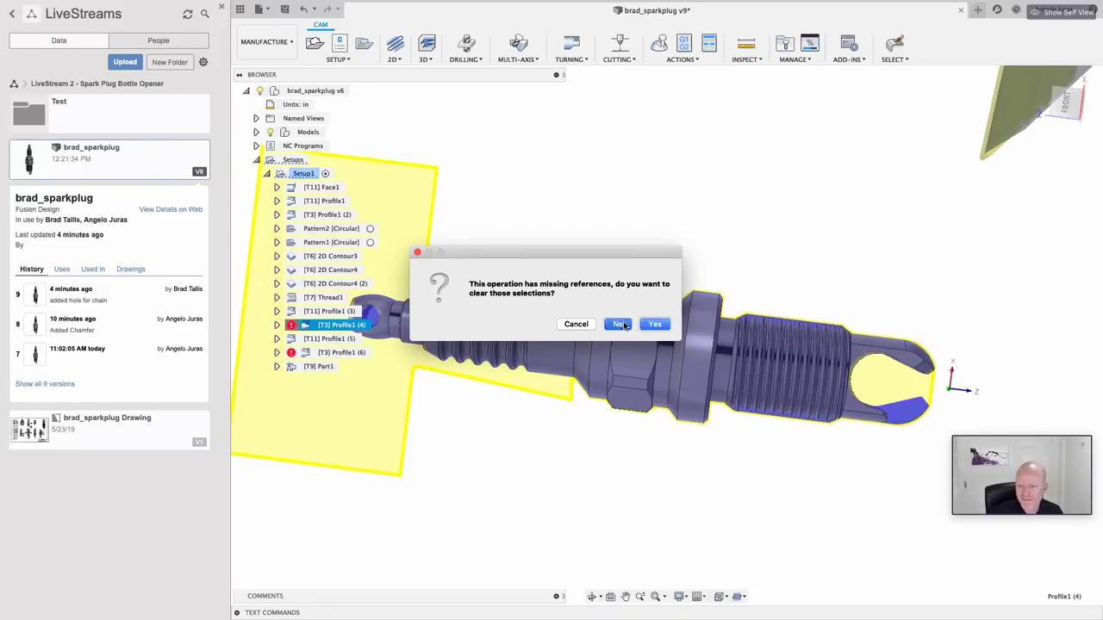
pyautogui.click(622, 324)
# Step: Replace the missing front reference of [T3] Profile1 (4) with a hex-nut vertex
pyautogui.click(981, 164)
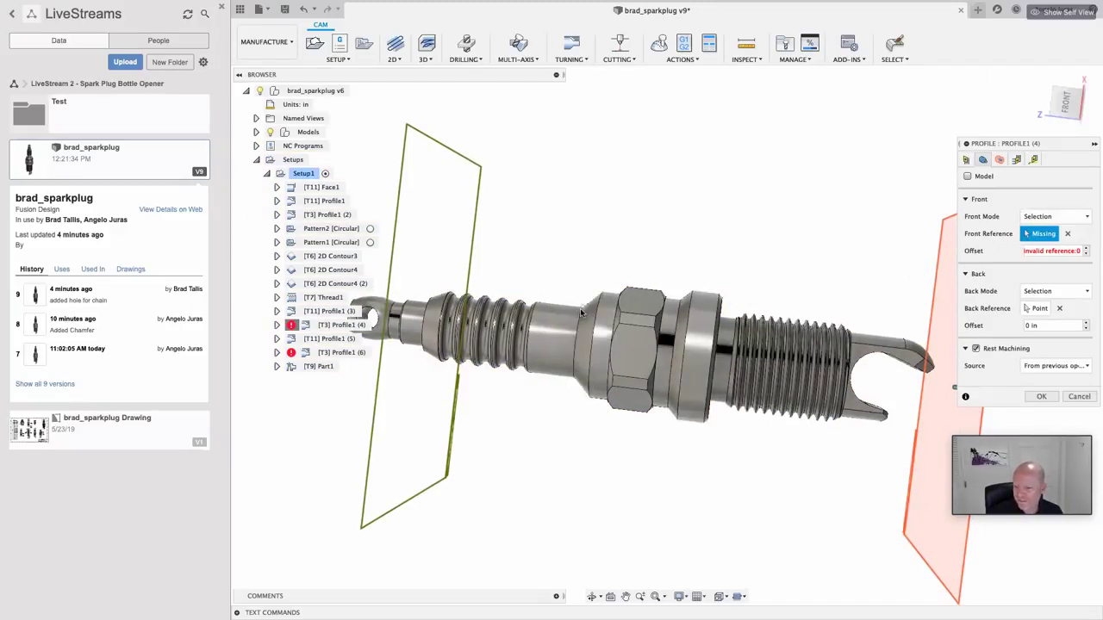
pyautogui.click(1067, 234)
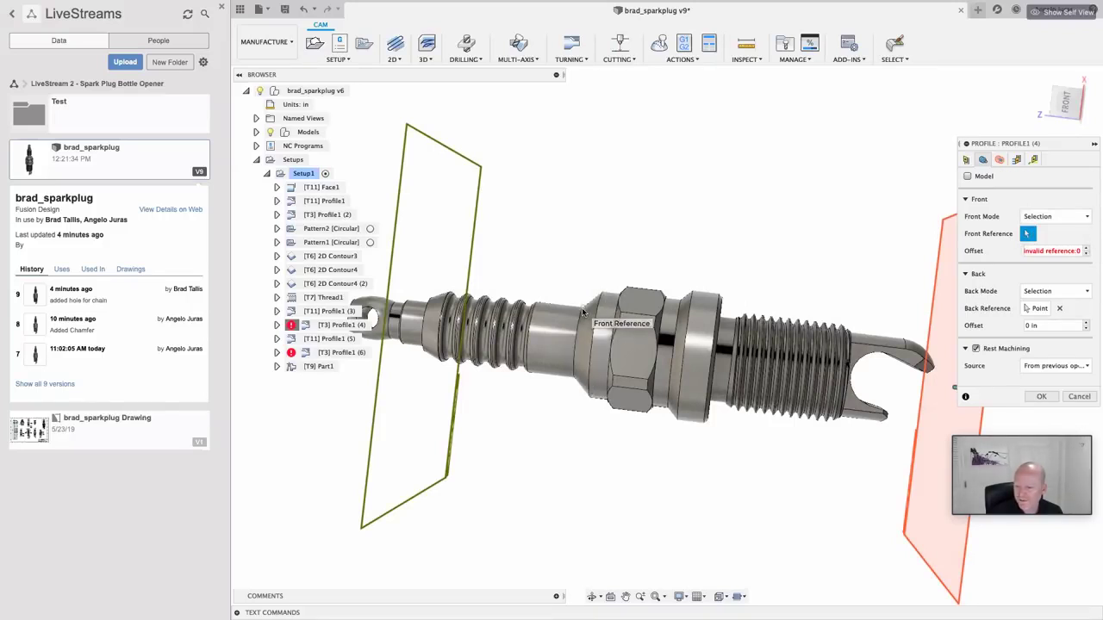
pyautogui.click(589, 343)
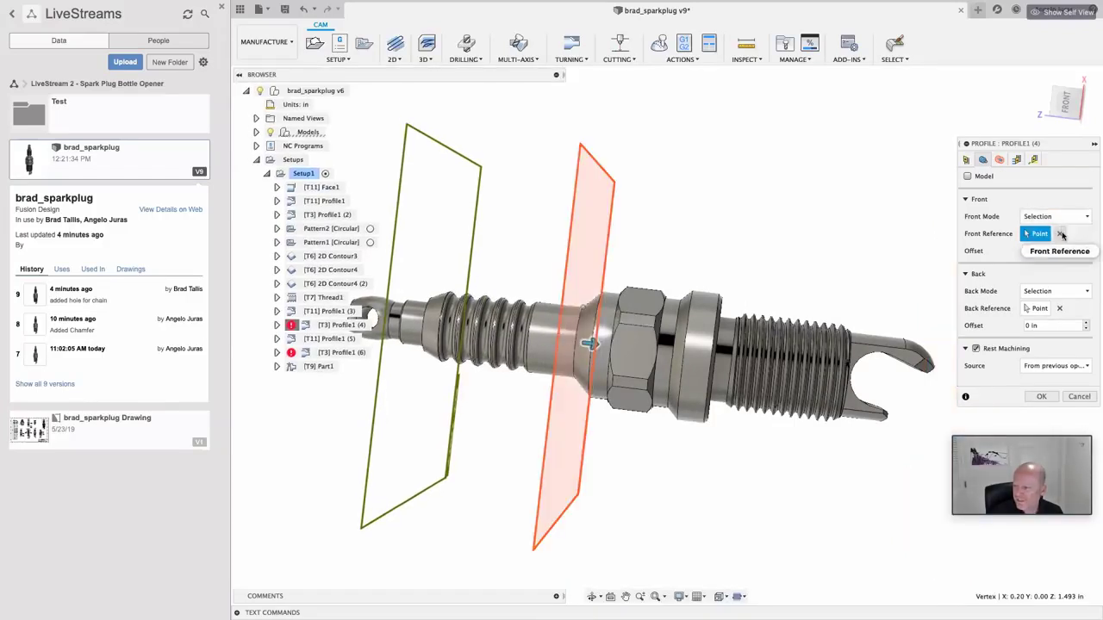
pyautogui.click(1062, 235)
pyautogui.click(664, 300)
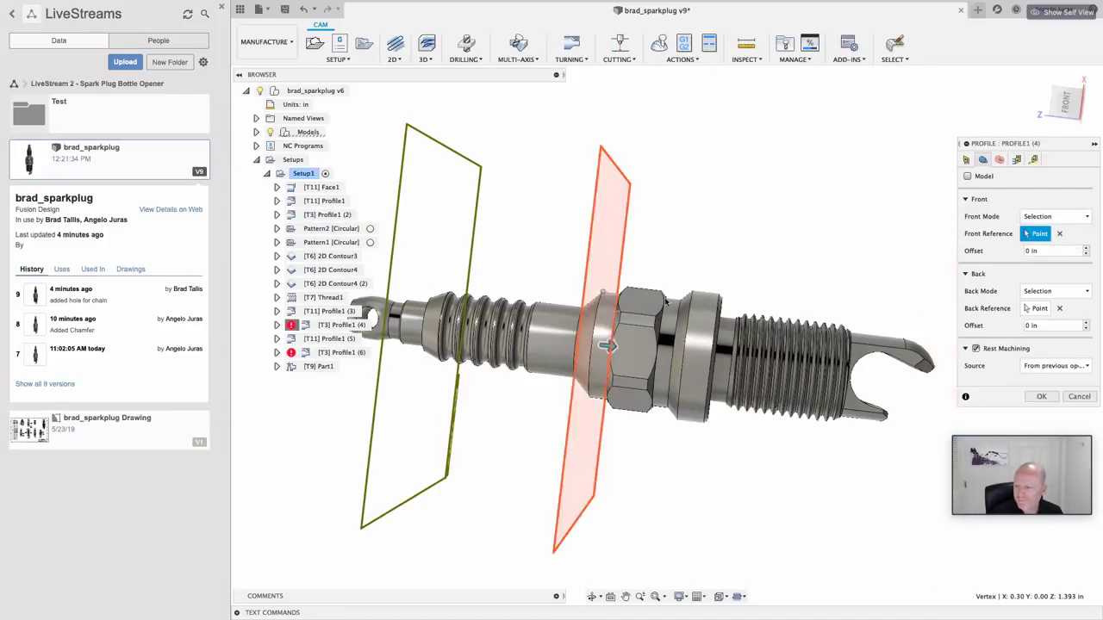
pyautogui.click(1041, 397)
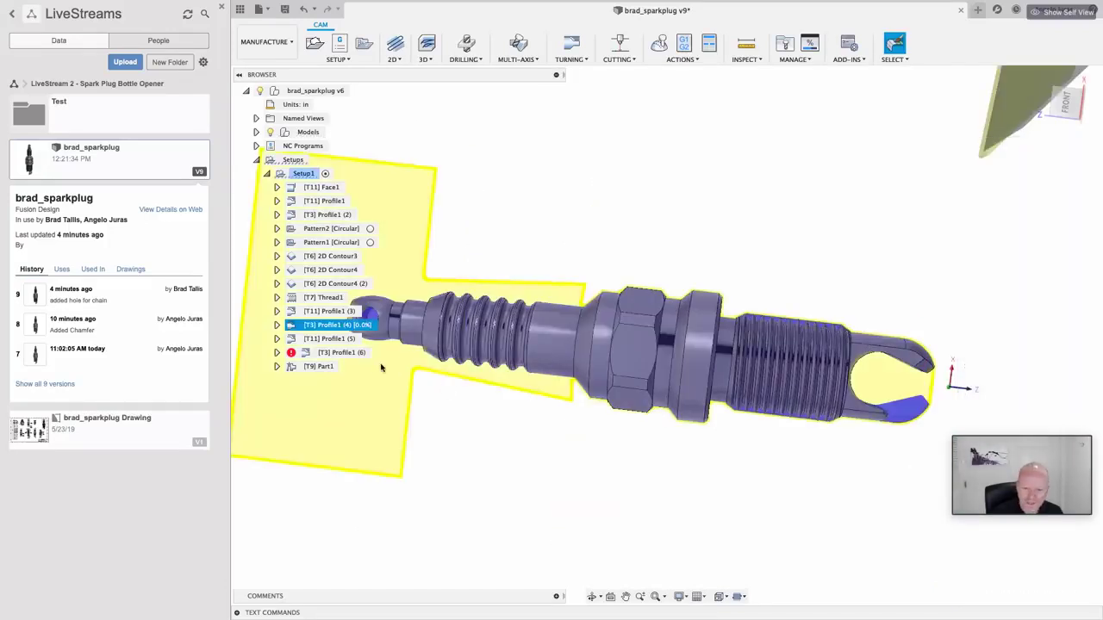
pyautogui.click(340, 354)
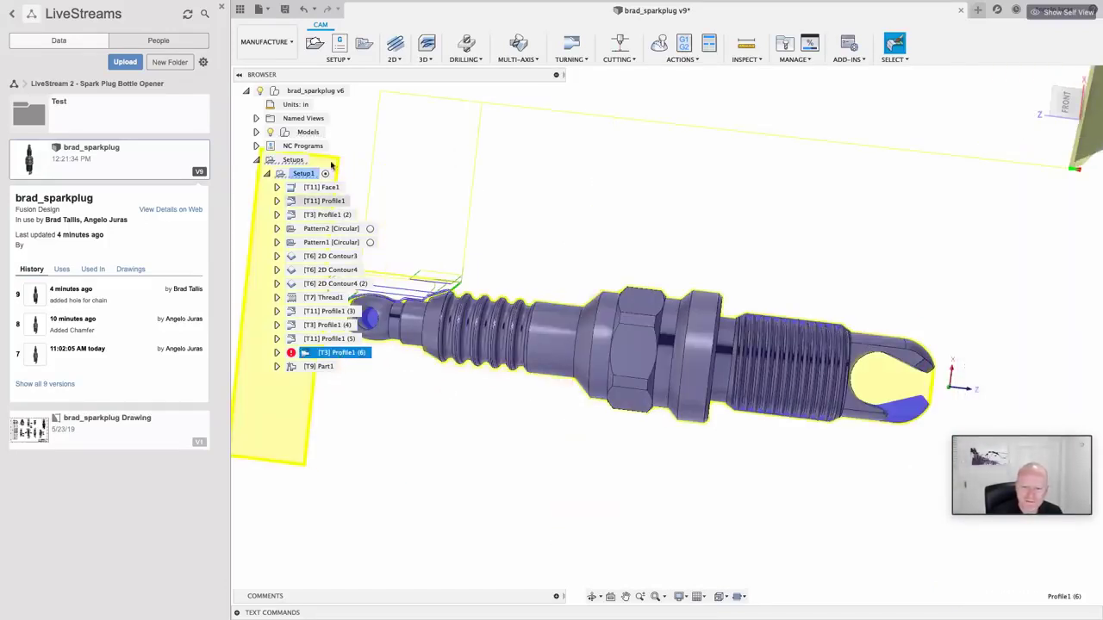
# Step: Regenerate the [T3] Profile1 (6) toolpath and inspect the tilted model
pyautogui.rightClick(341, 354)
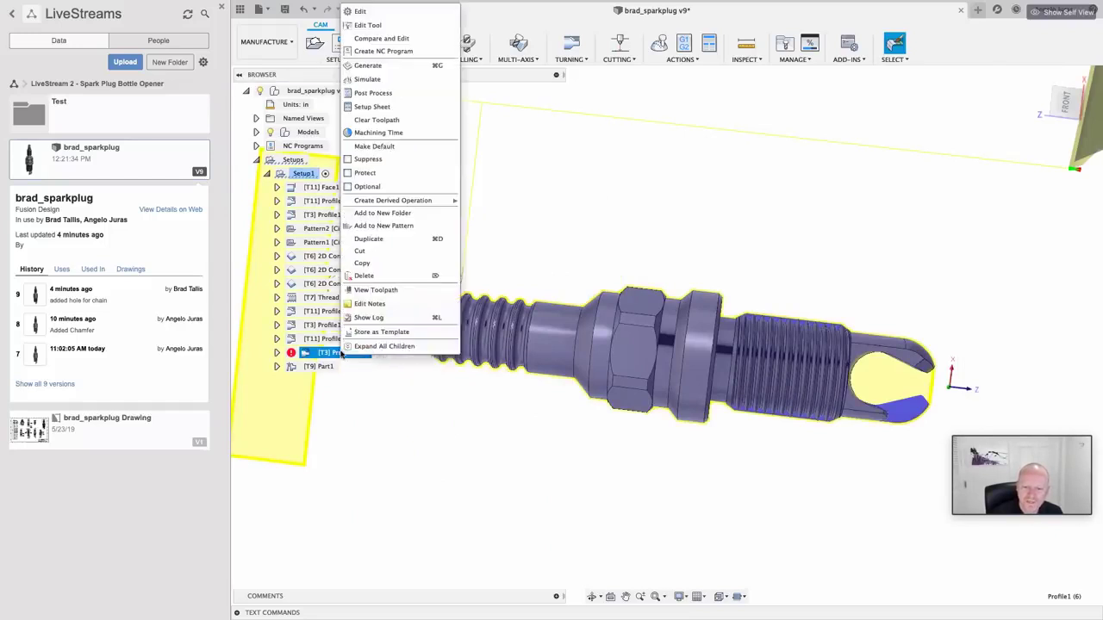
pyautogui.click(380, 67)
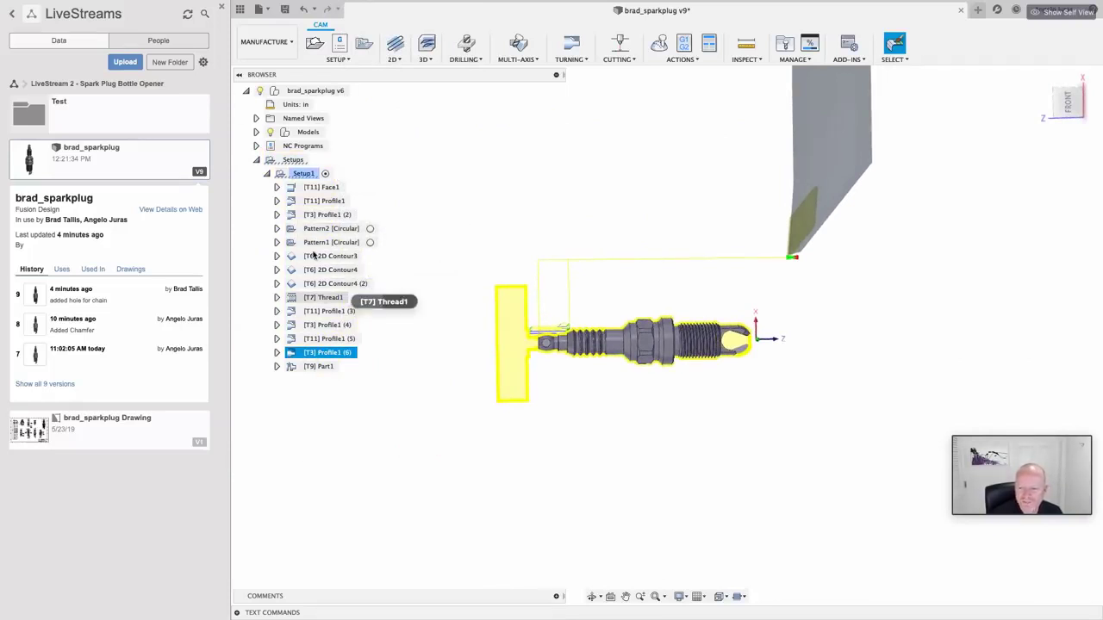
pyautogui.keyDown('shift'); pyautogui.moveTo(539, 367); pyautogui.dragTo(562, 338, button='middle'); pyautogui.keyUp('shift')
pyautogui.scroll(5, 562, 338)
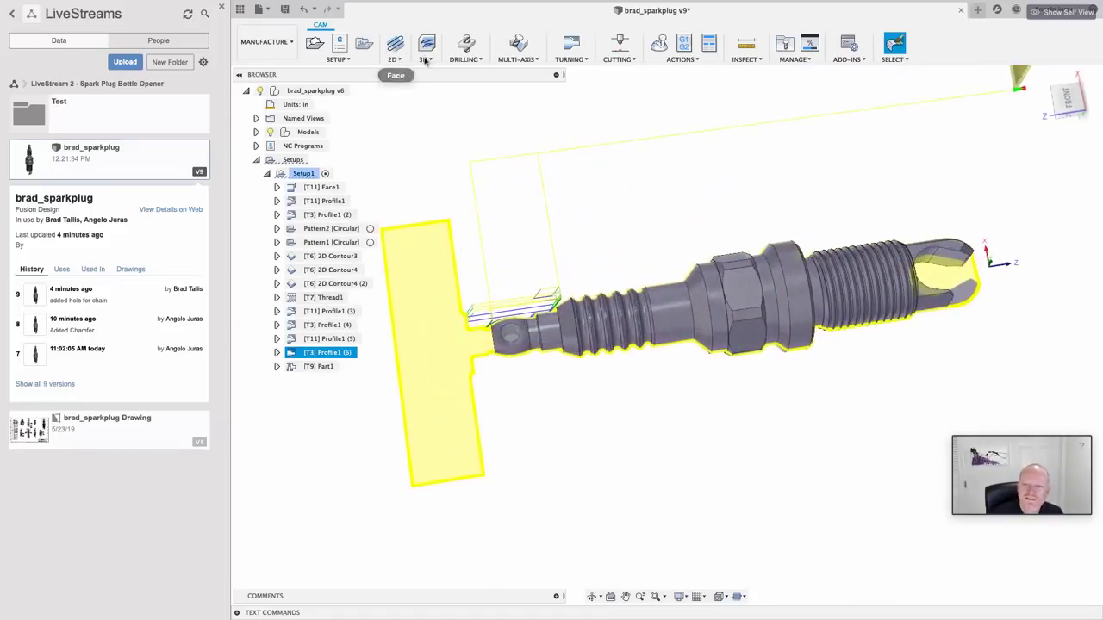
# Step: Start a new drill operation using the #13 Ø1/8" 118° drill bit
pyautogui.click(472, 61)
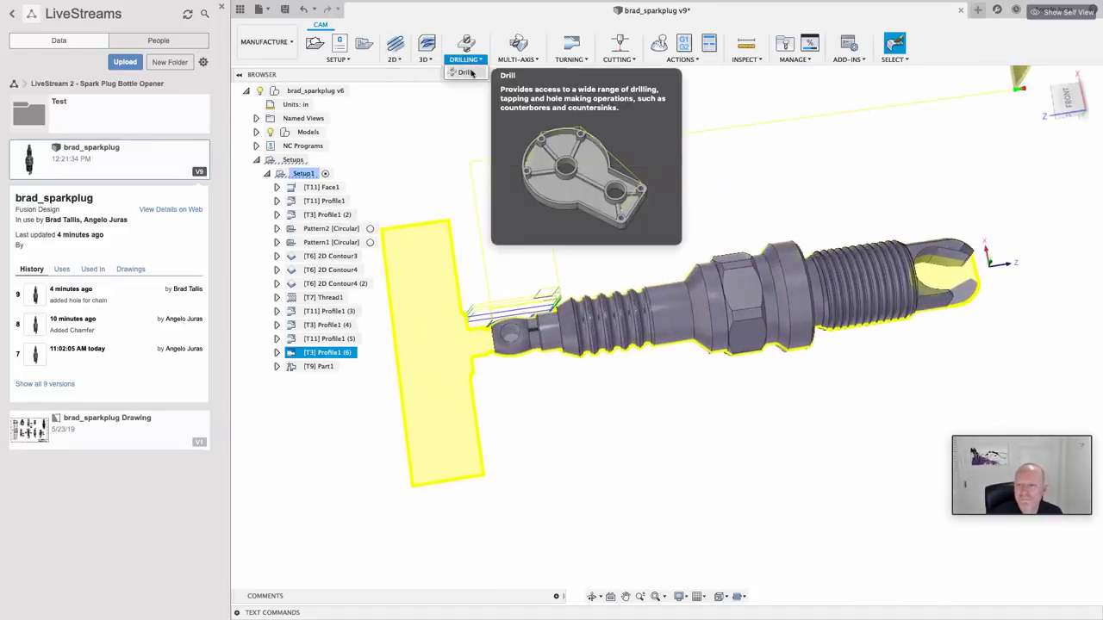
pyautogui.click(470, 72)
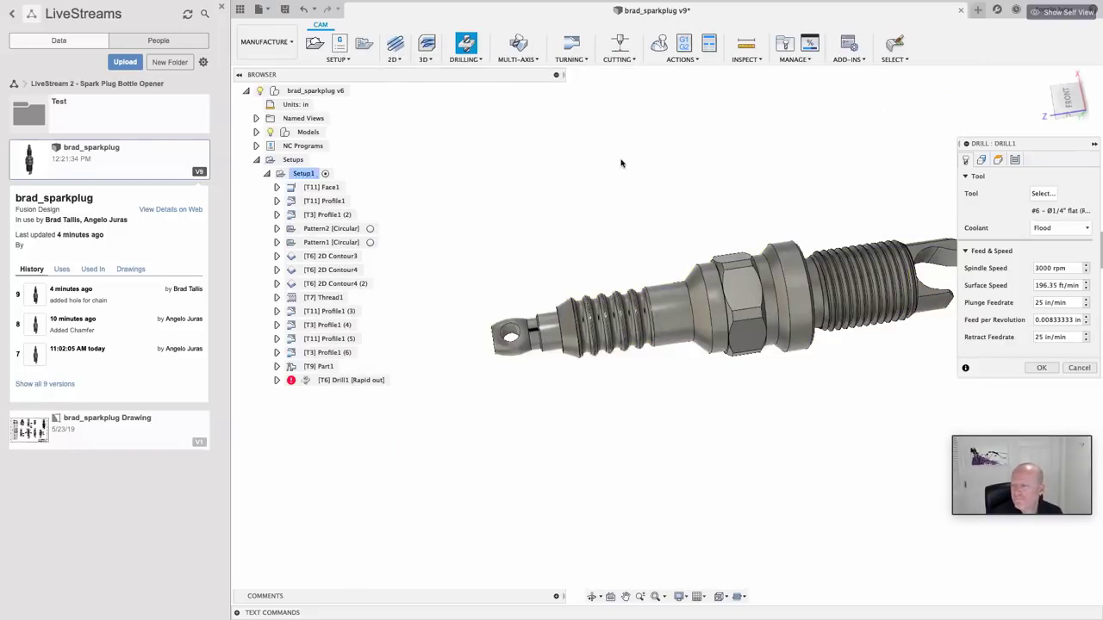
pyautogui.click(1042, 194)
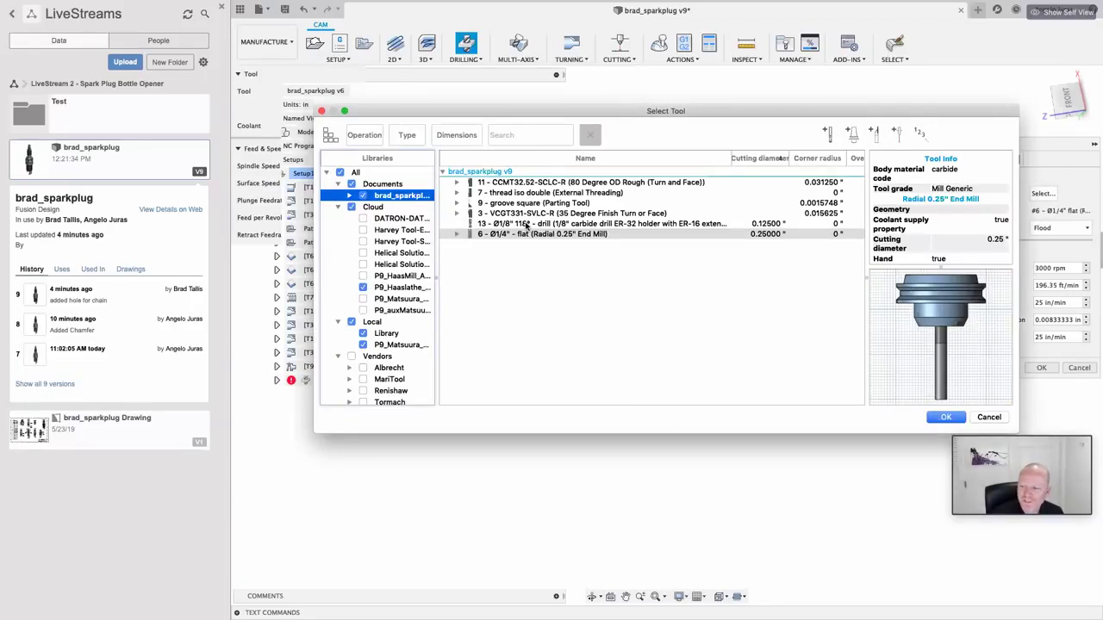
pyautogui.click(527, 224)
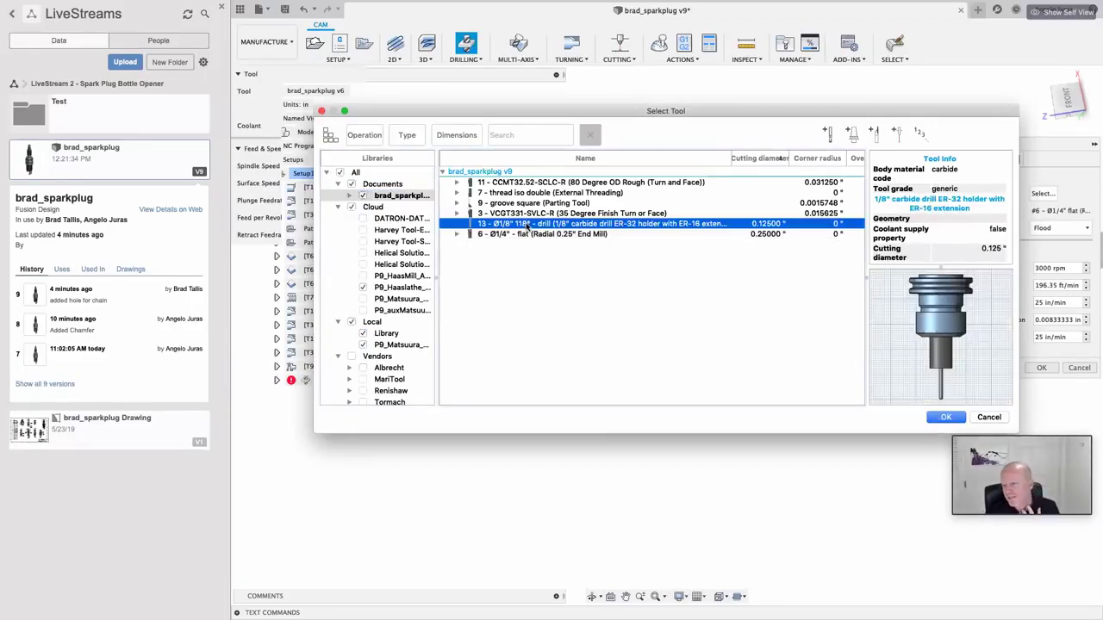
pyautogui.click(946, 418)
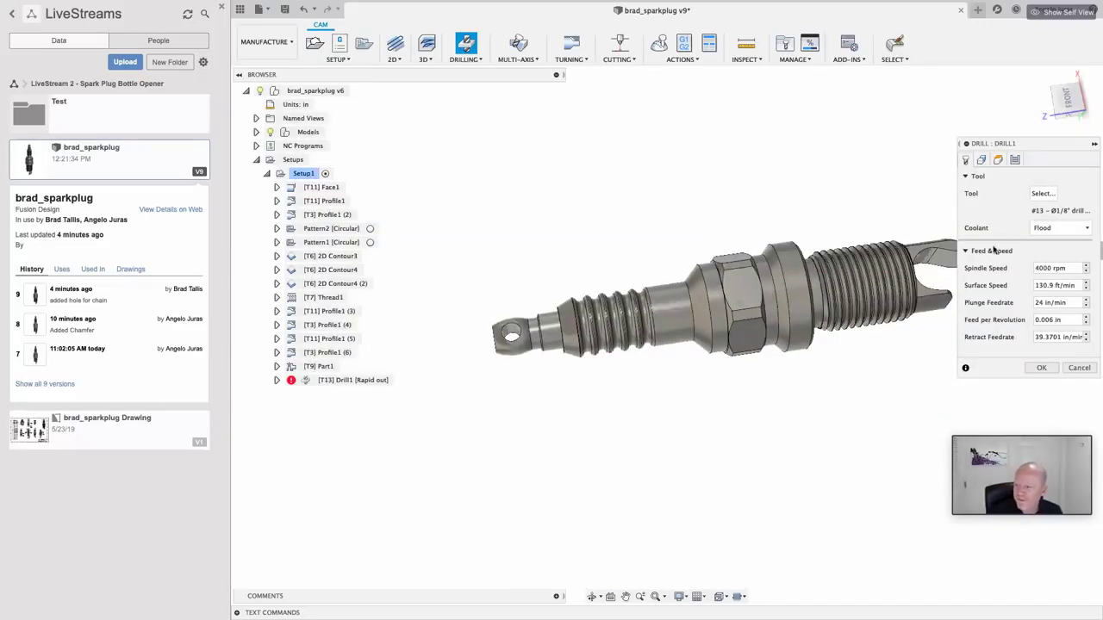
# Step: Orient the tool Z axis from a model face and select the chain hole face at the plug's tip
pyautogui.click(981, 160)
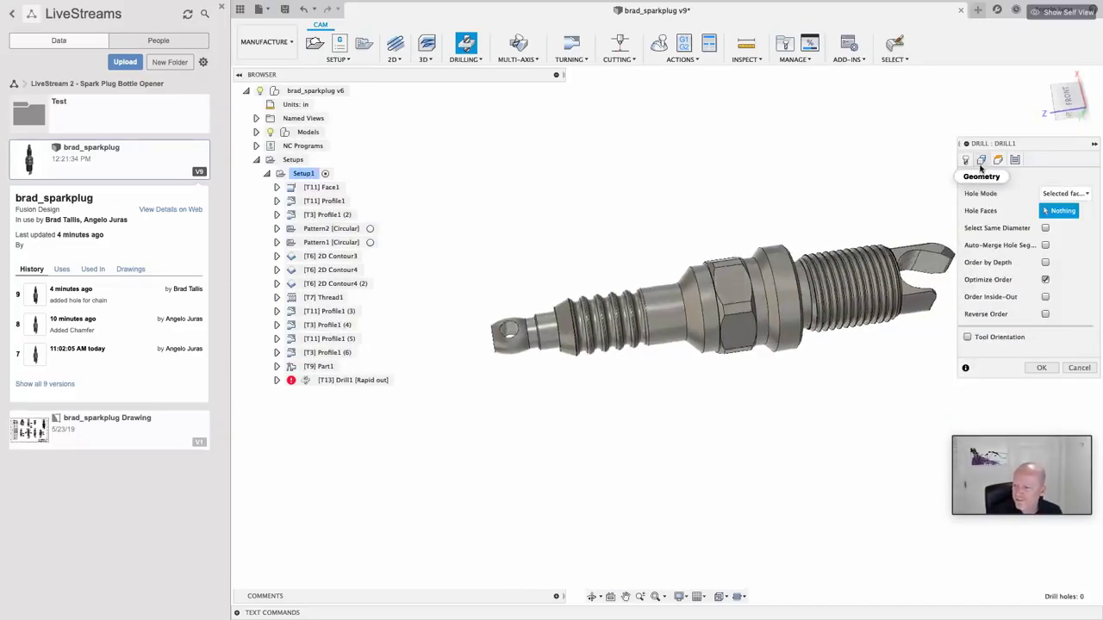
pyautogui.click(975, 337)
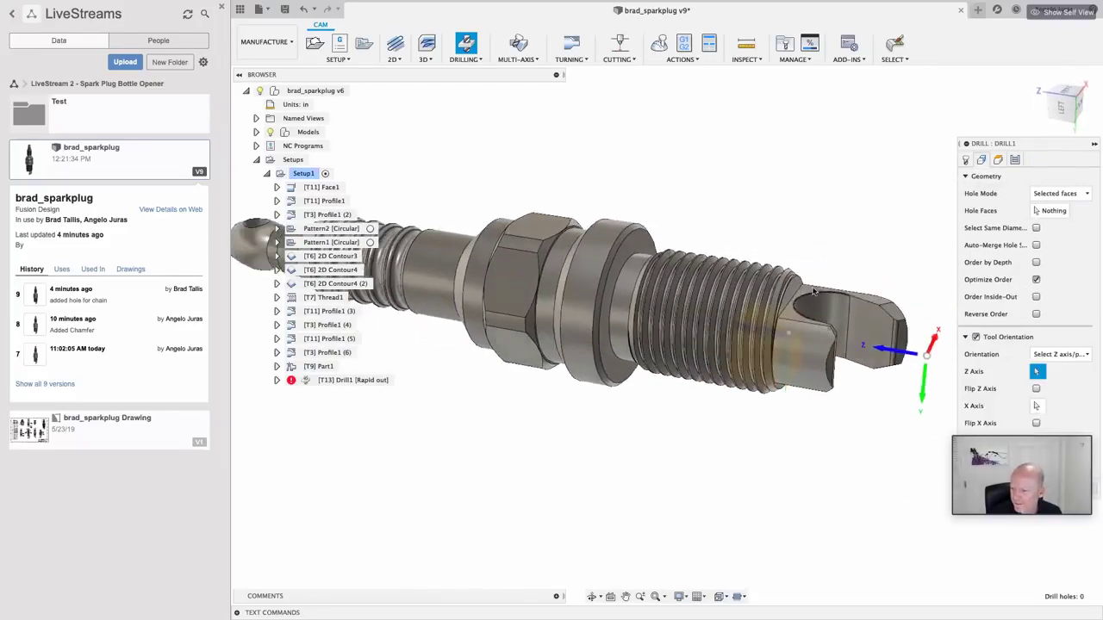
pyautogui.click(813, 296)
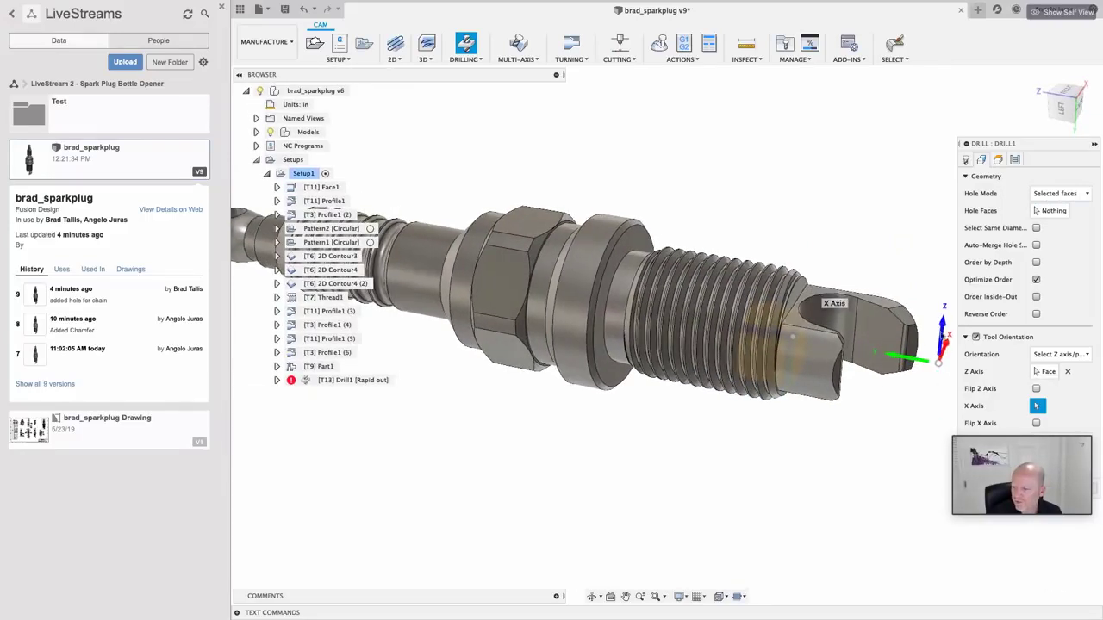
pyautogui.click(1048, 210)
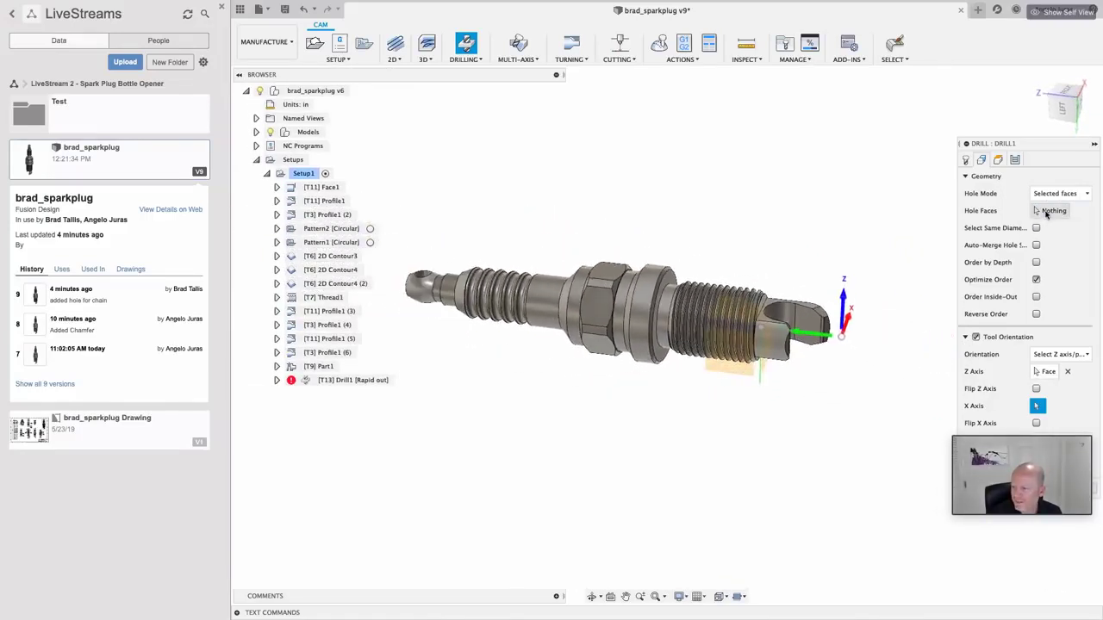
pyautogui.scroll(5, 532, 313)
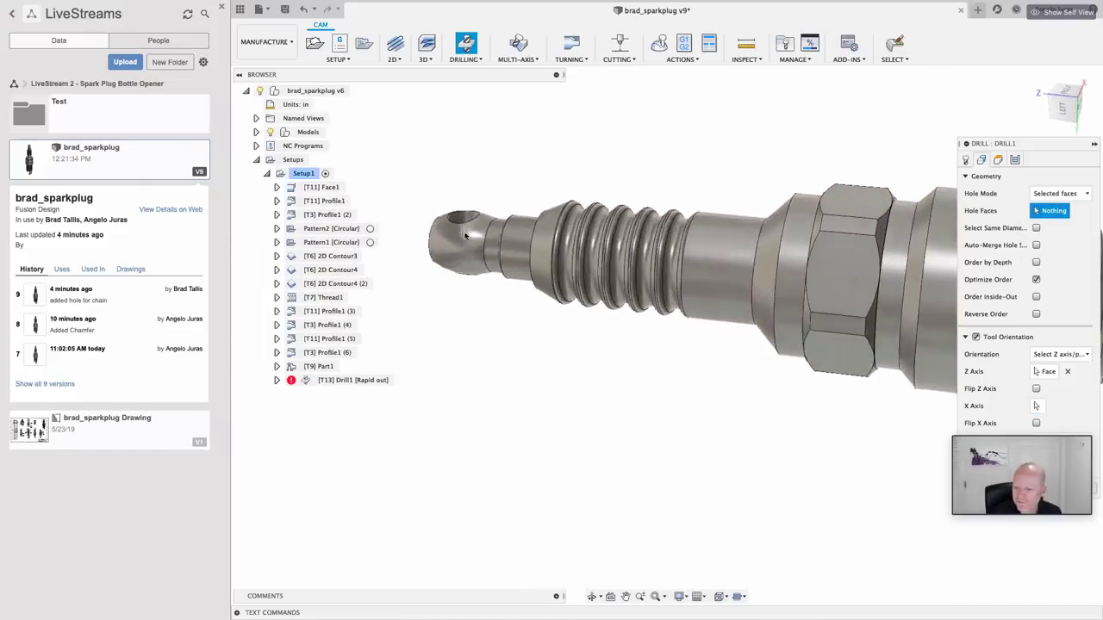
pyautogui.click(463, 222)
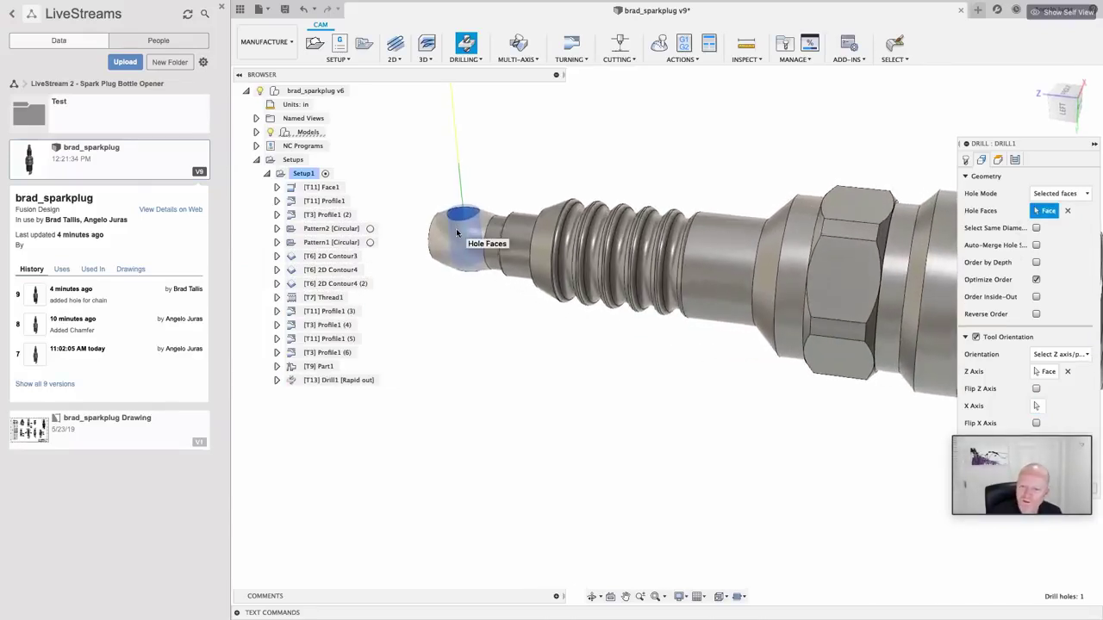
pyautogui.click(1062, 110)
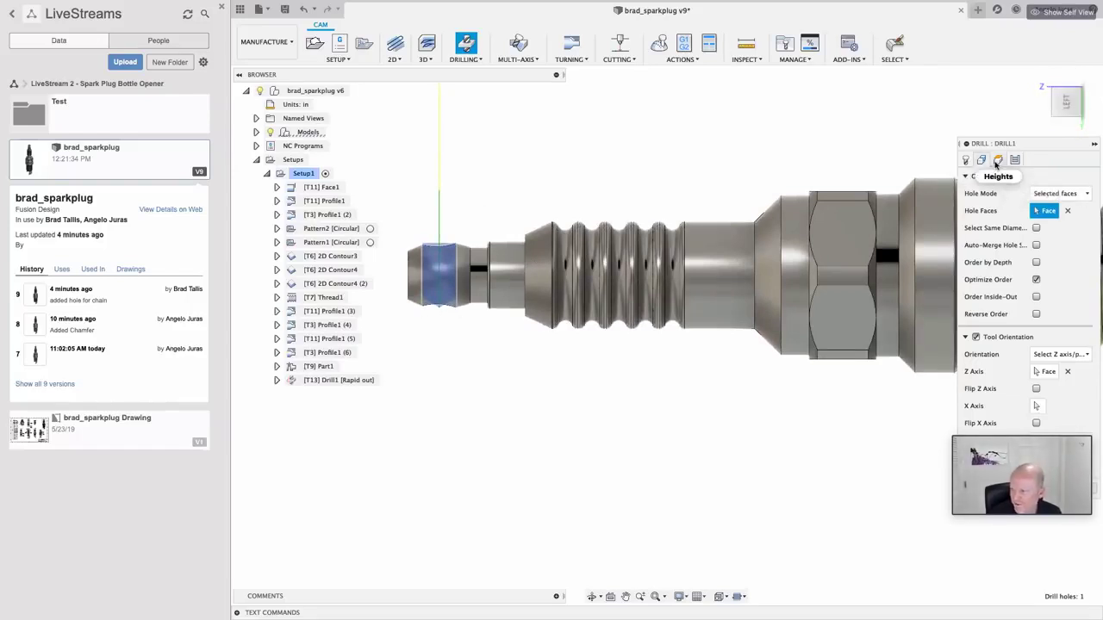
# Step: Accept default heights and the Drilling – rapid out cycle to create [T13] Drill1
pyautogui.click(998, 161)
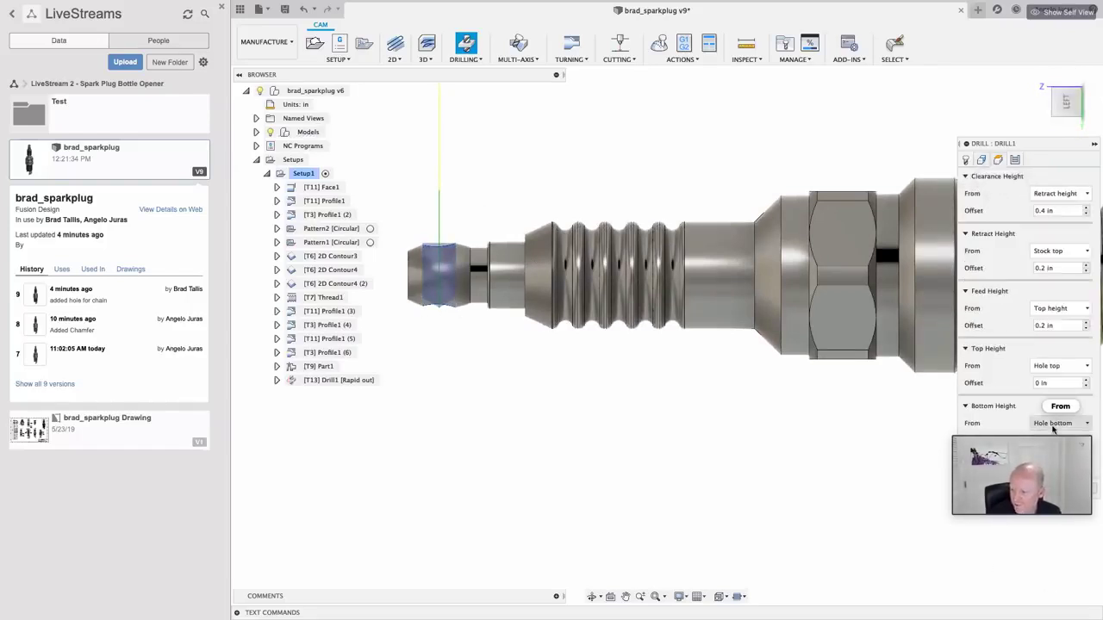
pyautogui.moveTo(1053, 428)
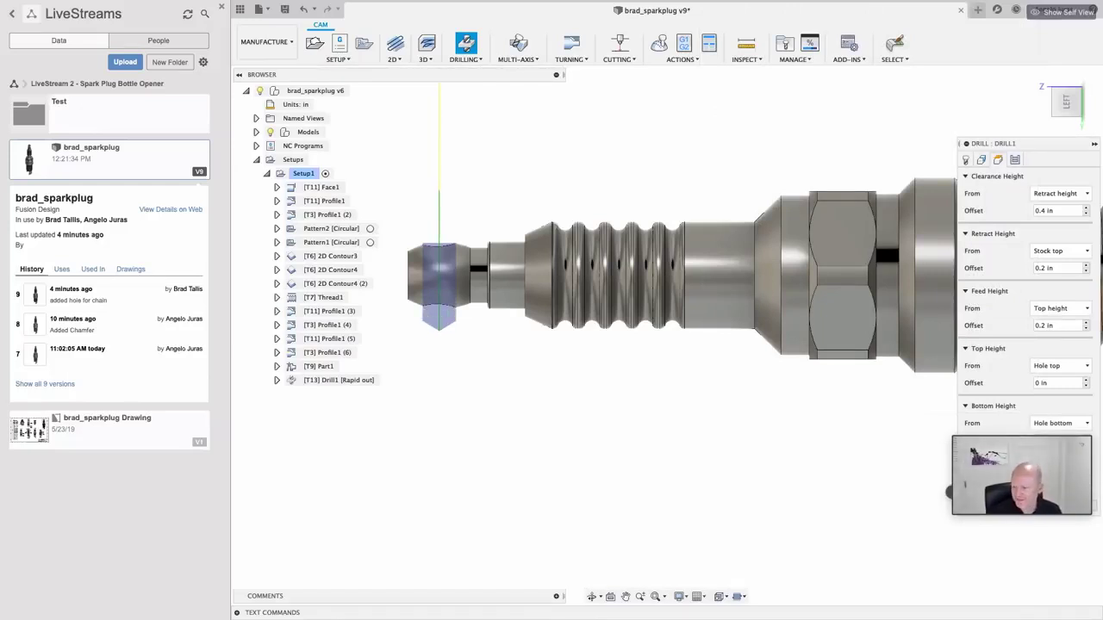
pyautogui.click(1015, 162)
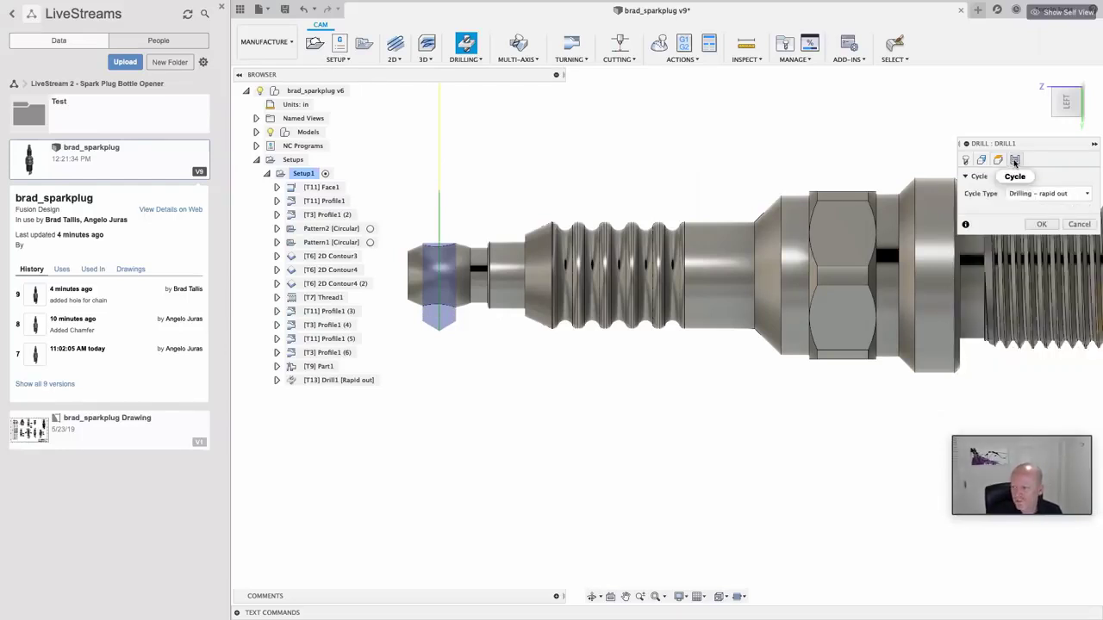
pyautogui.click(1083, 195)
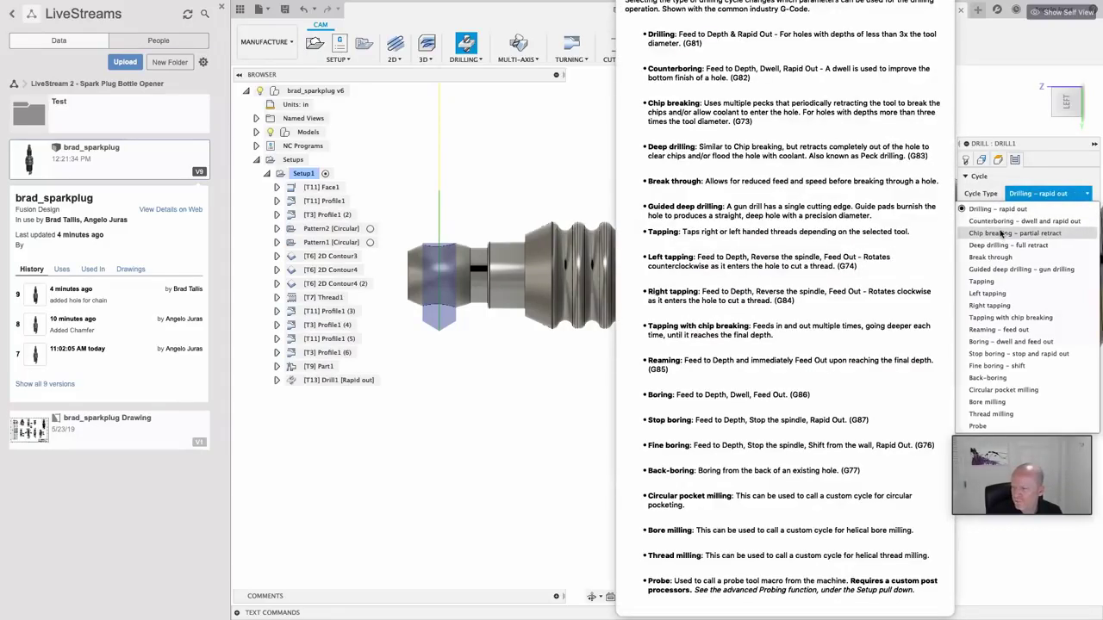
pyautogui.click(998, 209)
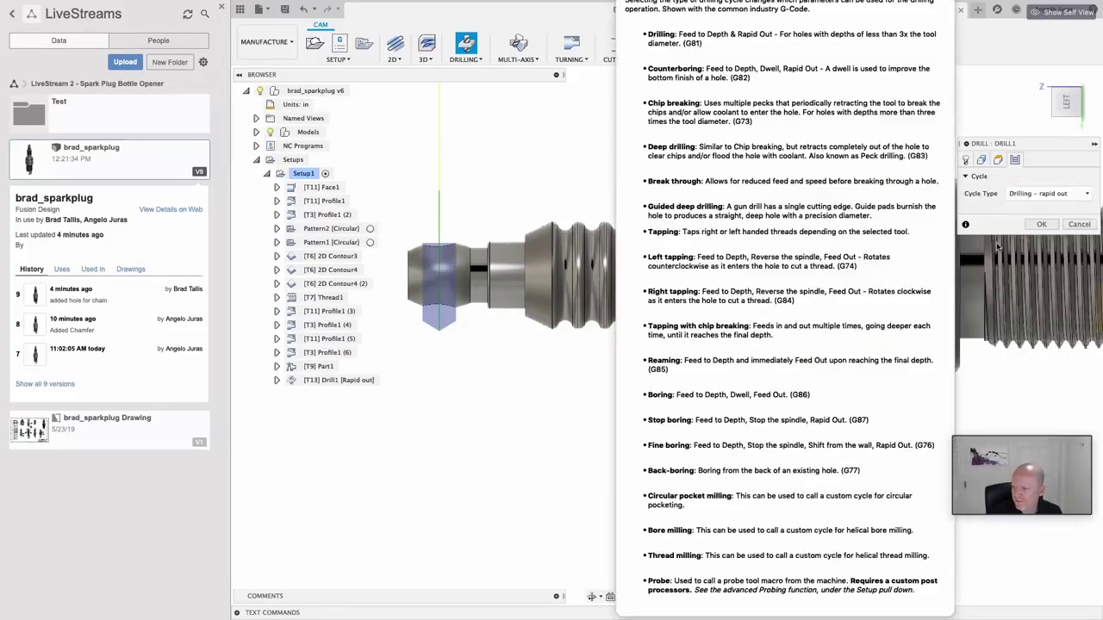
pyautogui.click(1044, 224)
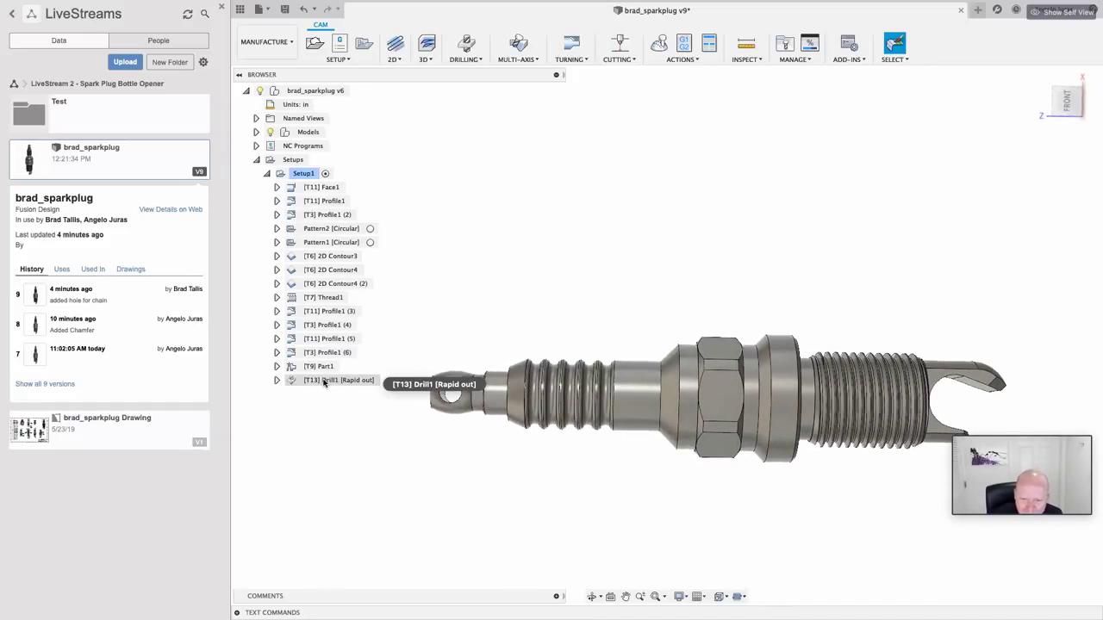
# Step: Move [T13] Drill1 above [T9] Part1 in Setup1 and preview both toolpaths
pyautogui.moveTo(324, 382); pyautogui.dragTo(326, 357)
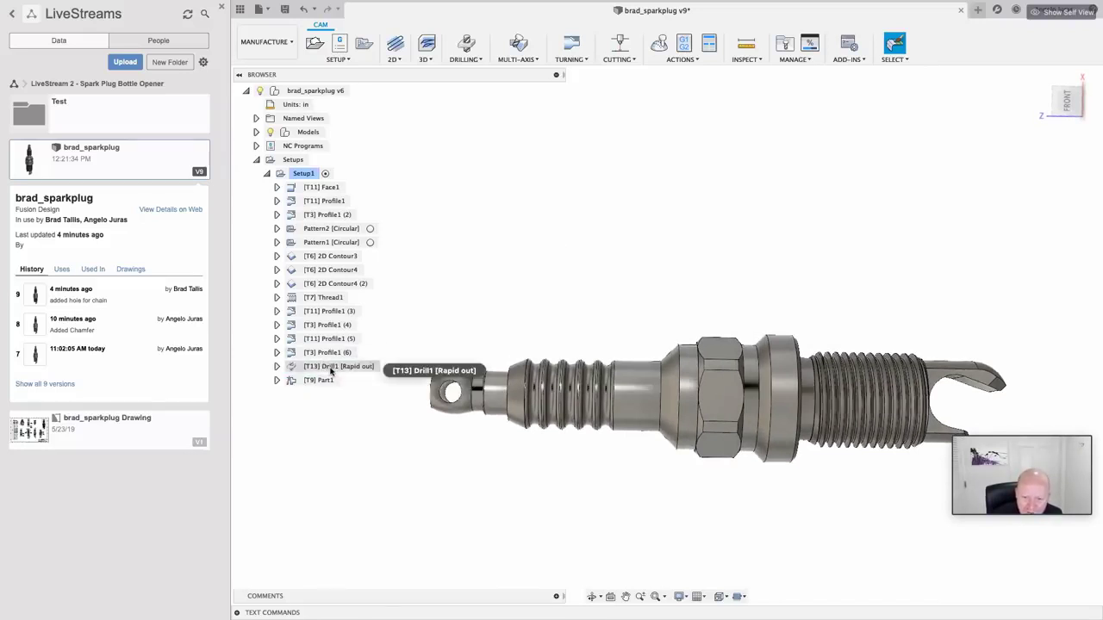
pyautogui.click(329, 354)
pyautogui.click(317, 367)
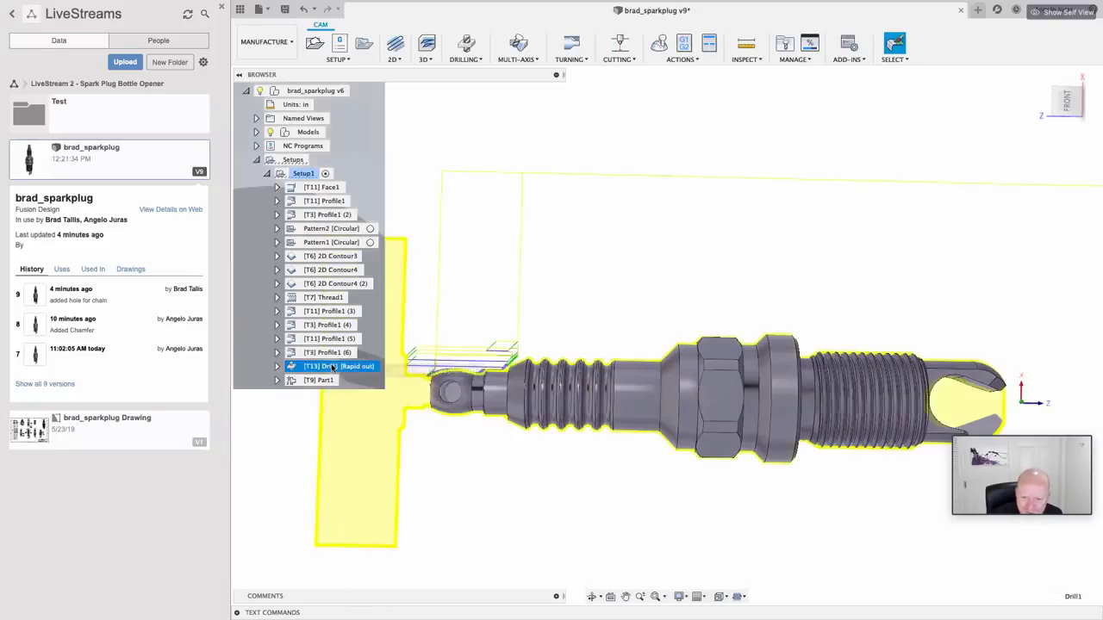
pyautogui.click(316, 381)
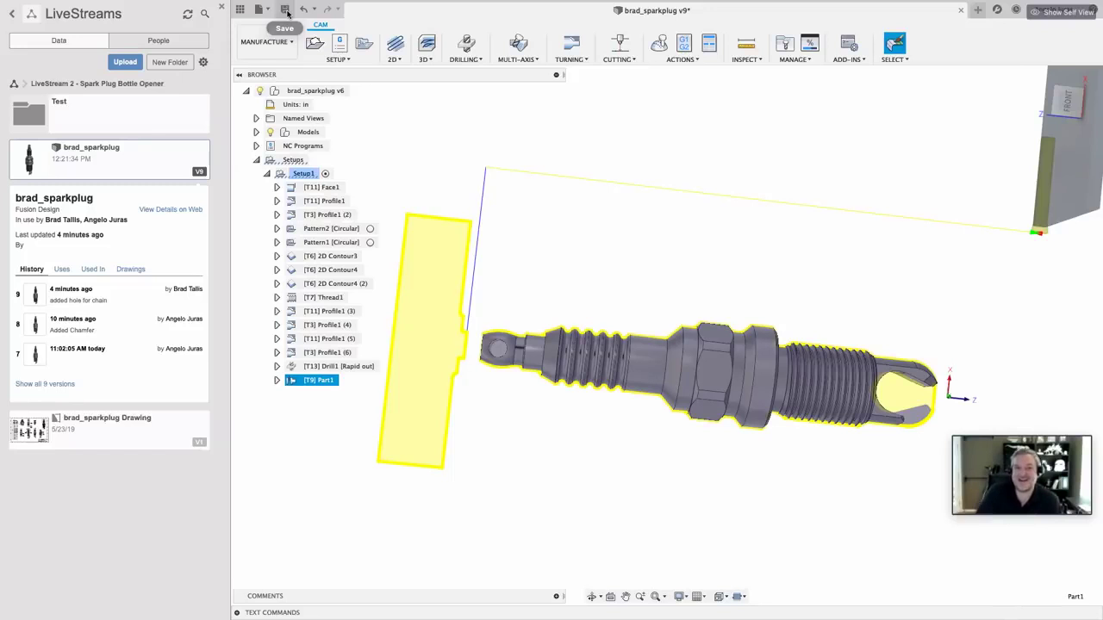
# Step: Save version v10 with the description 'Added Drilled Hole in CAM'
pyautogui.click(287, 11)
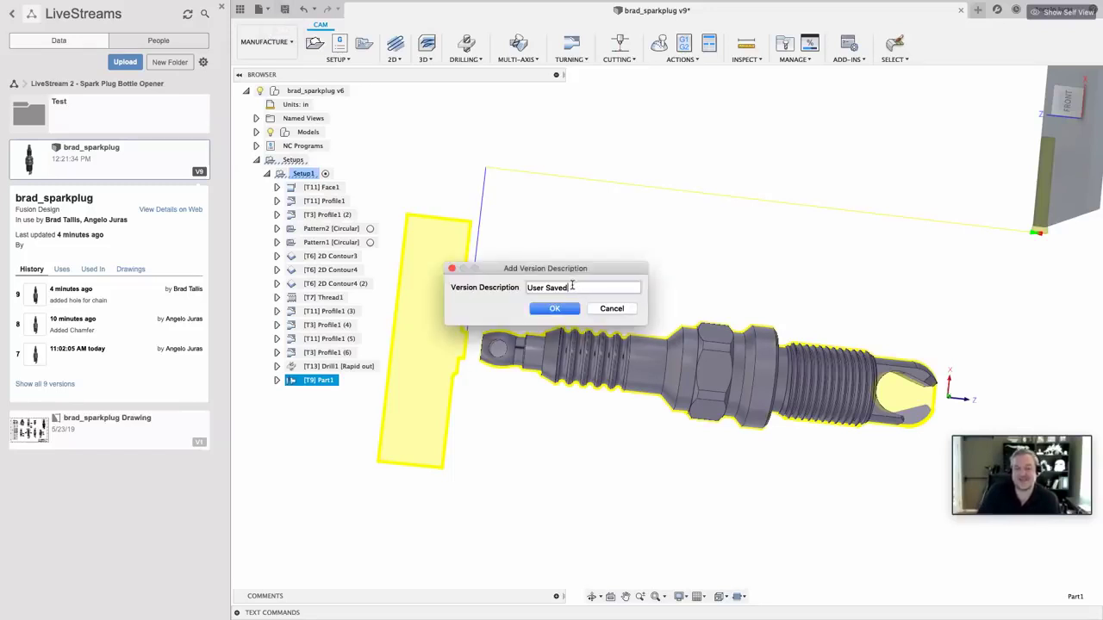
pyautogui.moveTo(570, 288); pyautogui.dragTo(520, 295)
pyautogui.write('Add')
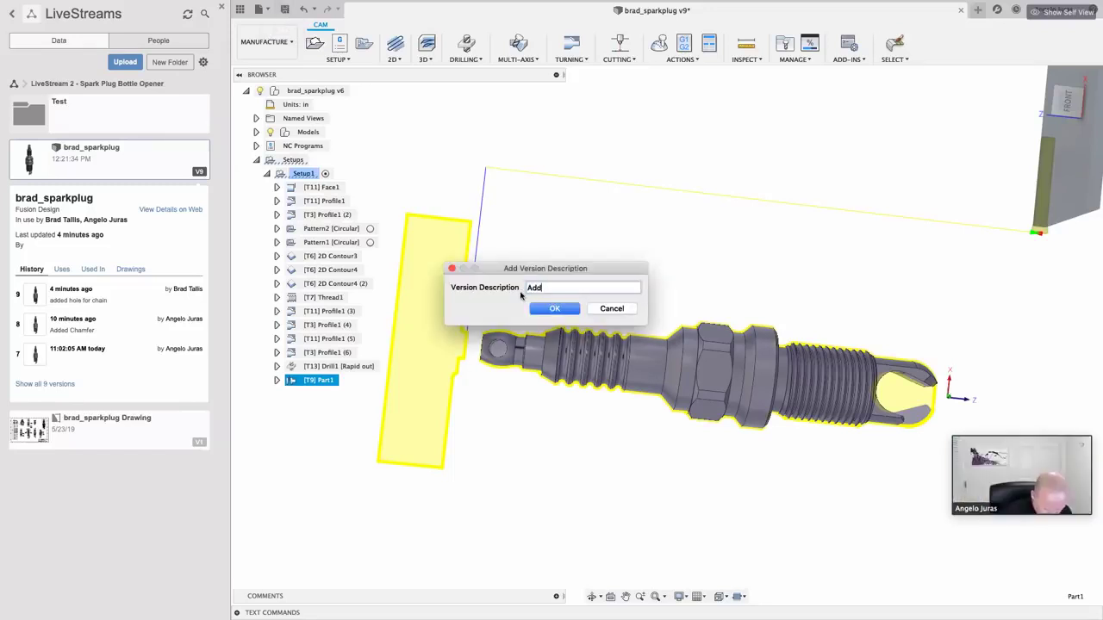
pyautogui.write('ed')
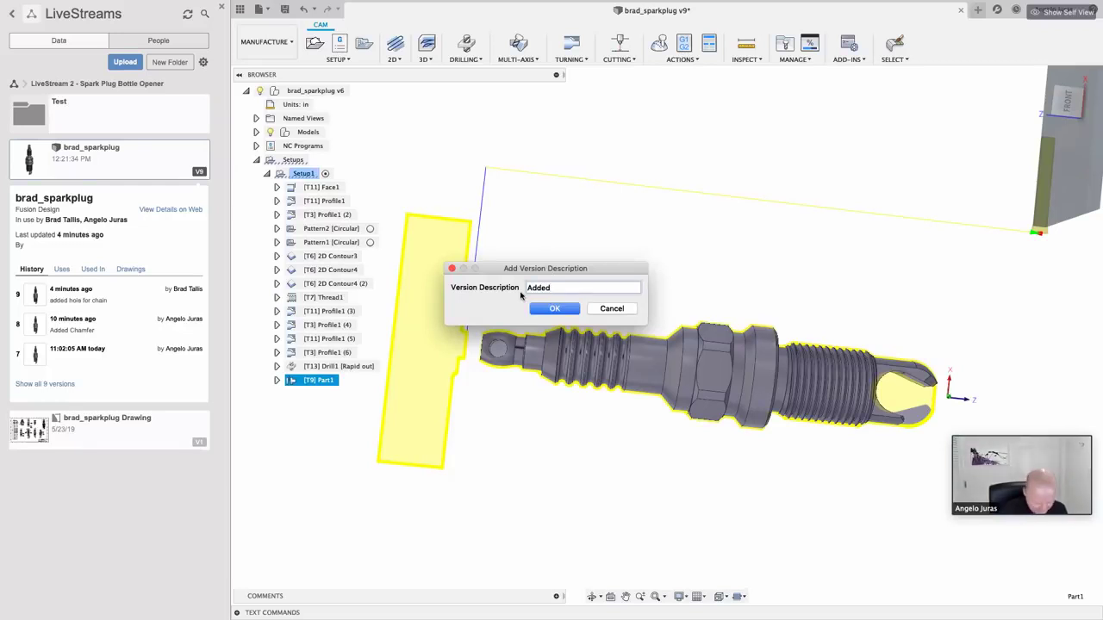
pyautogui.write(' Drilled ')
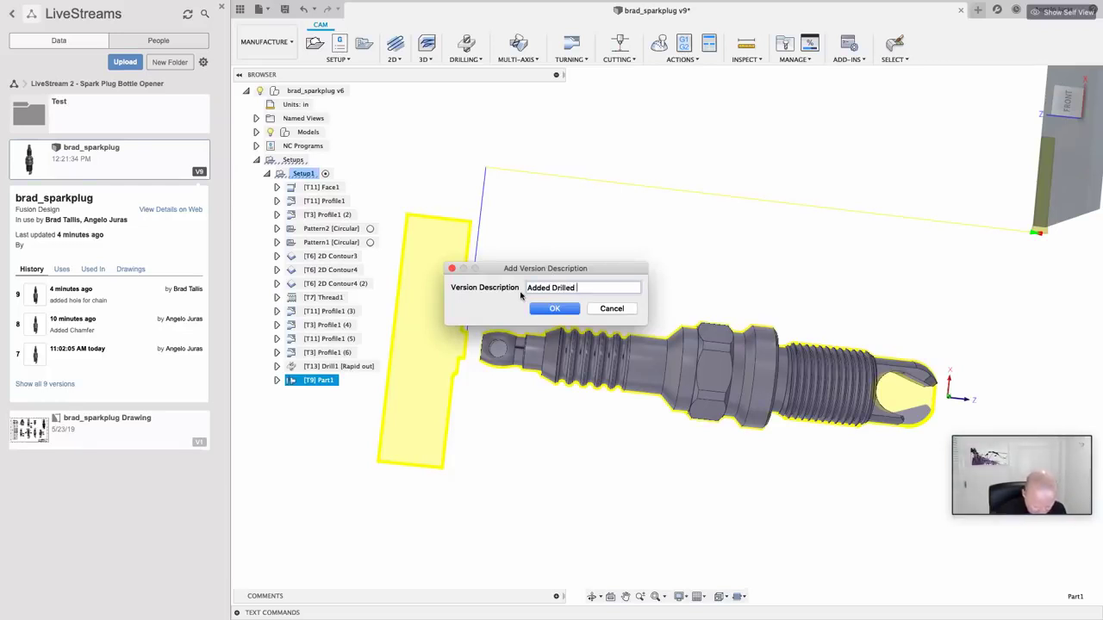
pyautogui.write('Hole in C')
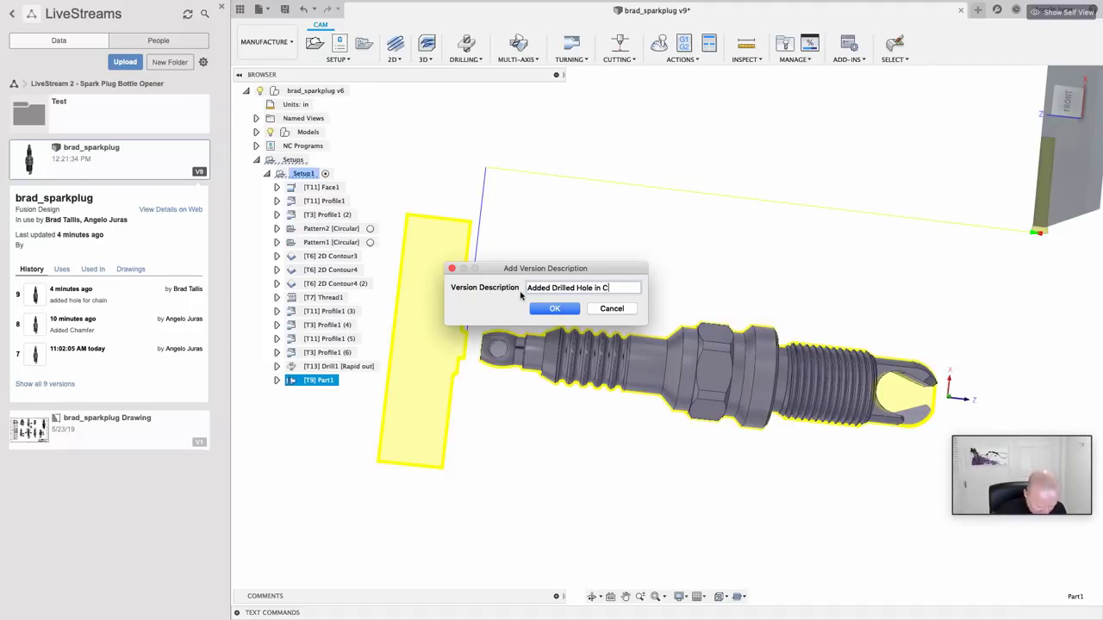
pyautogui.write('AM')
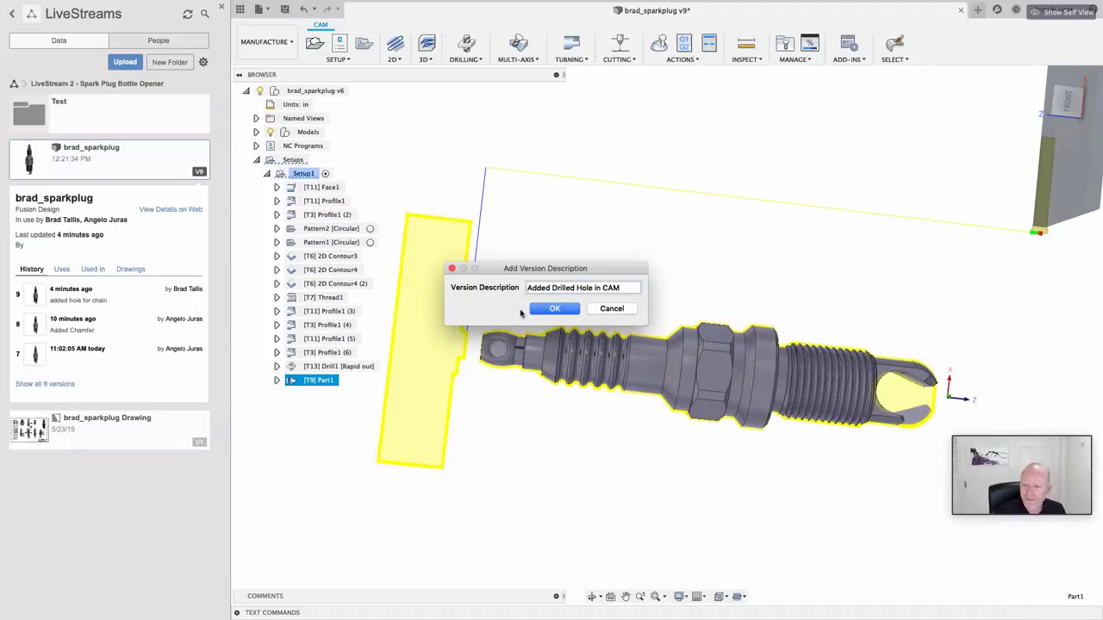
pyautogui.click(539, 312)
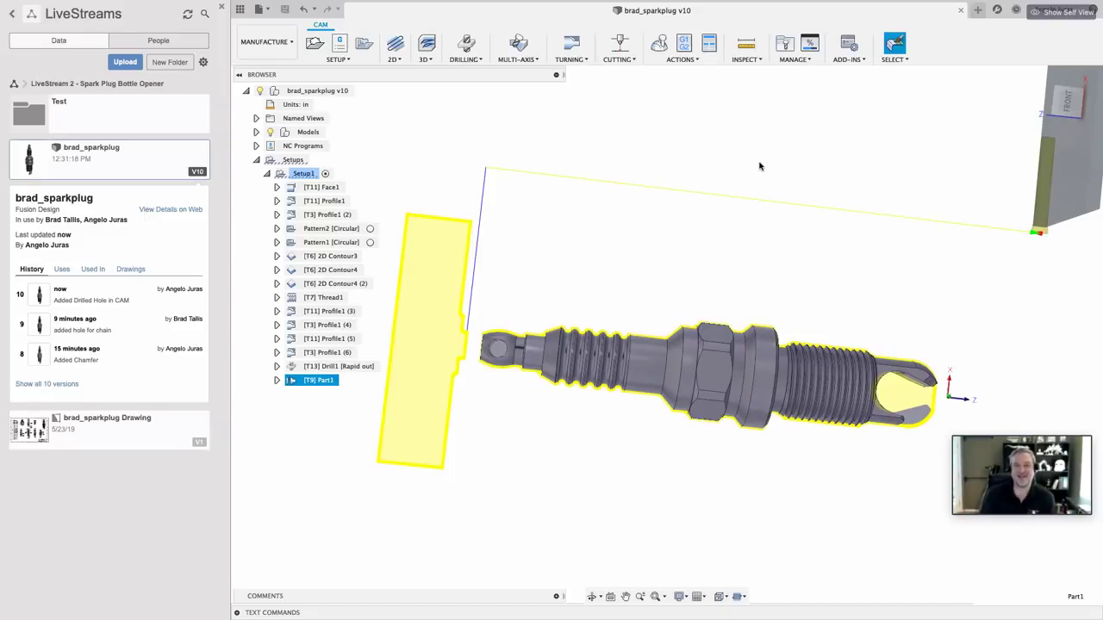
pyautogui.click(306, 172)
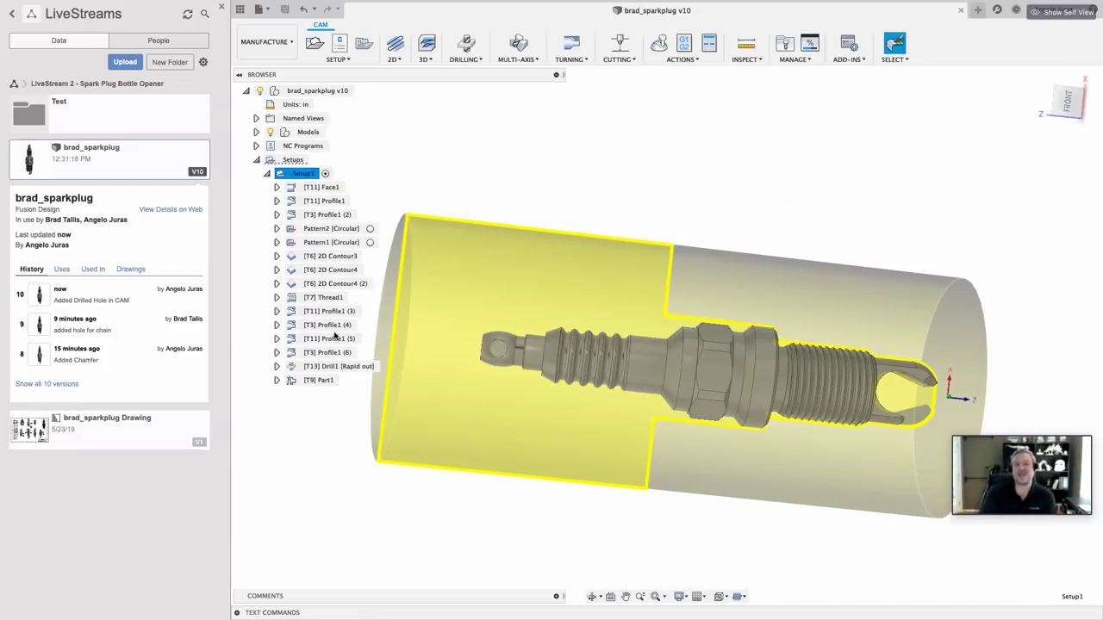
# Step: Simulate all of Setup1 and play the machining simulation forward
pyautogui.rightClick(297, 175)
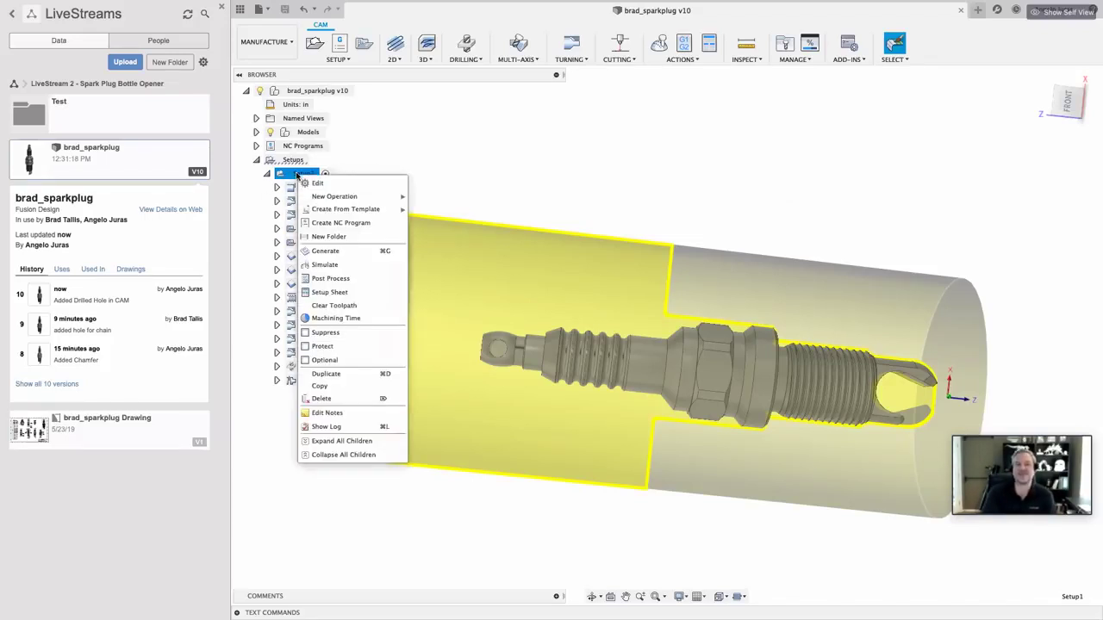
pyautogui.click(332, 266)
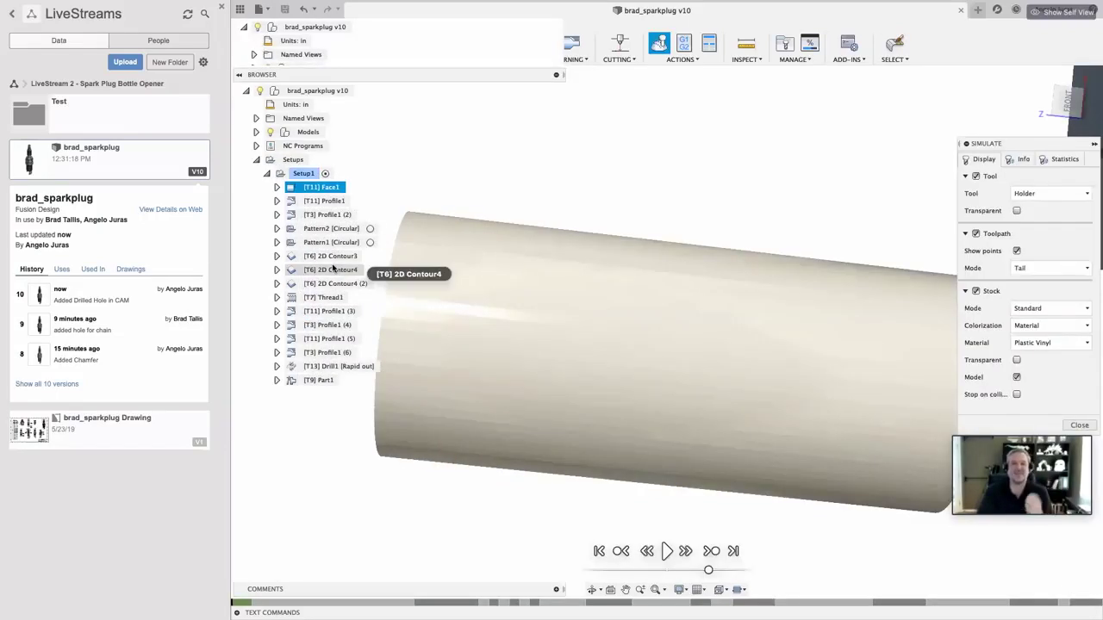
pyautogui.click(667, 552)
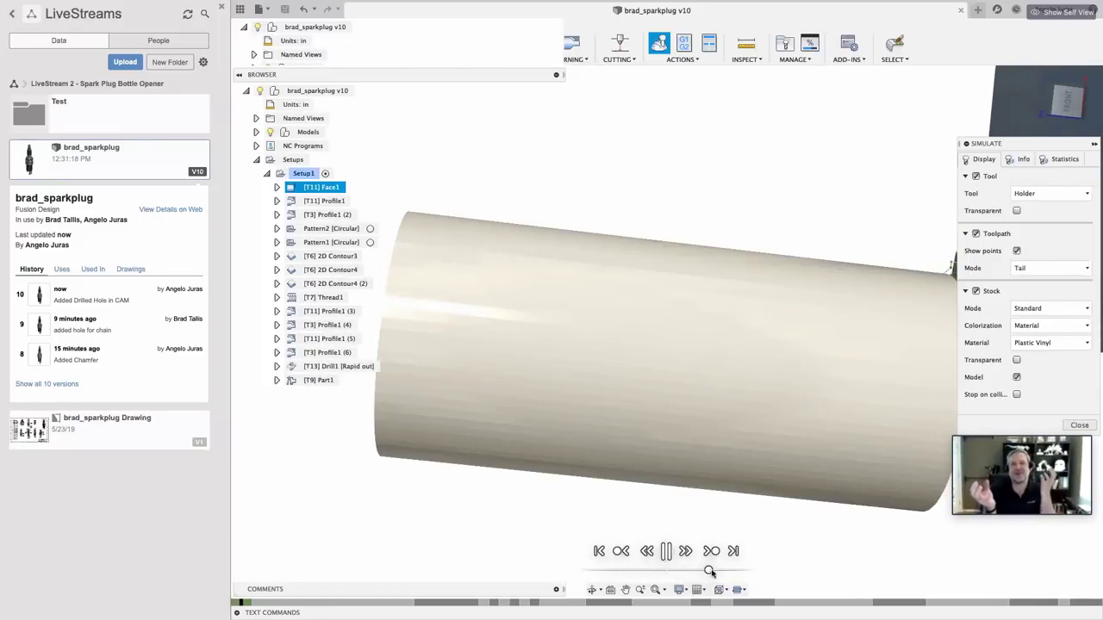
pyautogui.moveTo(708, 570); pyautogui.dragTo(742, 572)
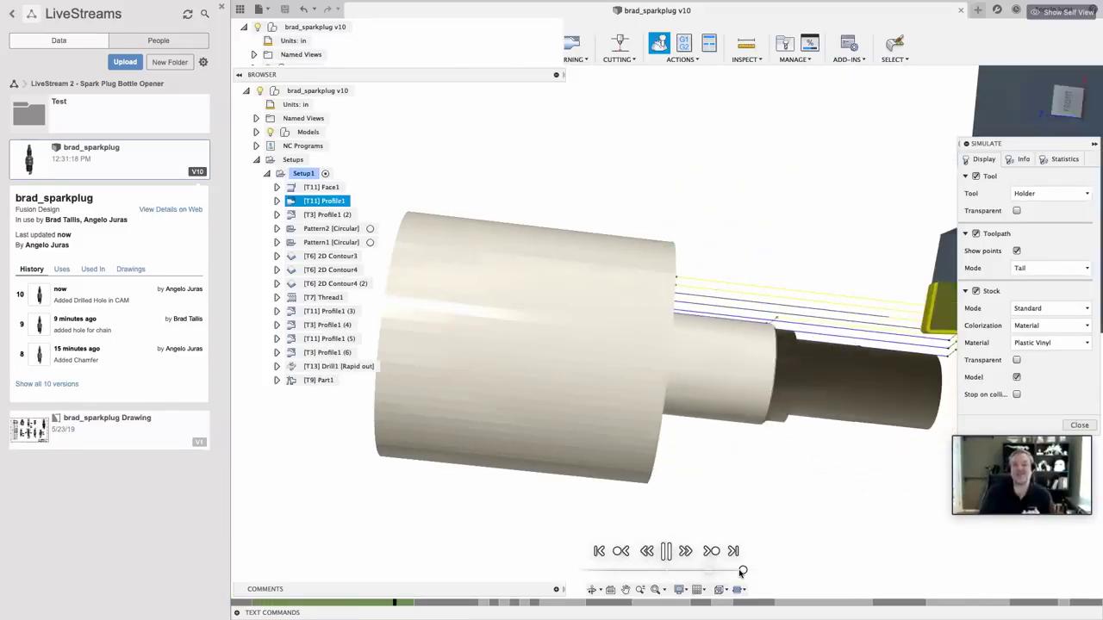